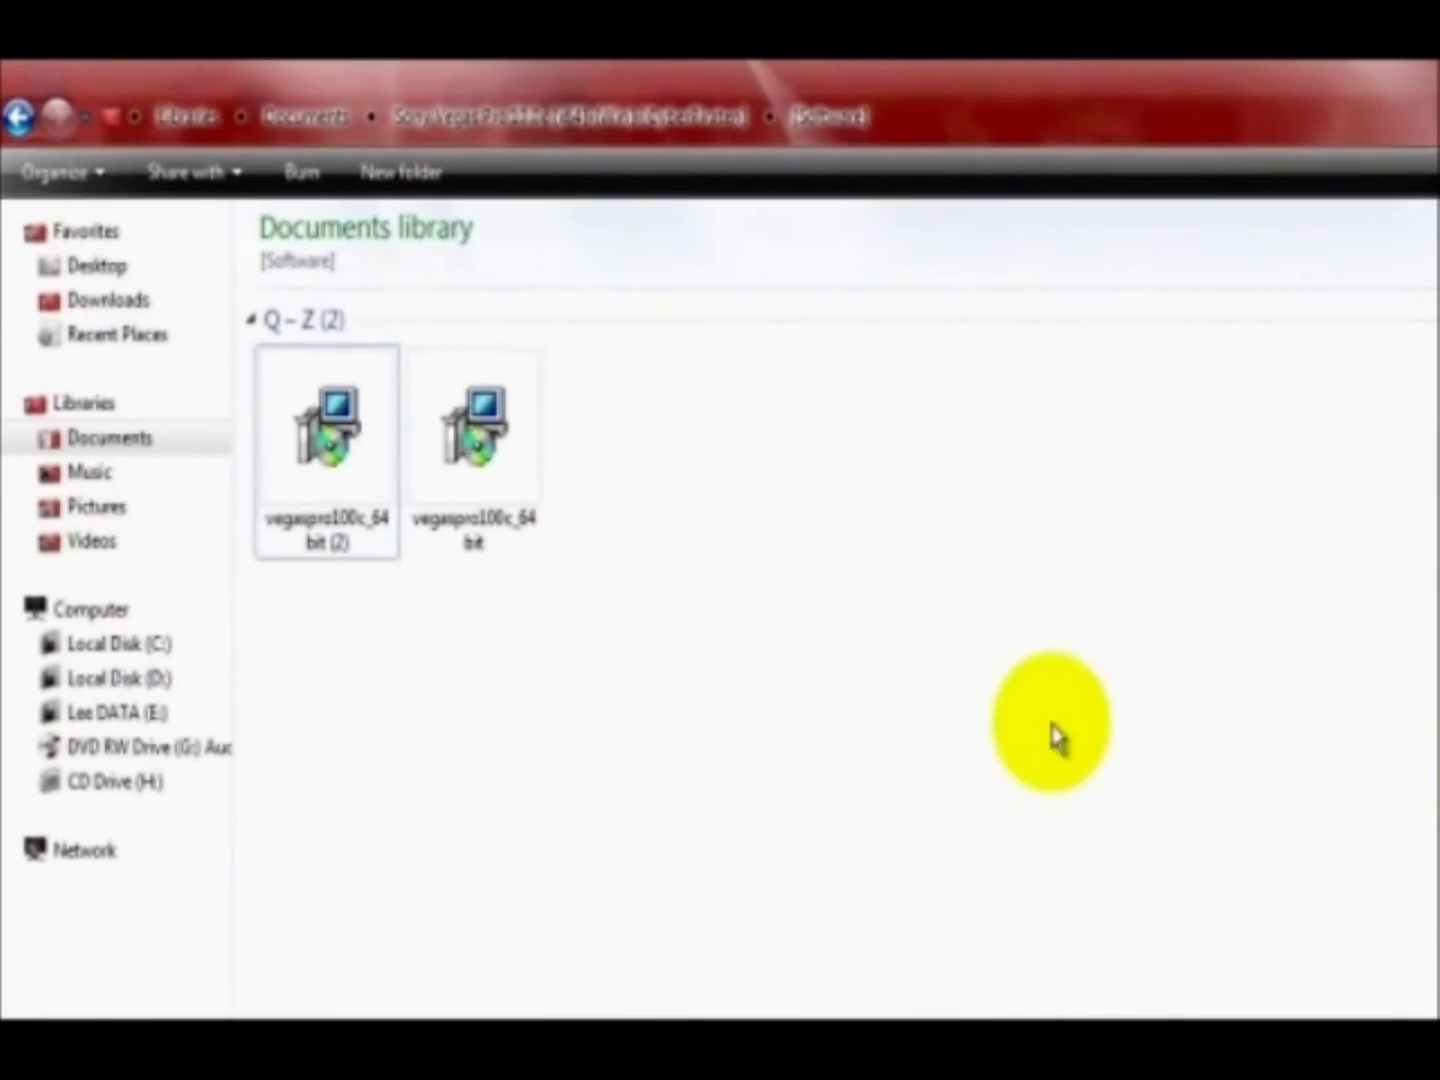
Launch the vegaspro100c_64bit installer from the [Software] folder and proceed with English as the installation language
left_click(475, 588)
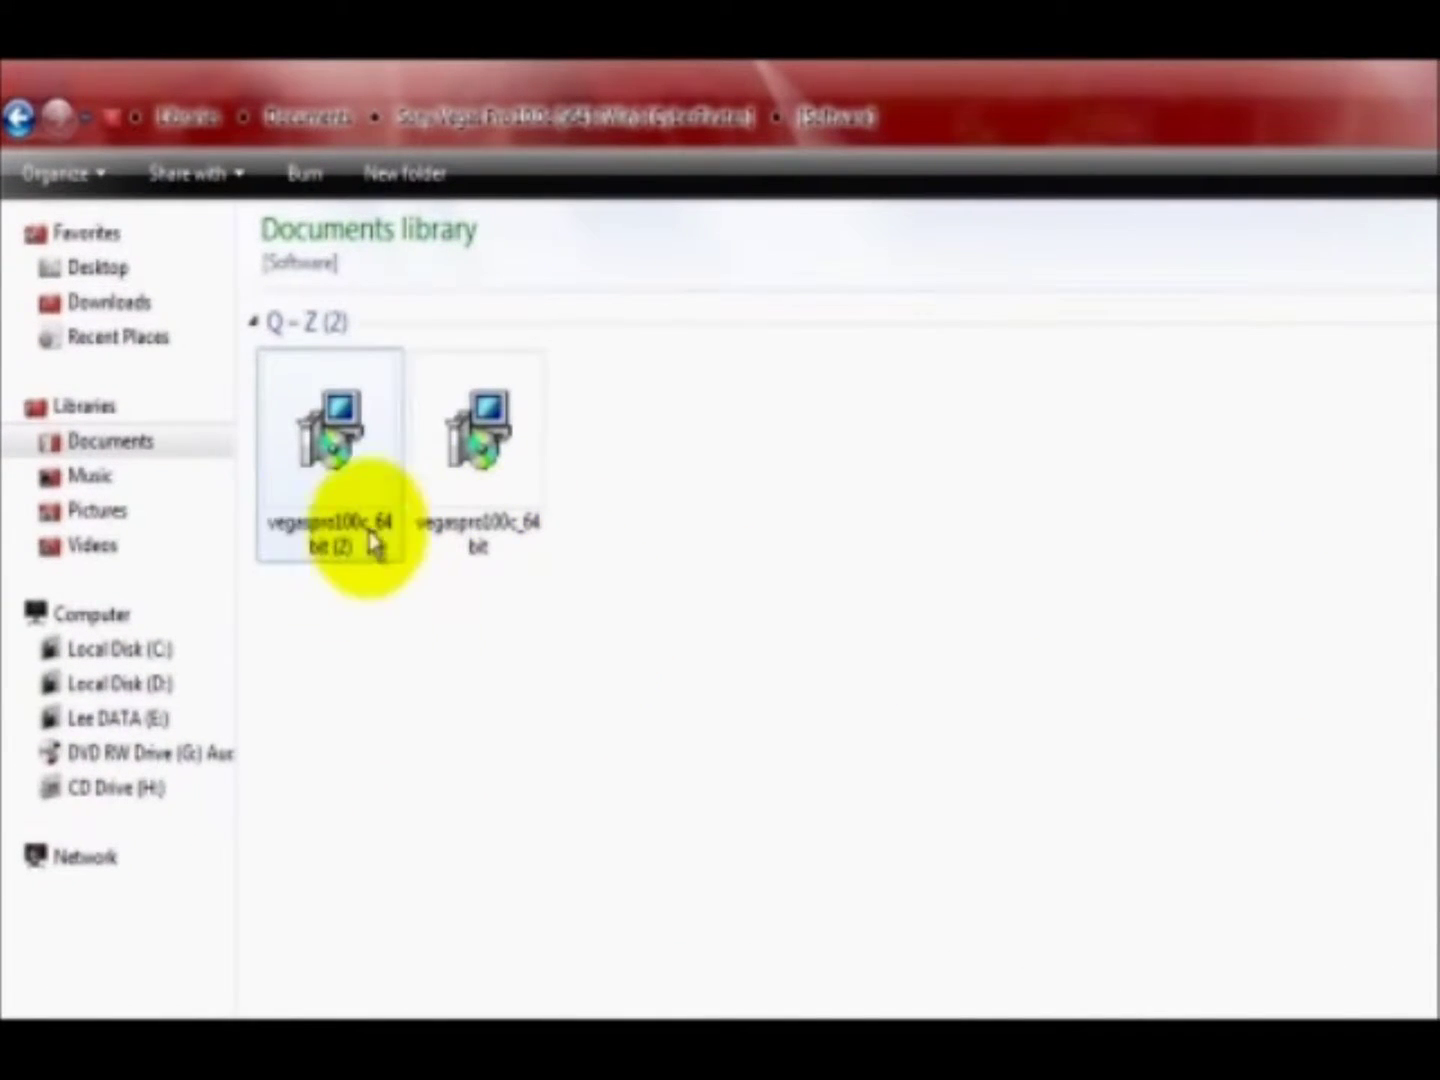
left_click(499, 505)
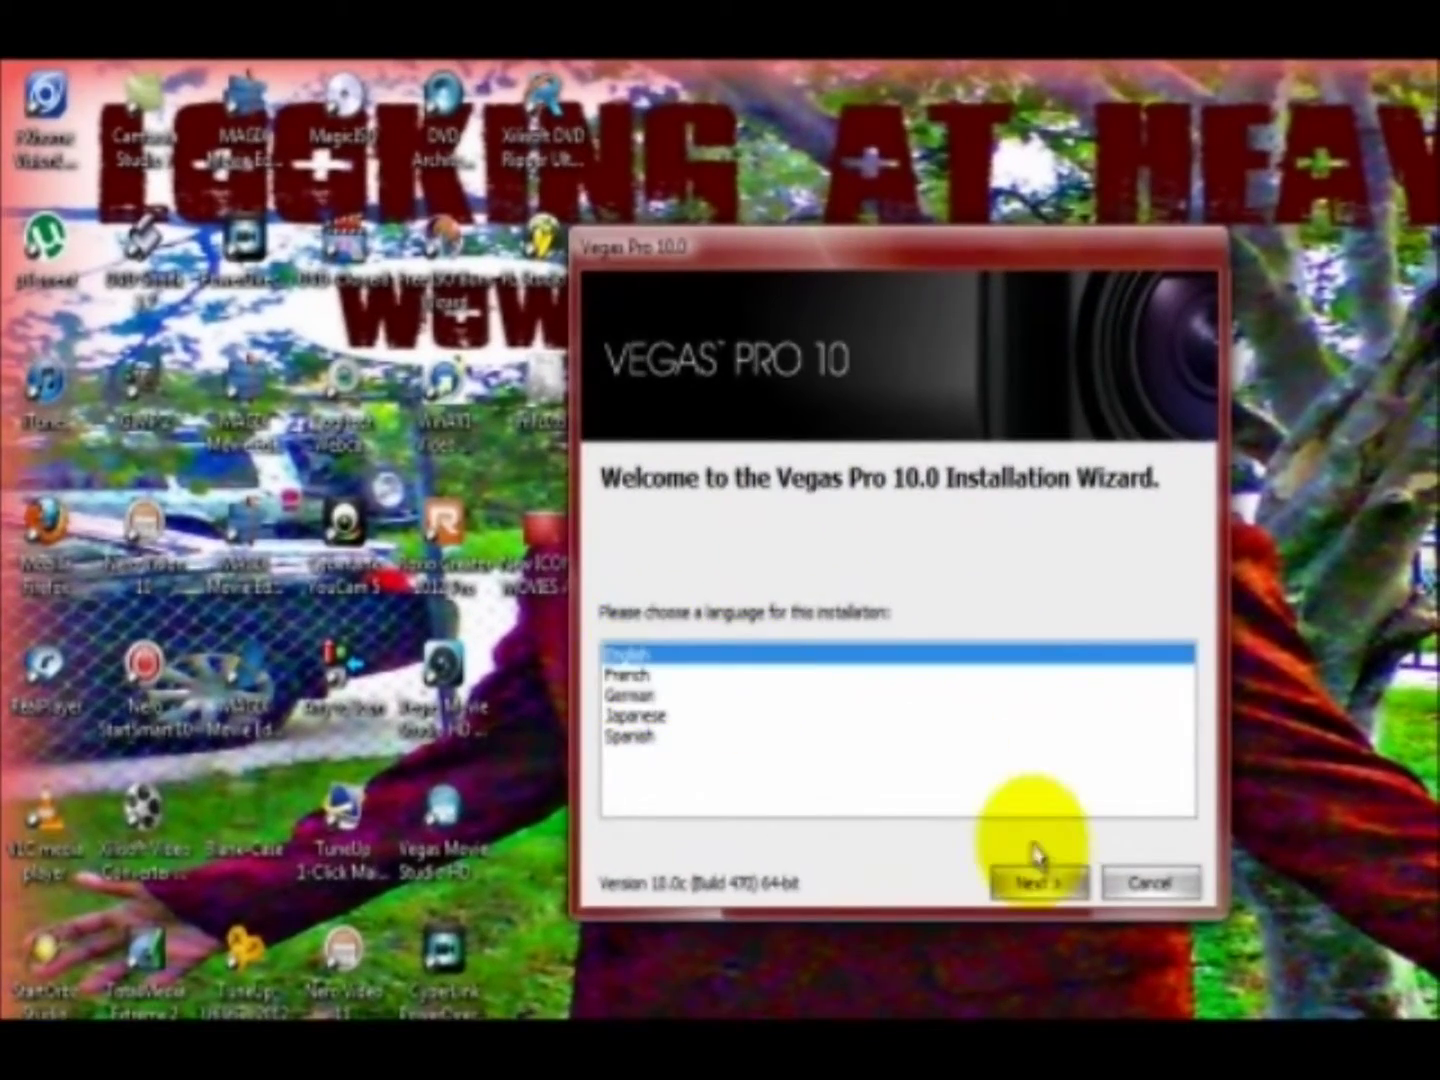
left_click(1039, 888)
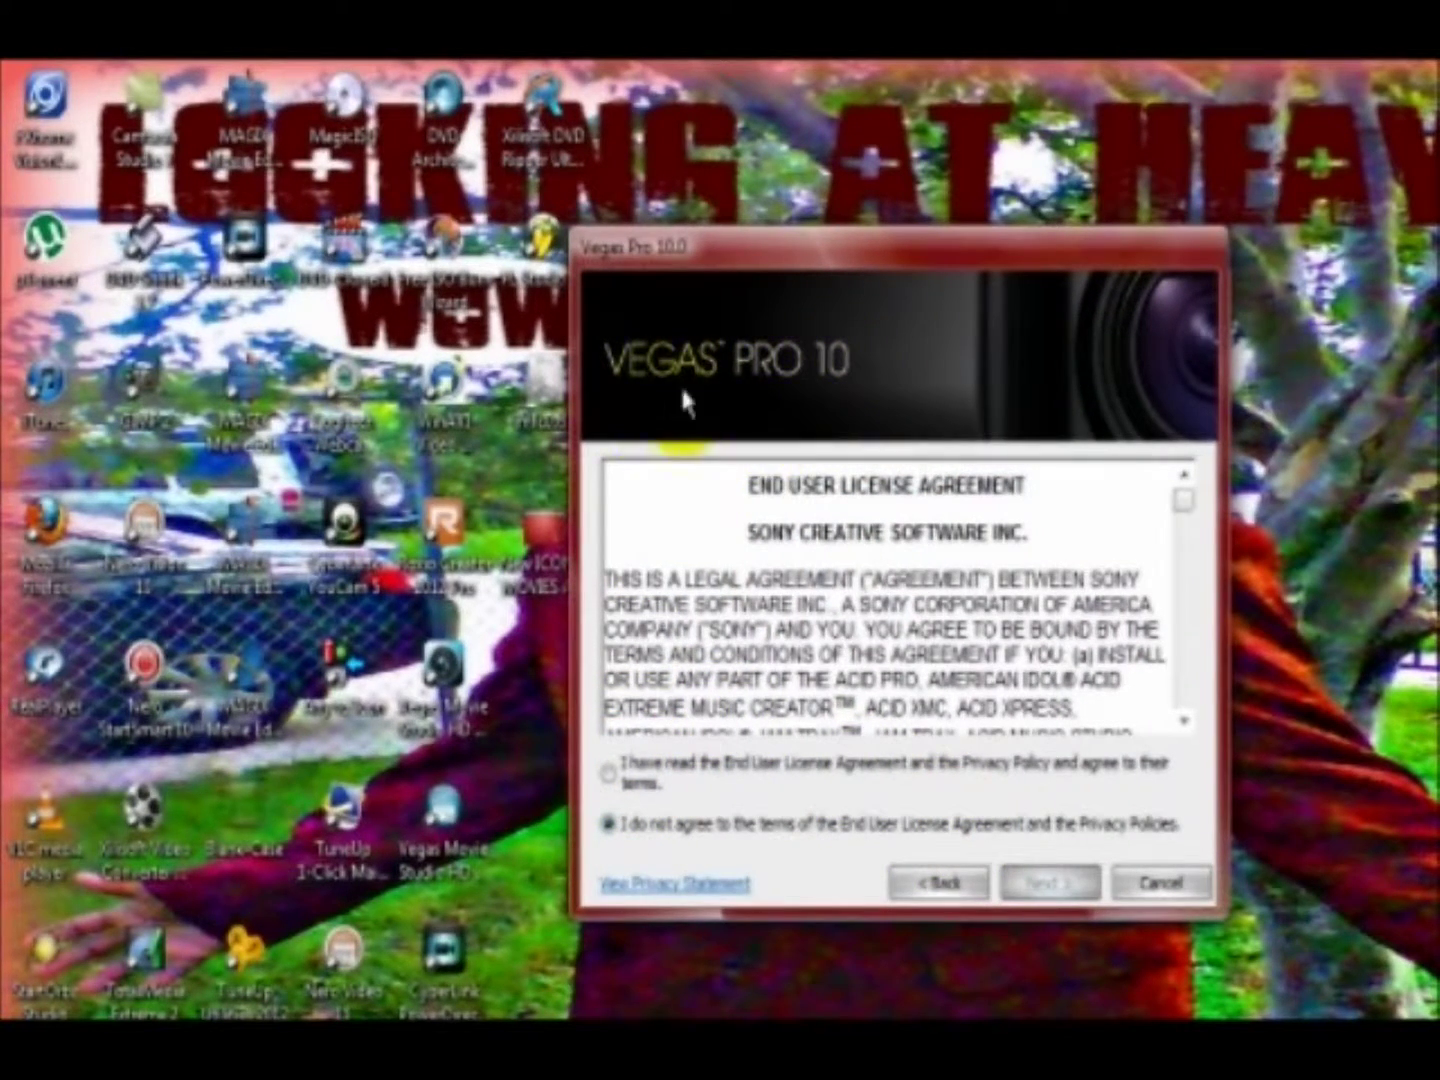
Accept the End User License Agreement and install Vegas Pro 10.0 to C:\Program Files\Sony\Vegas Pro 10.0\ with a desktop shortcut
left_click_drag(1189, 514, 1183, 720)
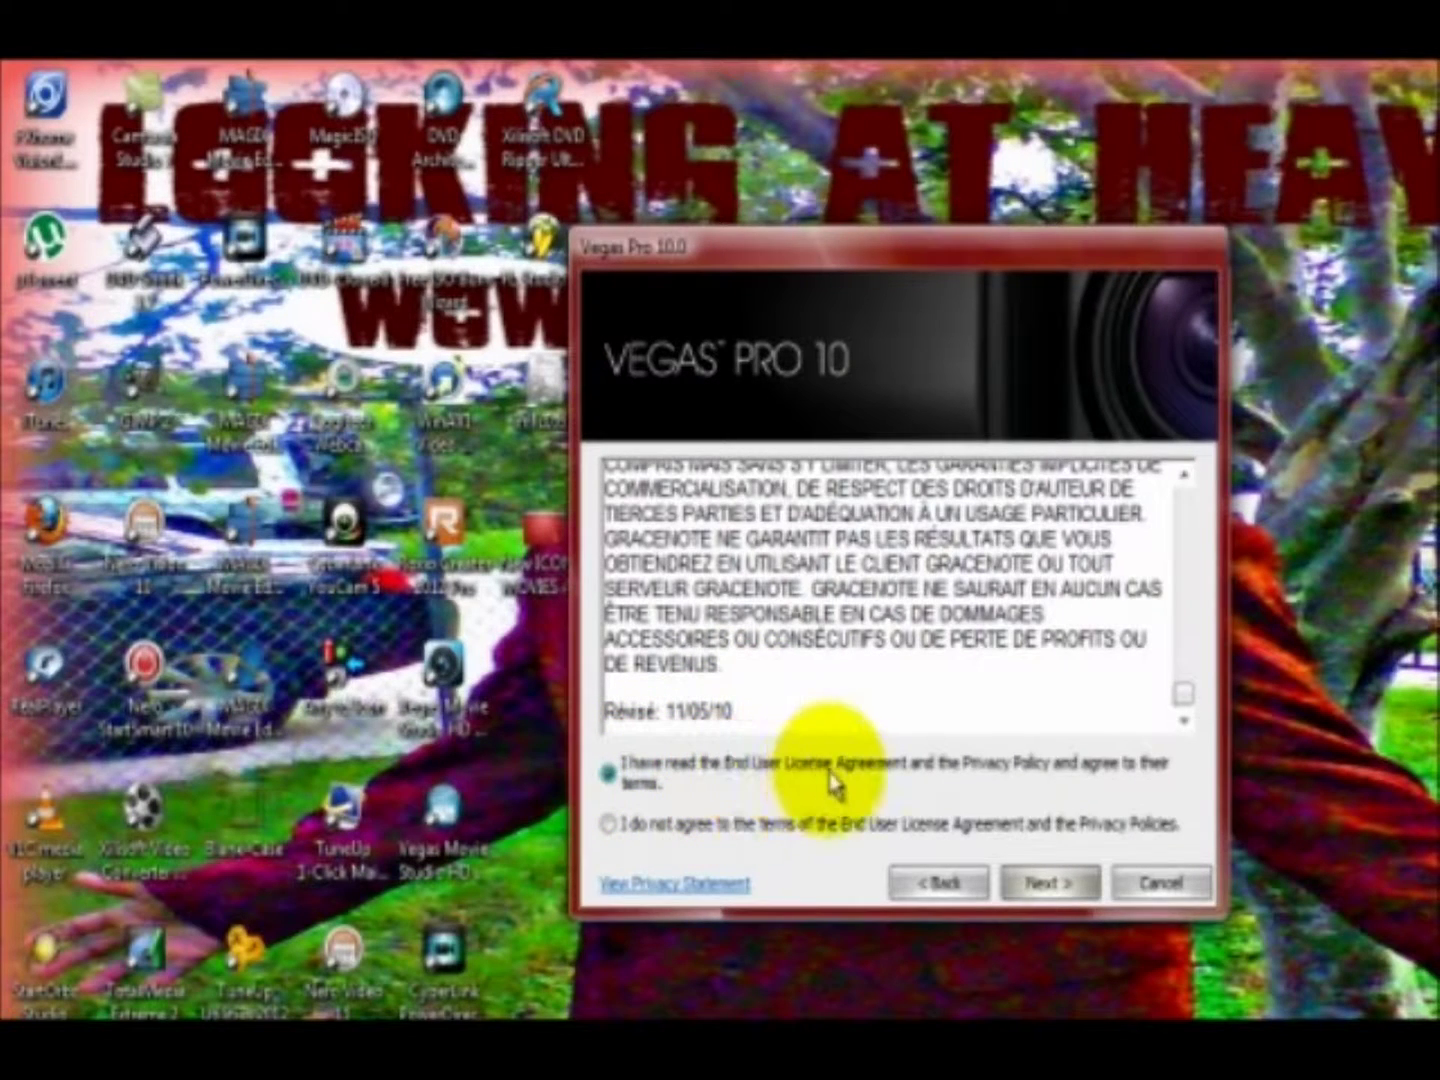
left_click(1055, 877)
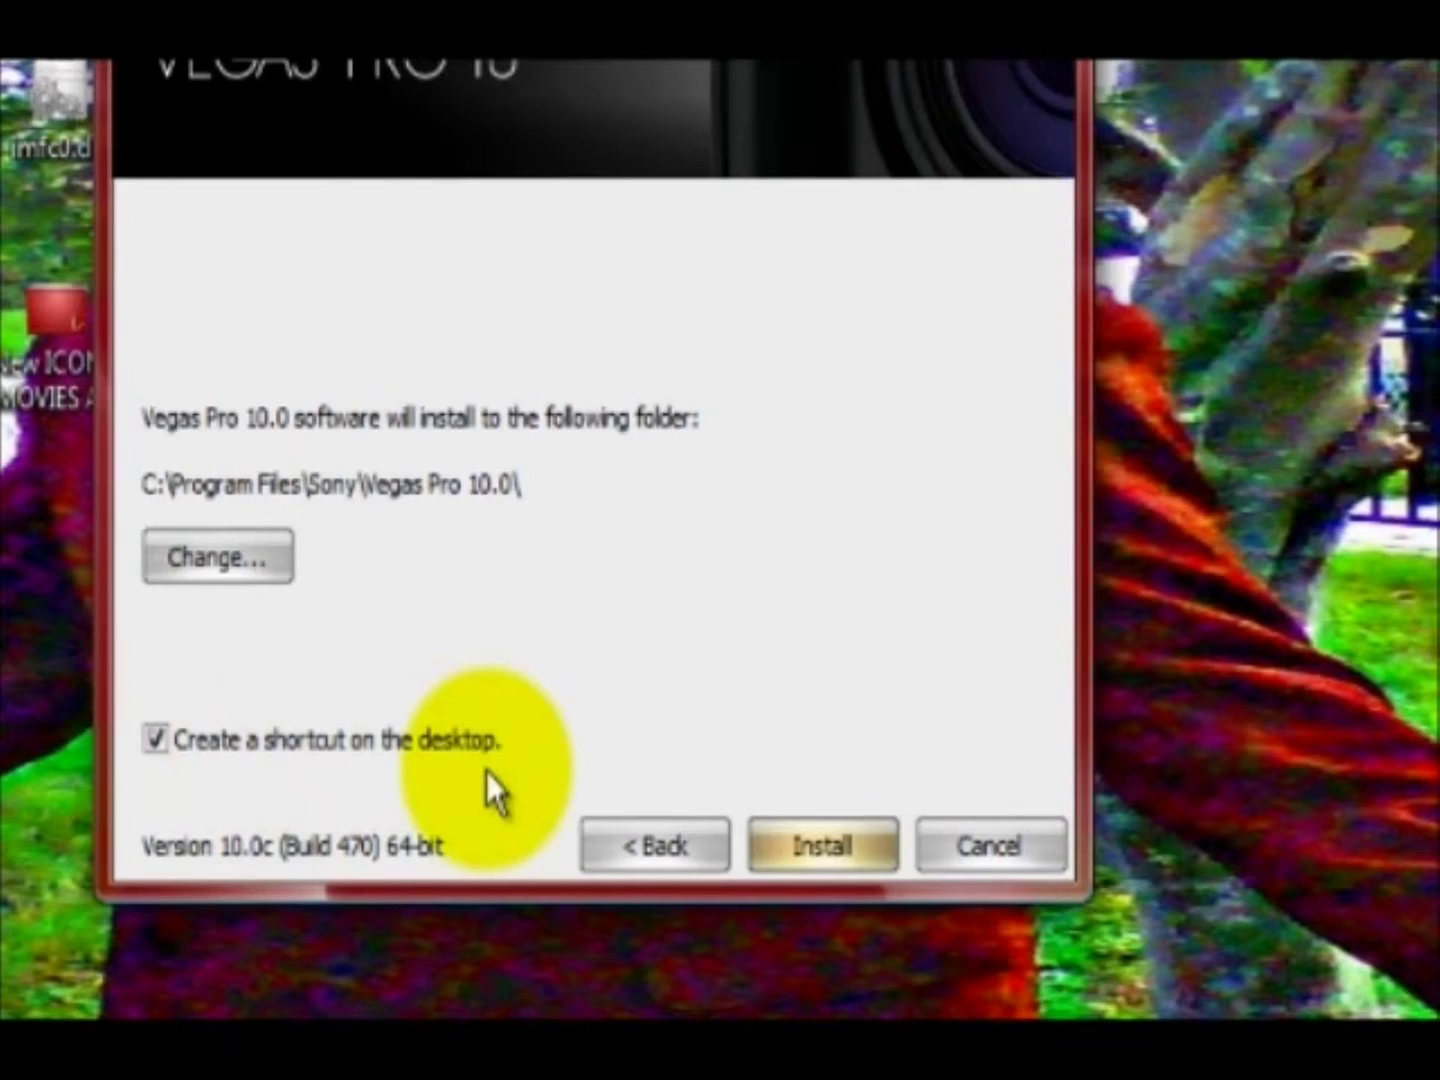
left_click(814, 848)
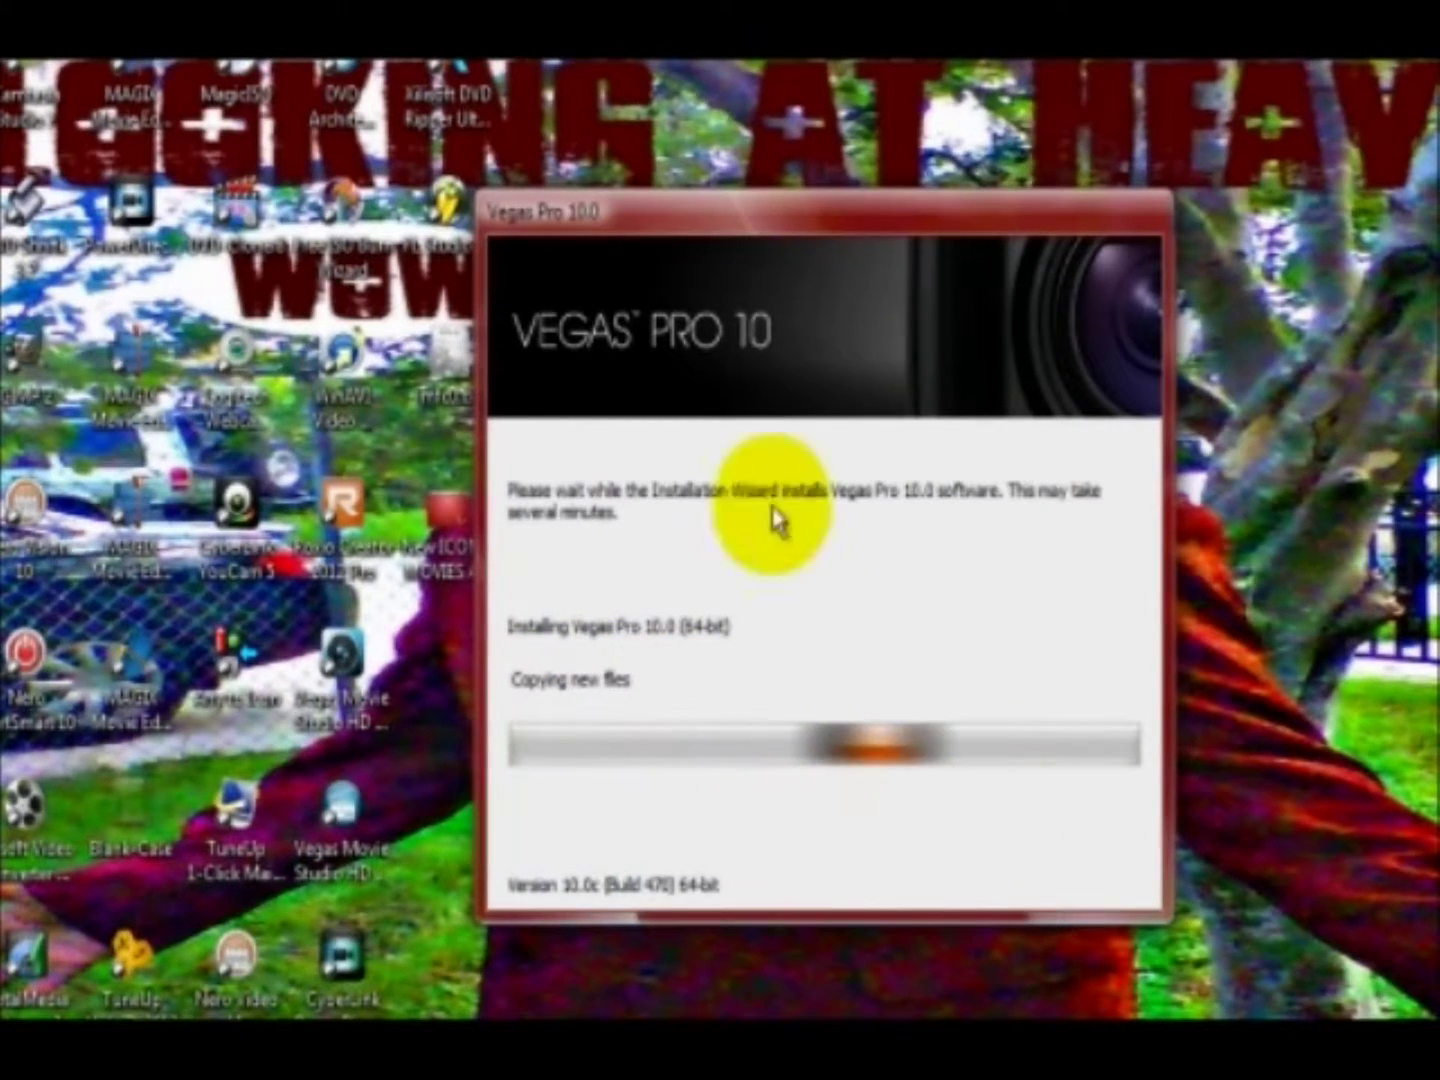
Move the installation wizard window aside and finish the Vegas Pro 10.0 installation
left_click_drag(815, 210, 824, 320)
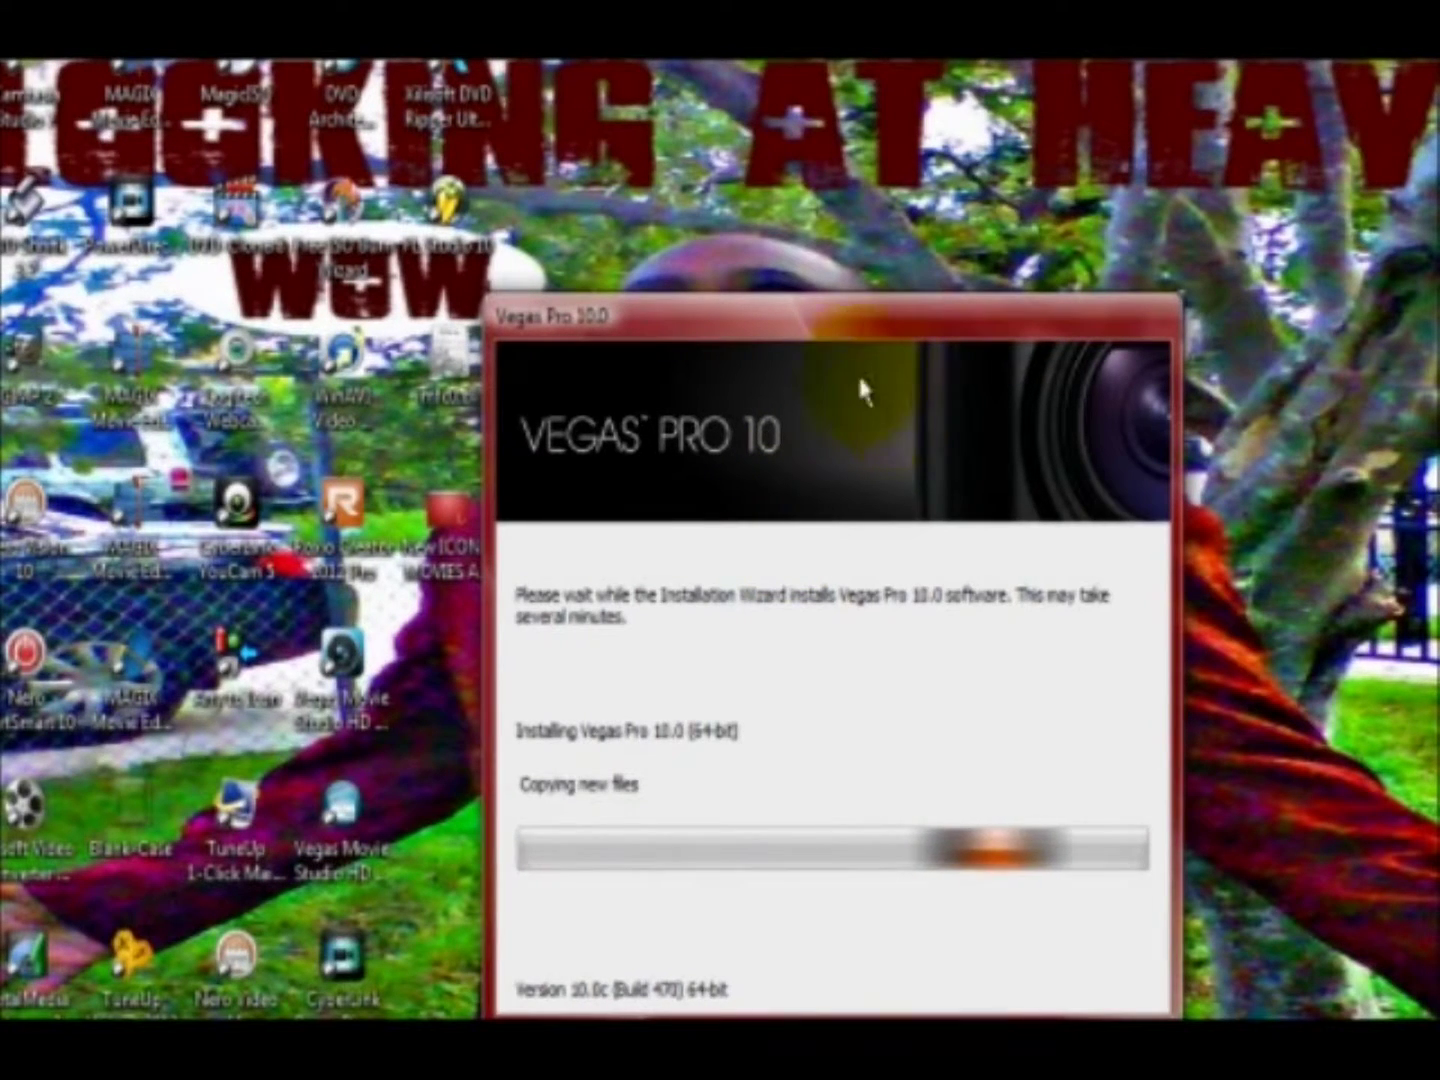
left_click_drag(829, 334, 951, 328)
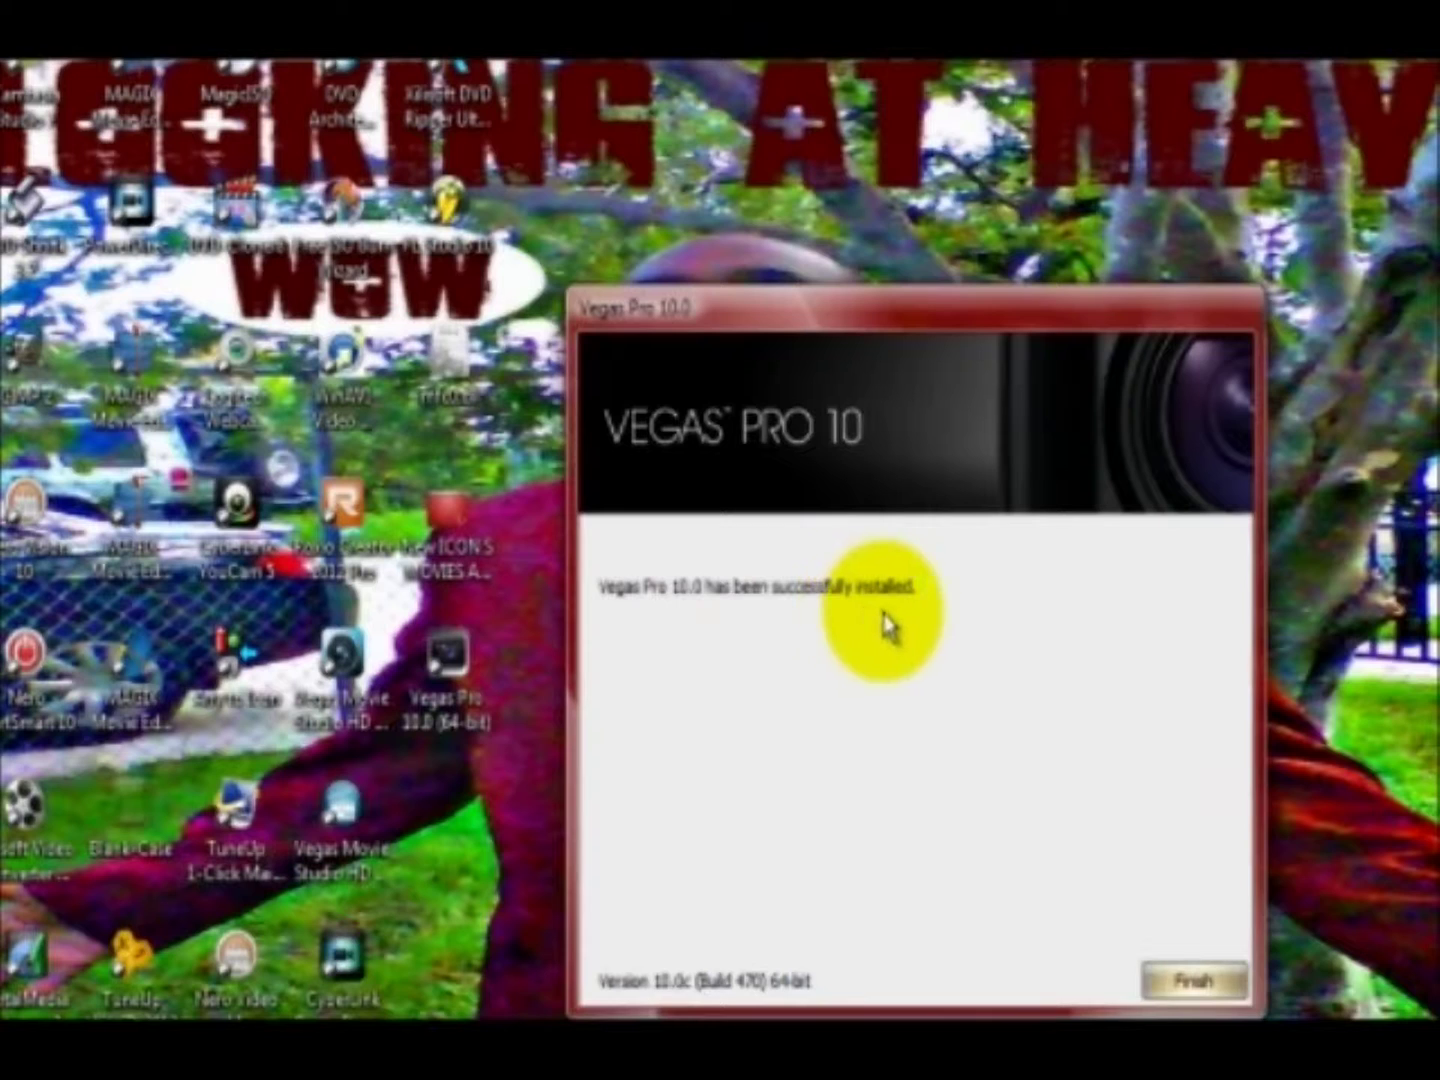
left_click(1185, 980)
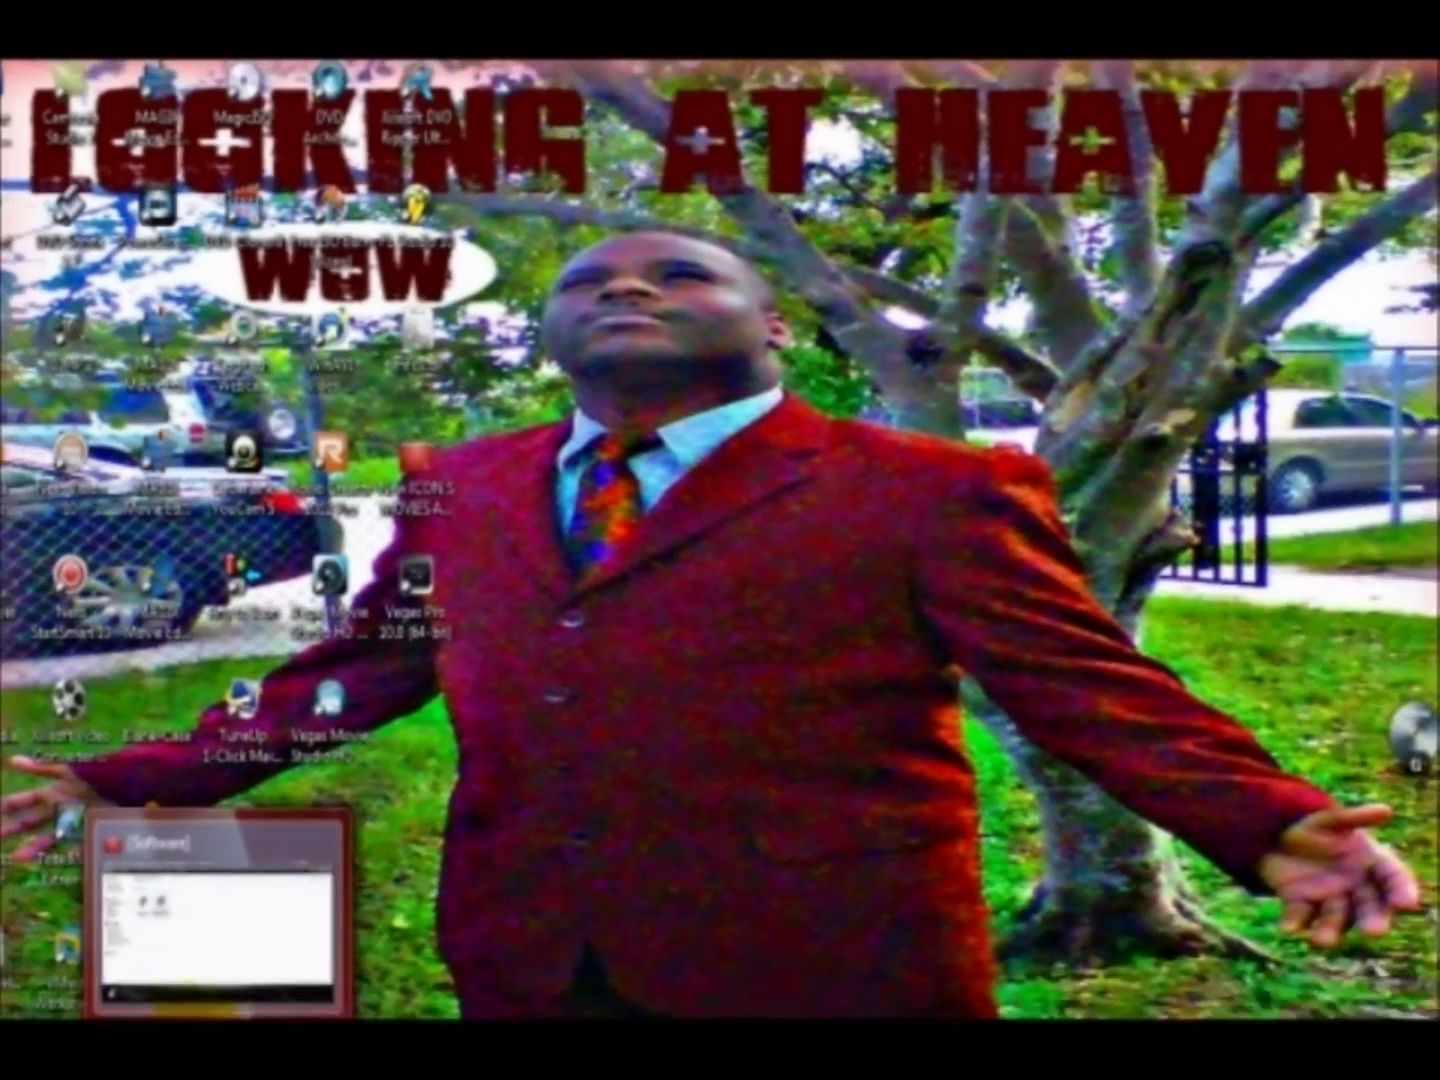
Return to the [Software] folder window, go back to its parent folder and open the INSTRUCTIONS text document to read the installation steps
mouse_move(150, 1010)
mouse_move(221, 1013)
left_click(235, 914)
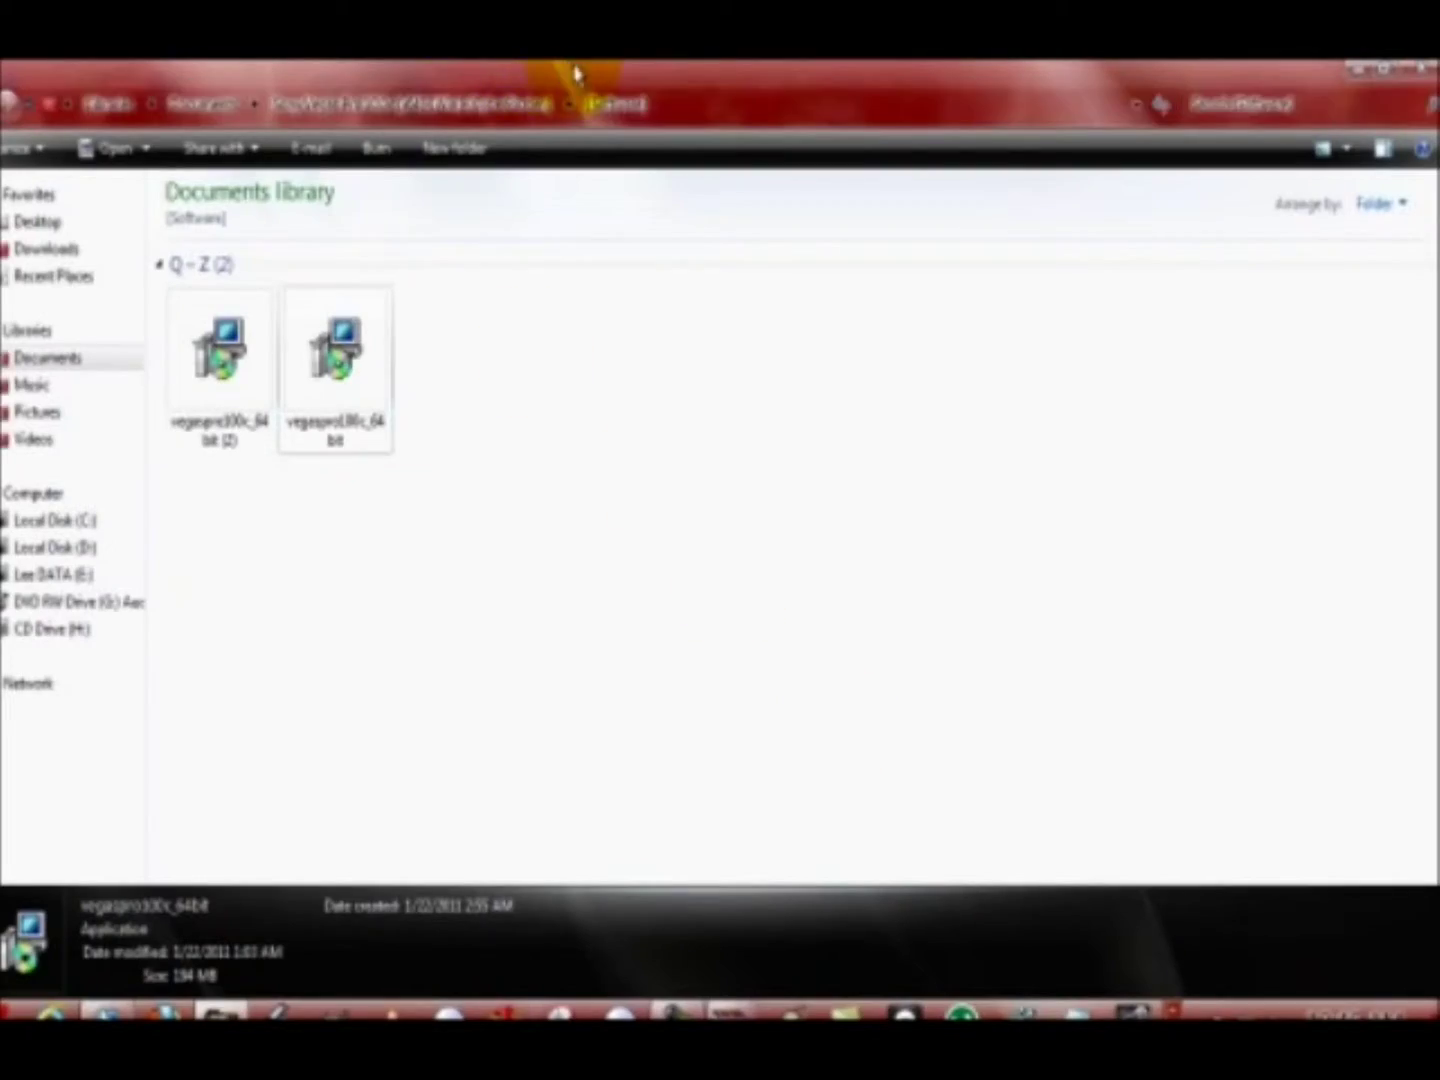
left_click_drag(575, 69, 948, 267)
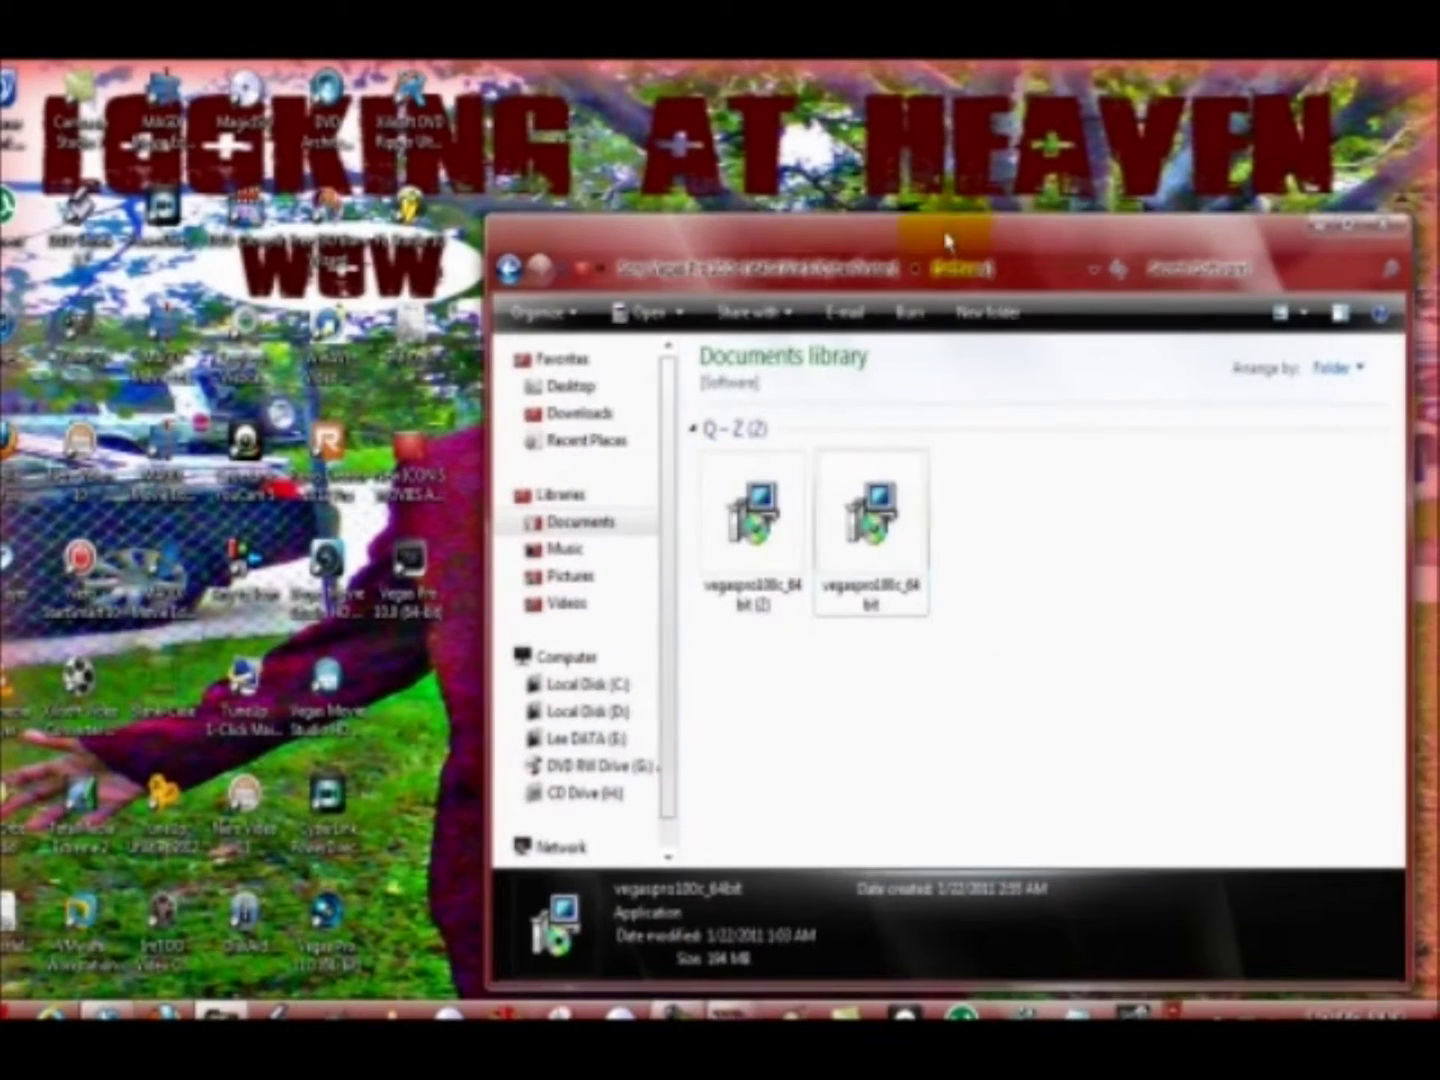
left_click(510, 268)
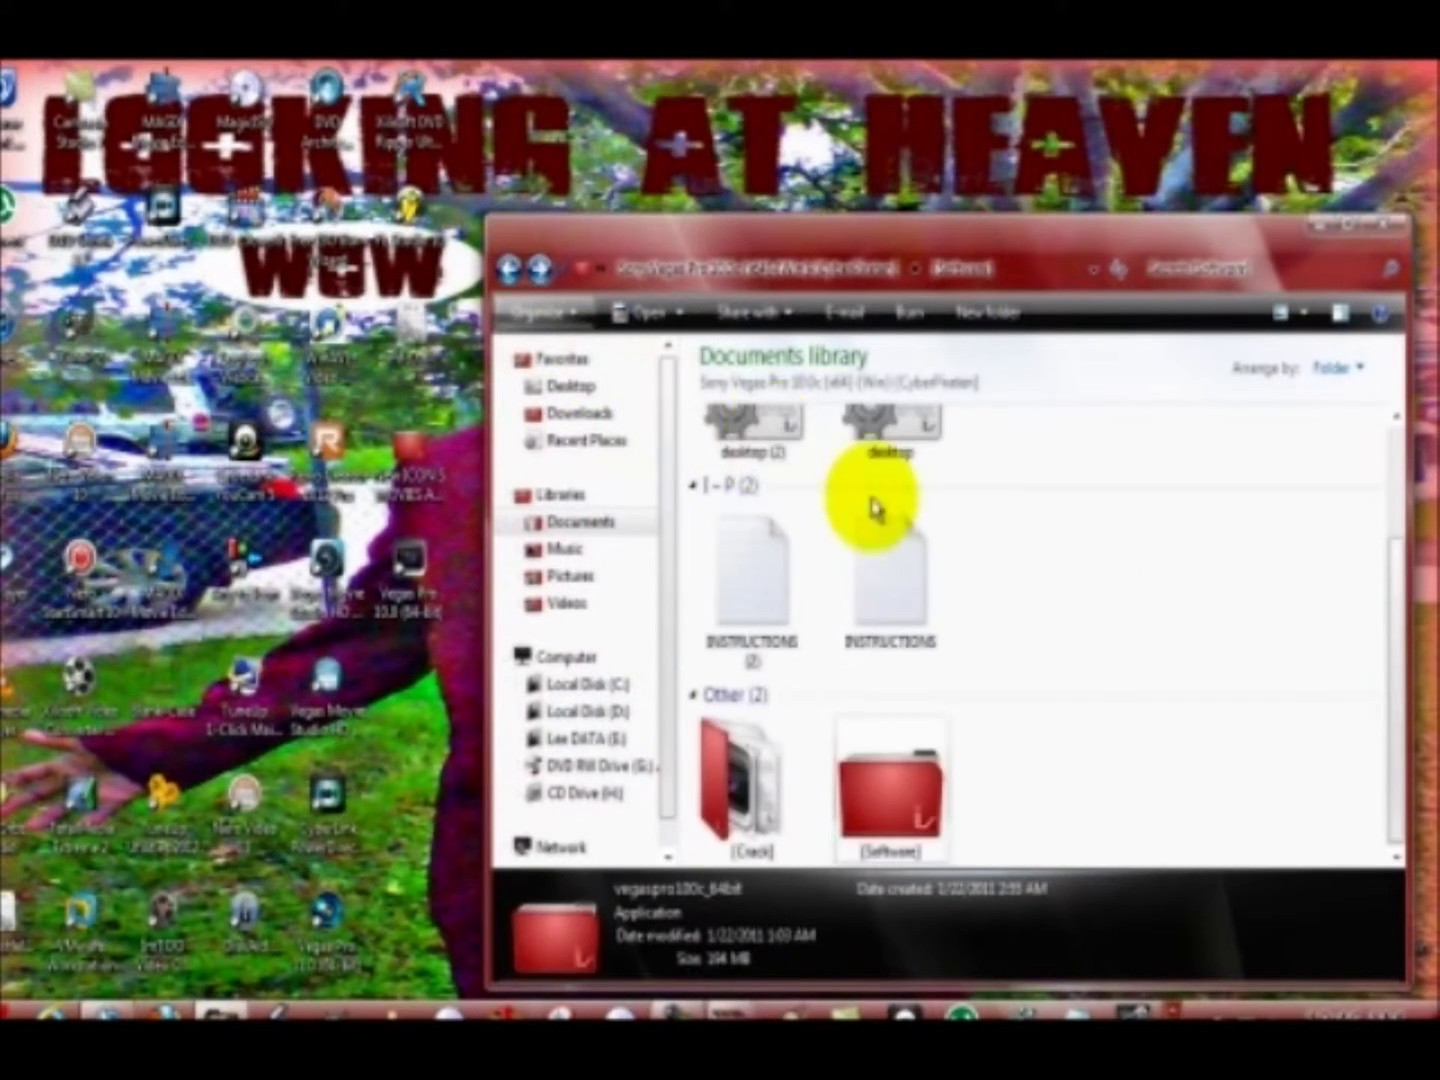
double_click(905, 589)
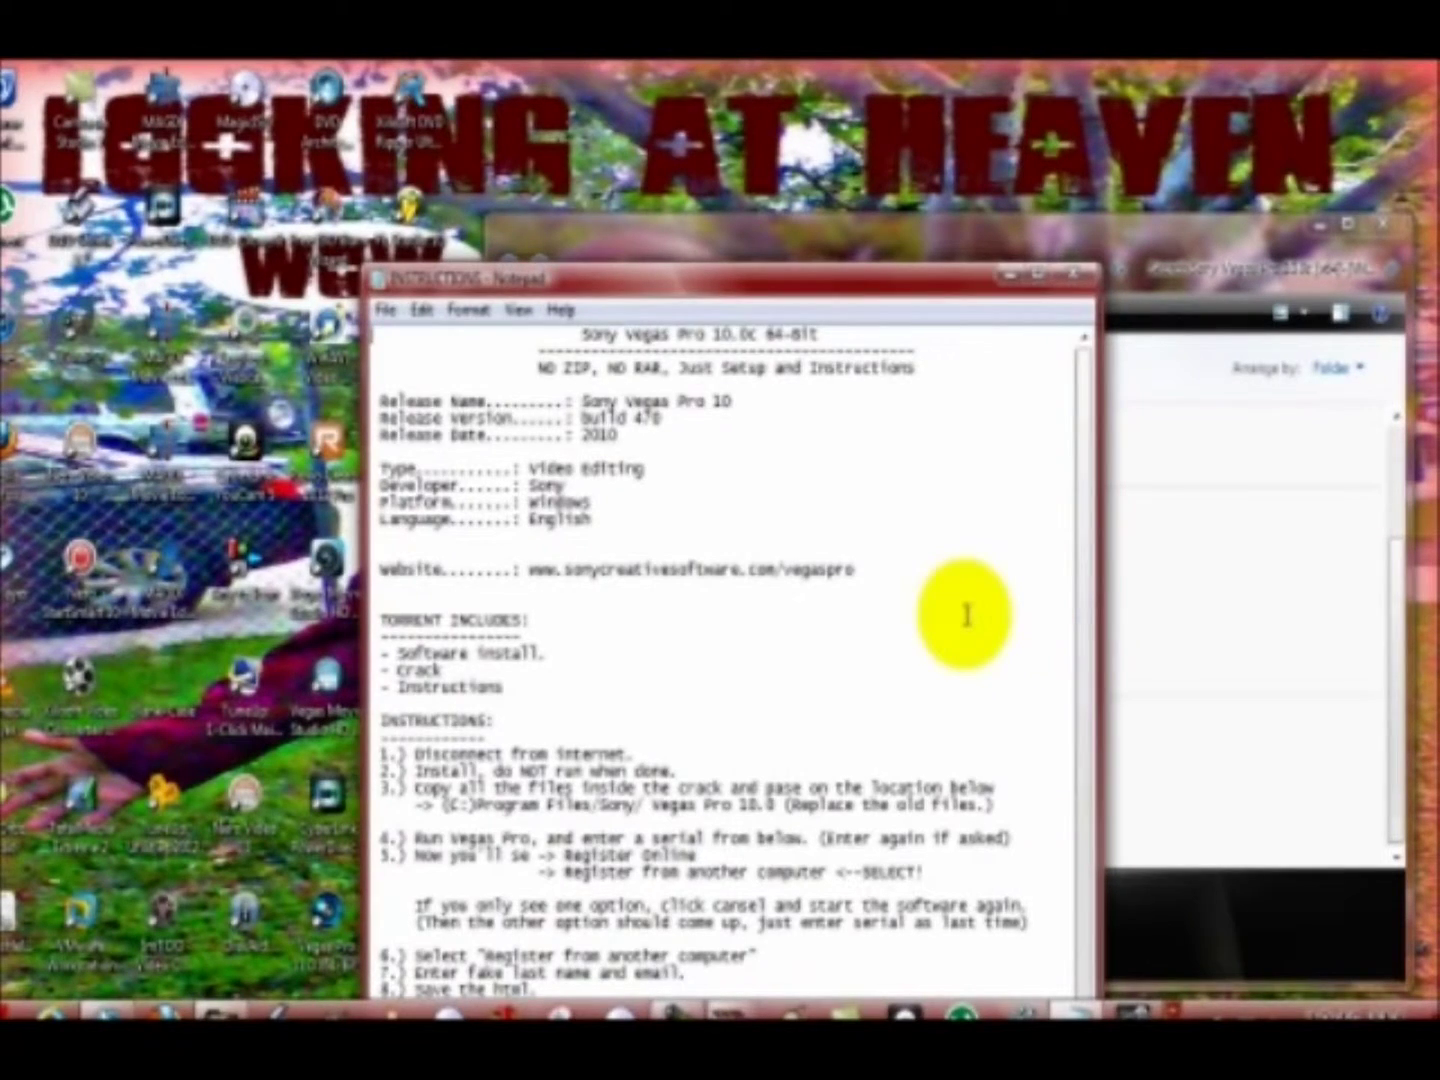
scroll(966, 616, "down", 1)
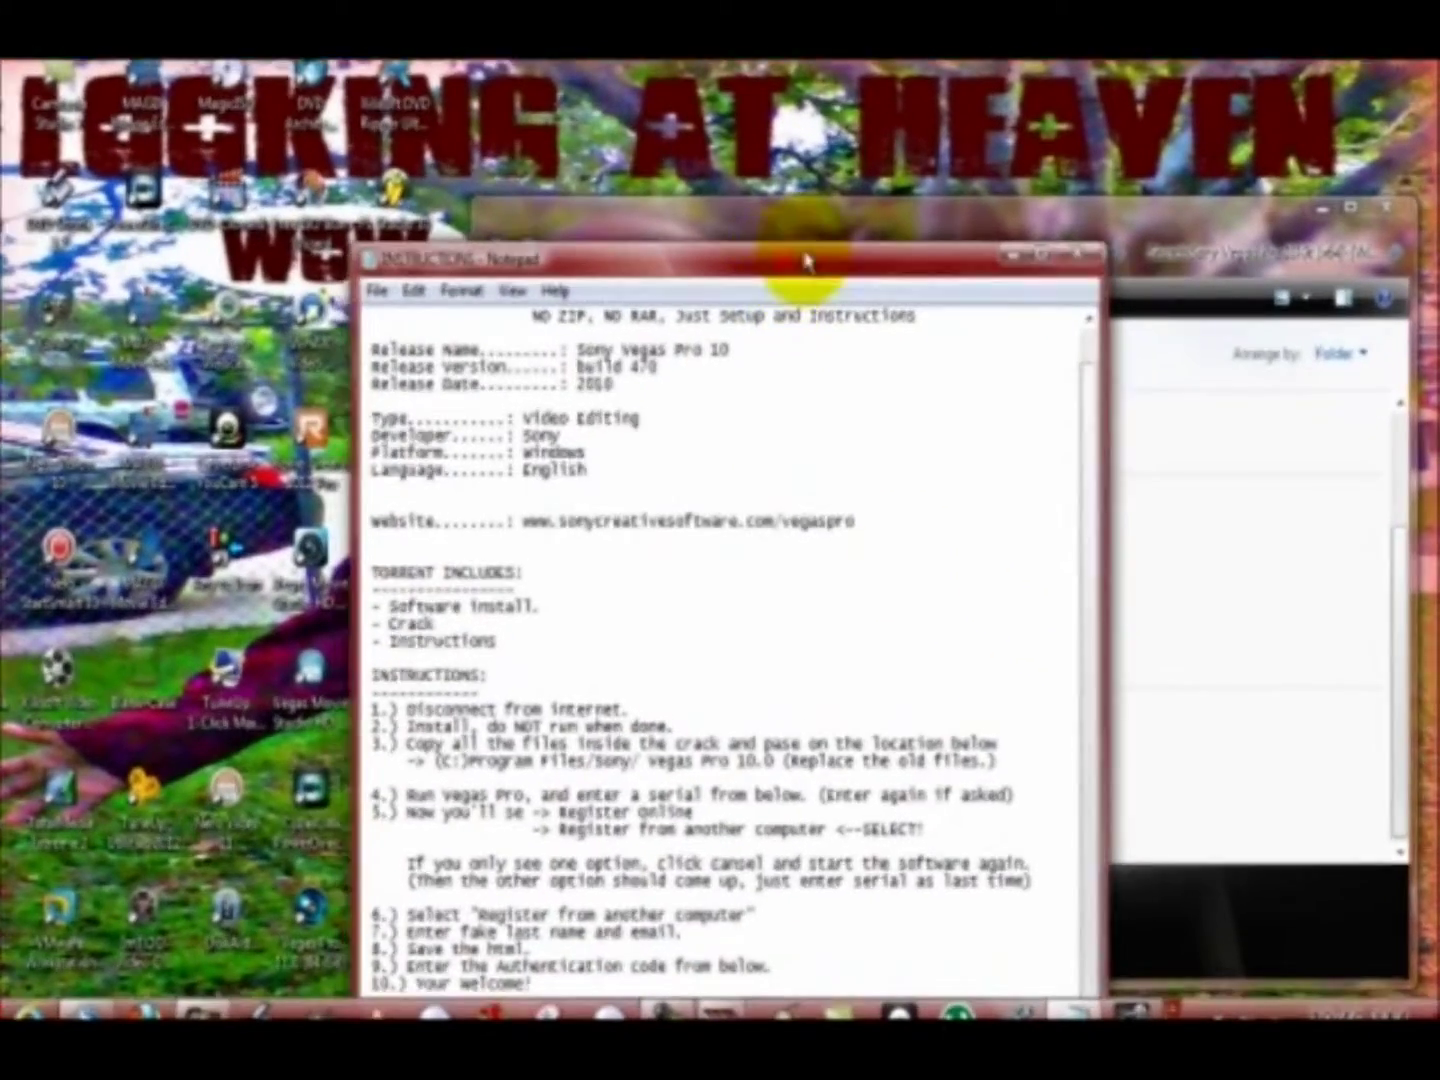
scroll(804, 273, "down", 2)
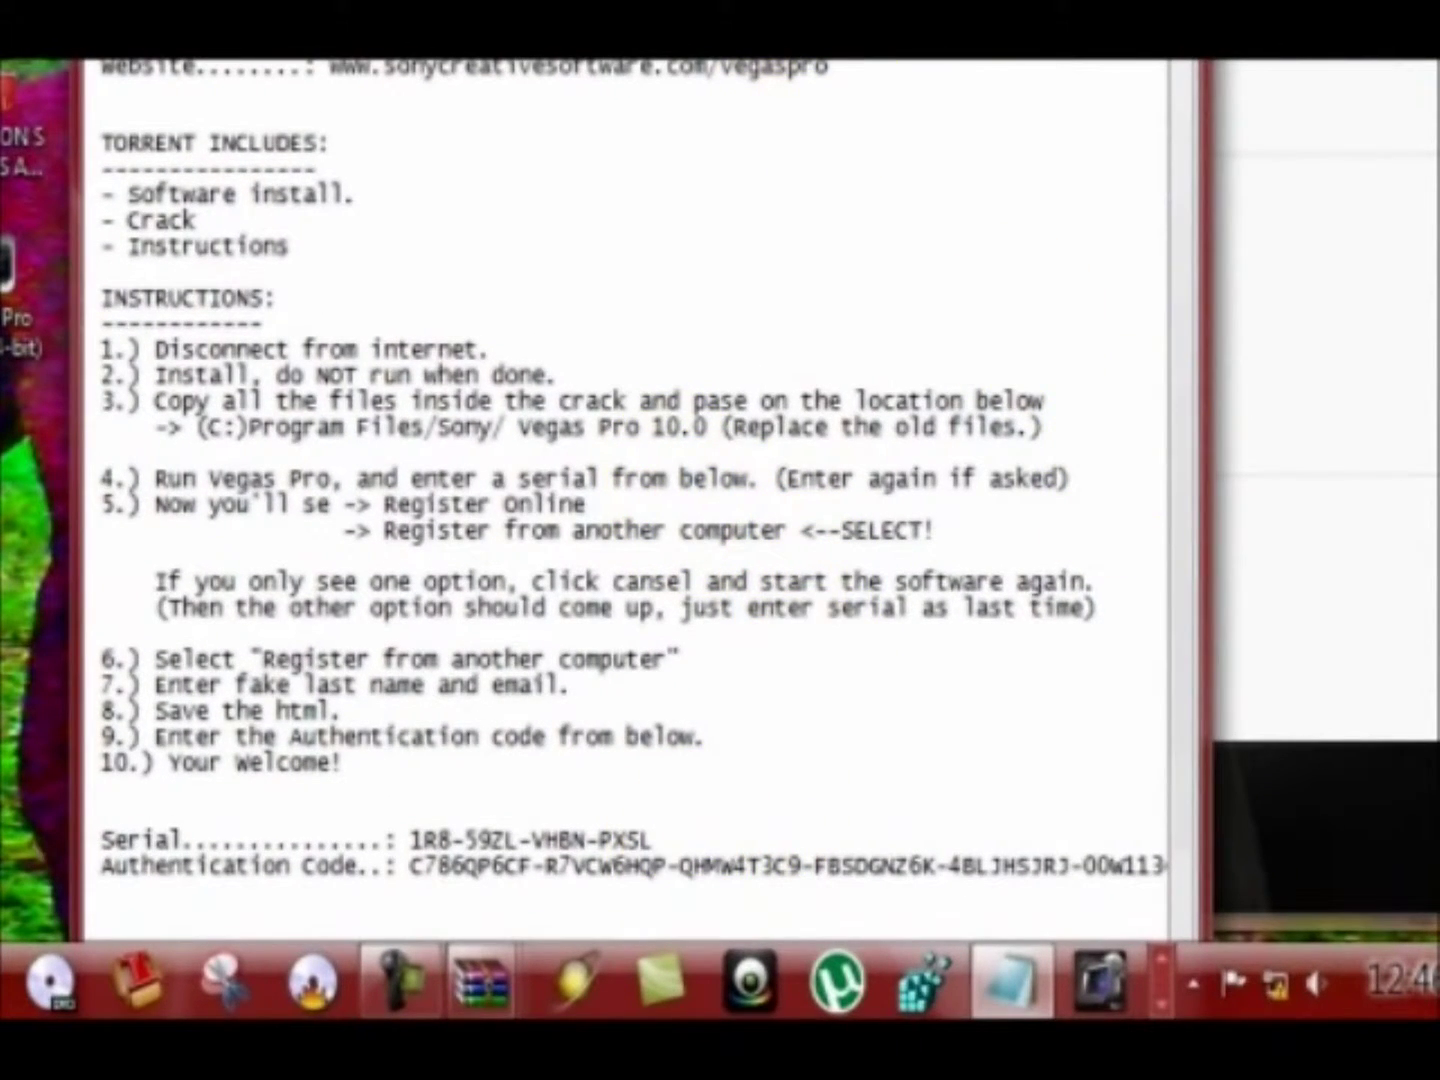
Move the instructions window aside, launch Vegas Pro 10.0 from the desktop and continue past the elevated privileges notice
left_click_drag(600, 59, 1013, 218)
left_click(8, 311)
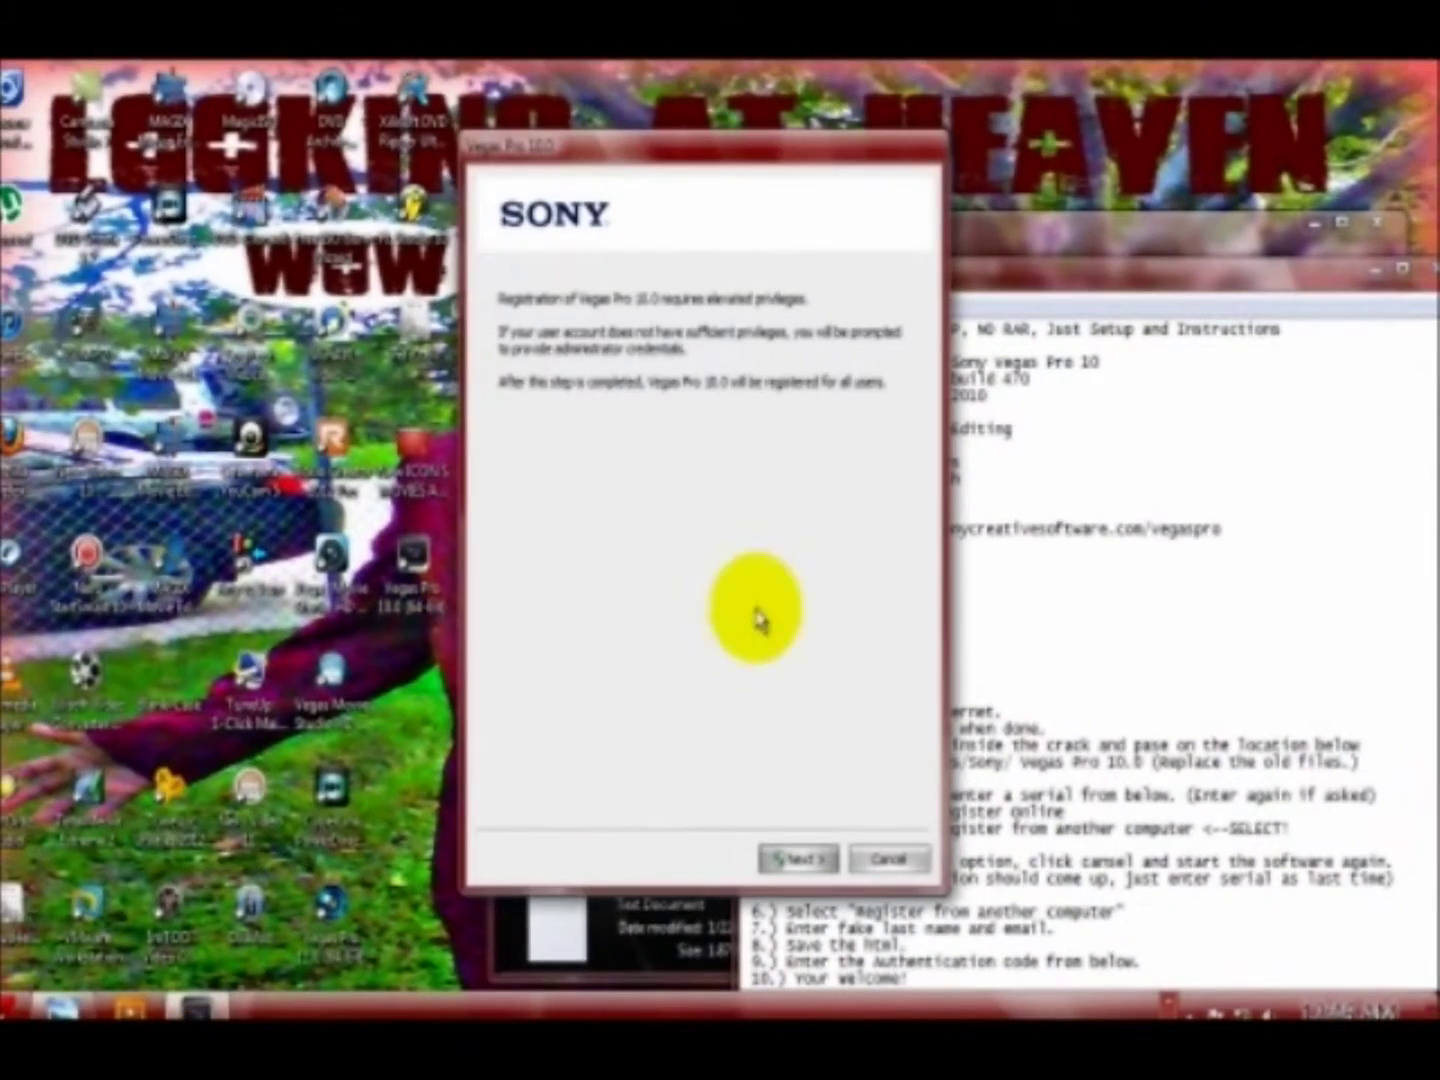
left_click(799, 860)
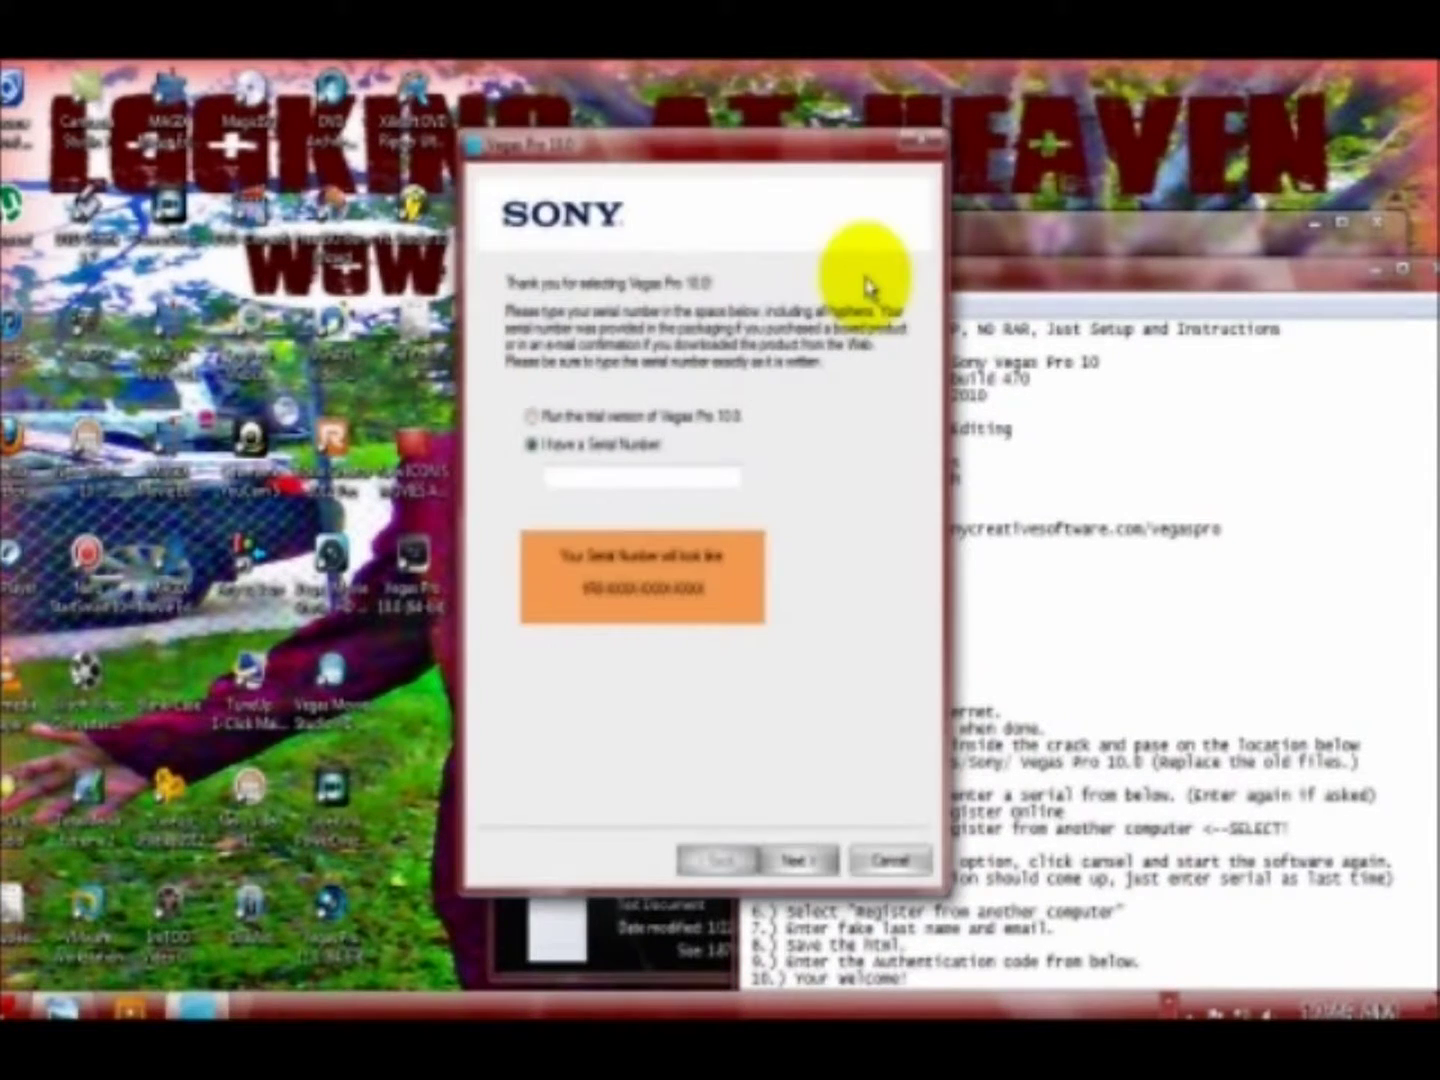
Try to register Vegas Pro 10.0 by pasting the serial number from the INSTRUCTIONS document into the serial number field
left_click(1075, 256)
left_click_drag(1066, 245, 1019, 149)
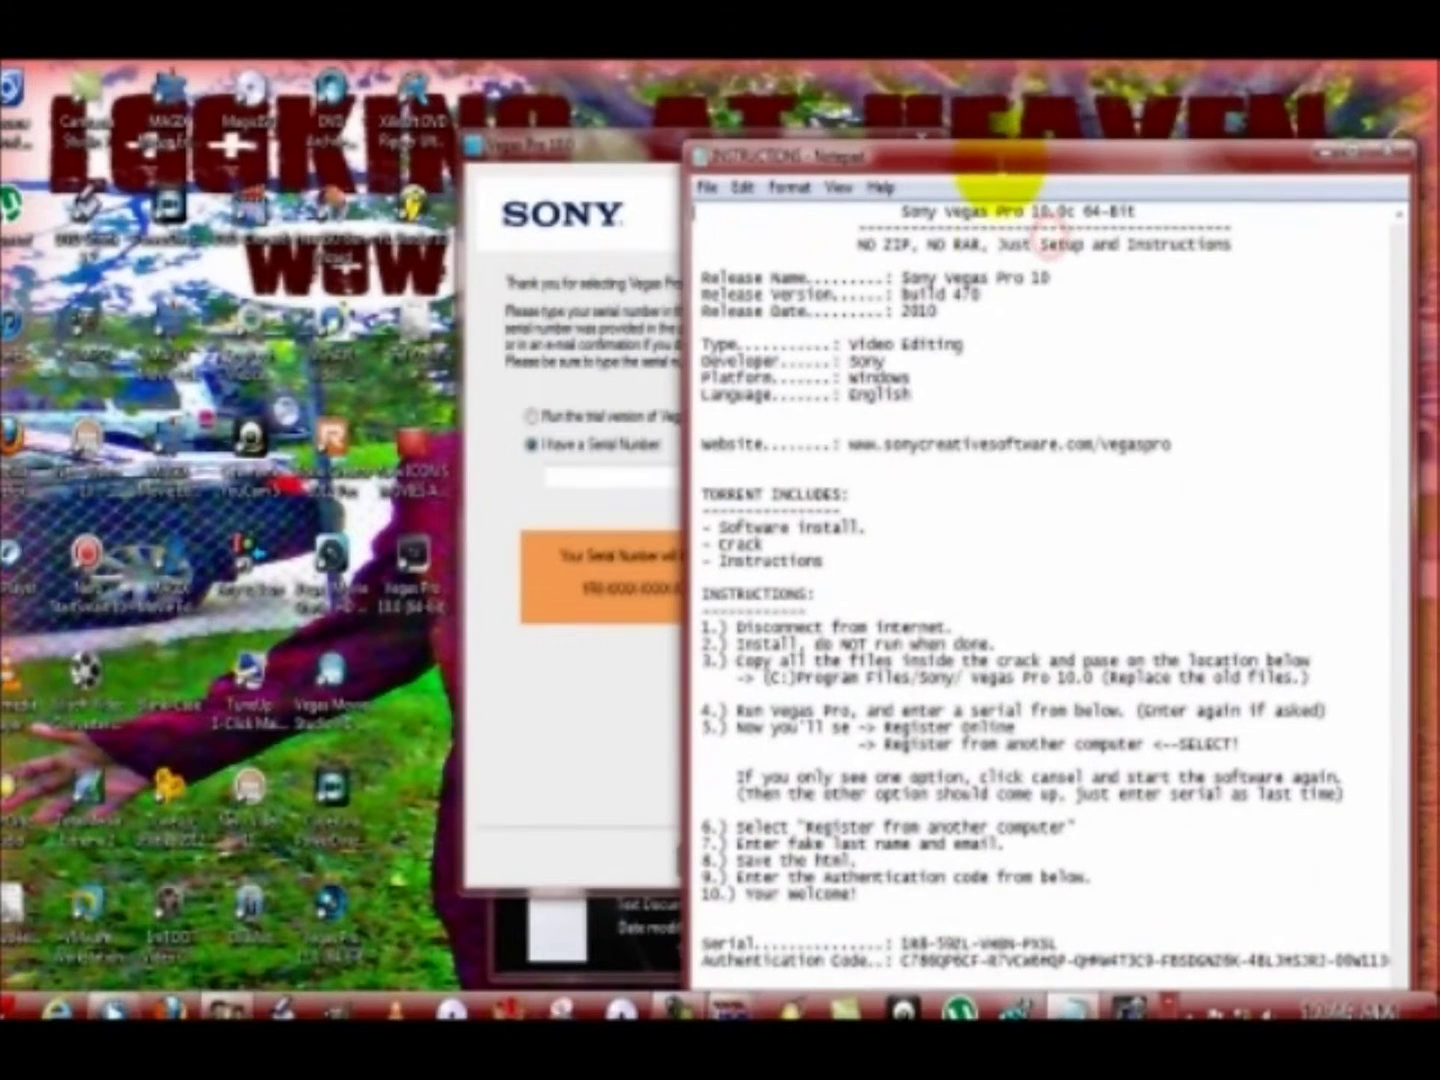
left_click_drag(1062, 940, 900, 942)
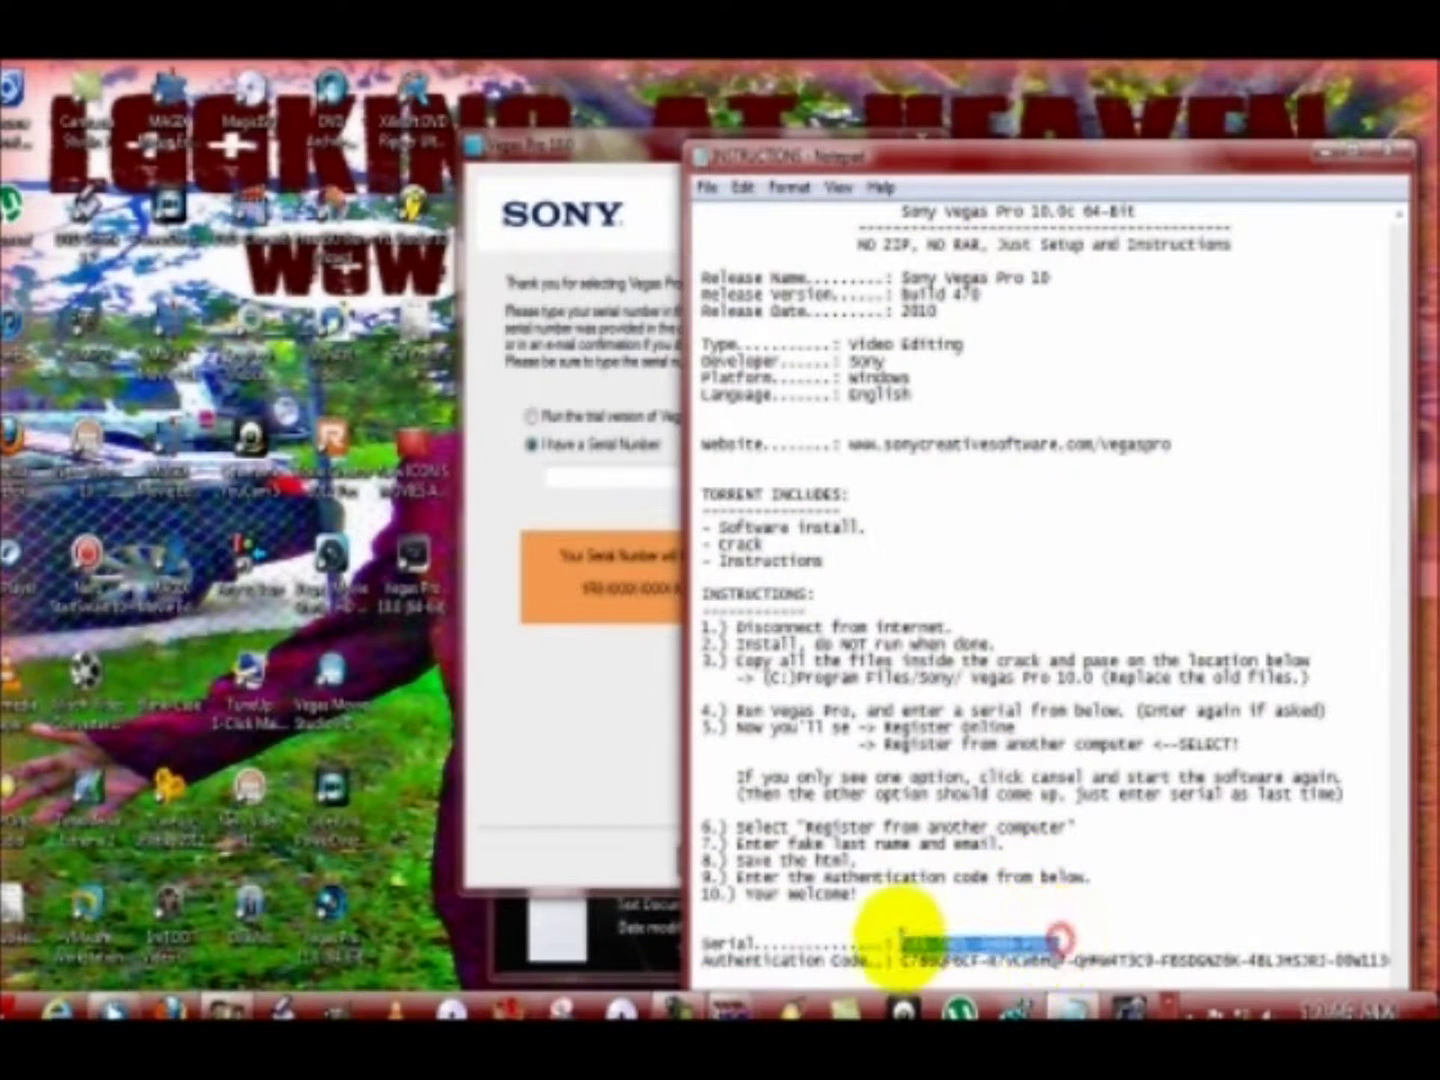
right_click(928, 942)
left_click(1010, 665)
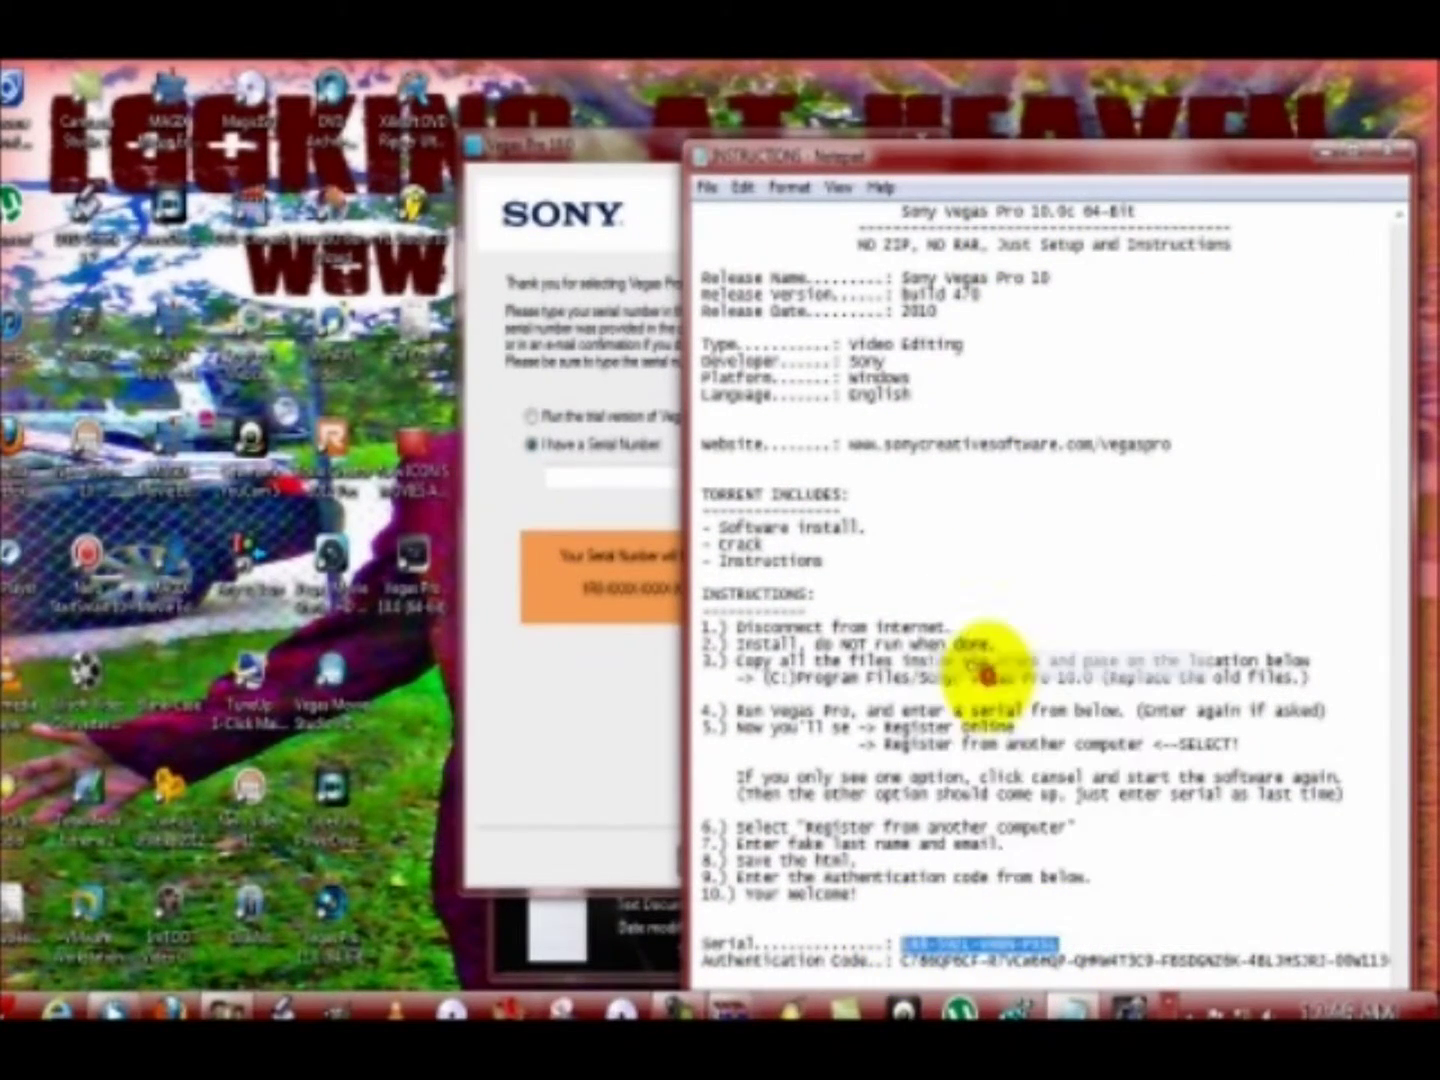
right_click(608, 482)
left_click(700, 591)
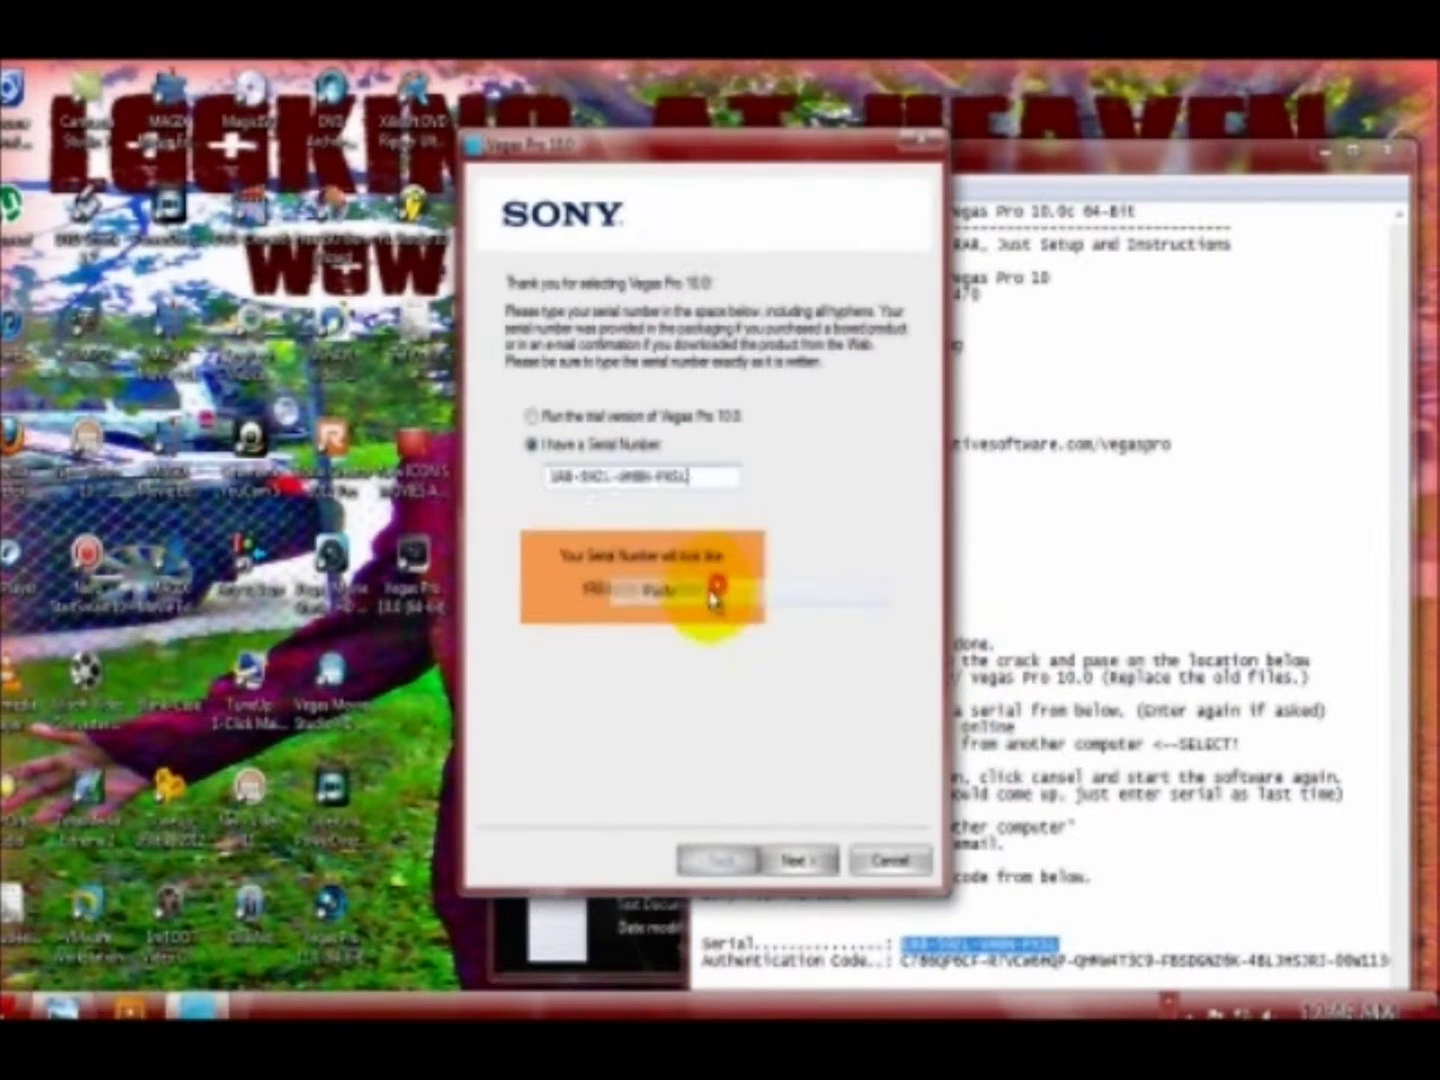
left_click(803, 862)
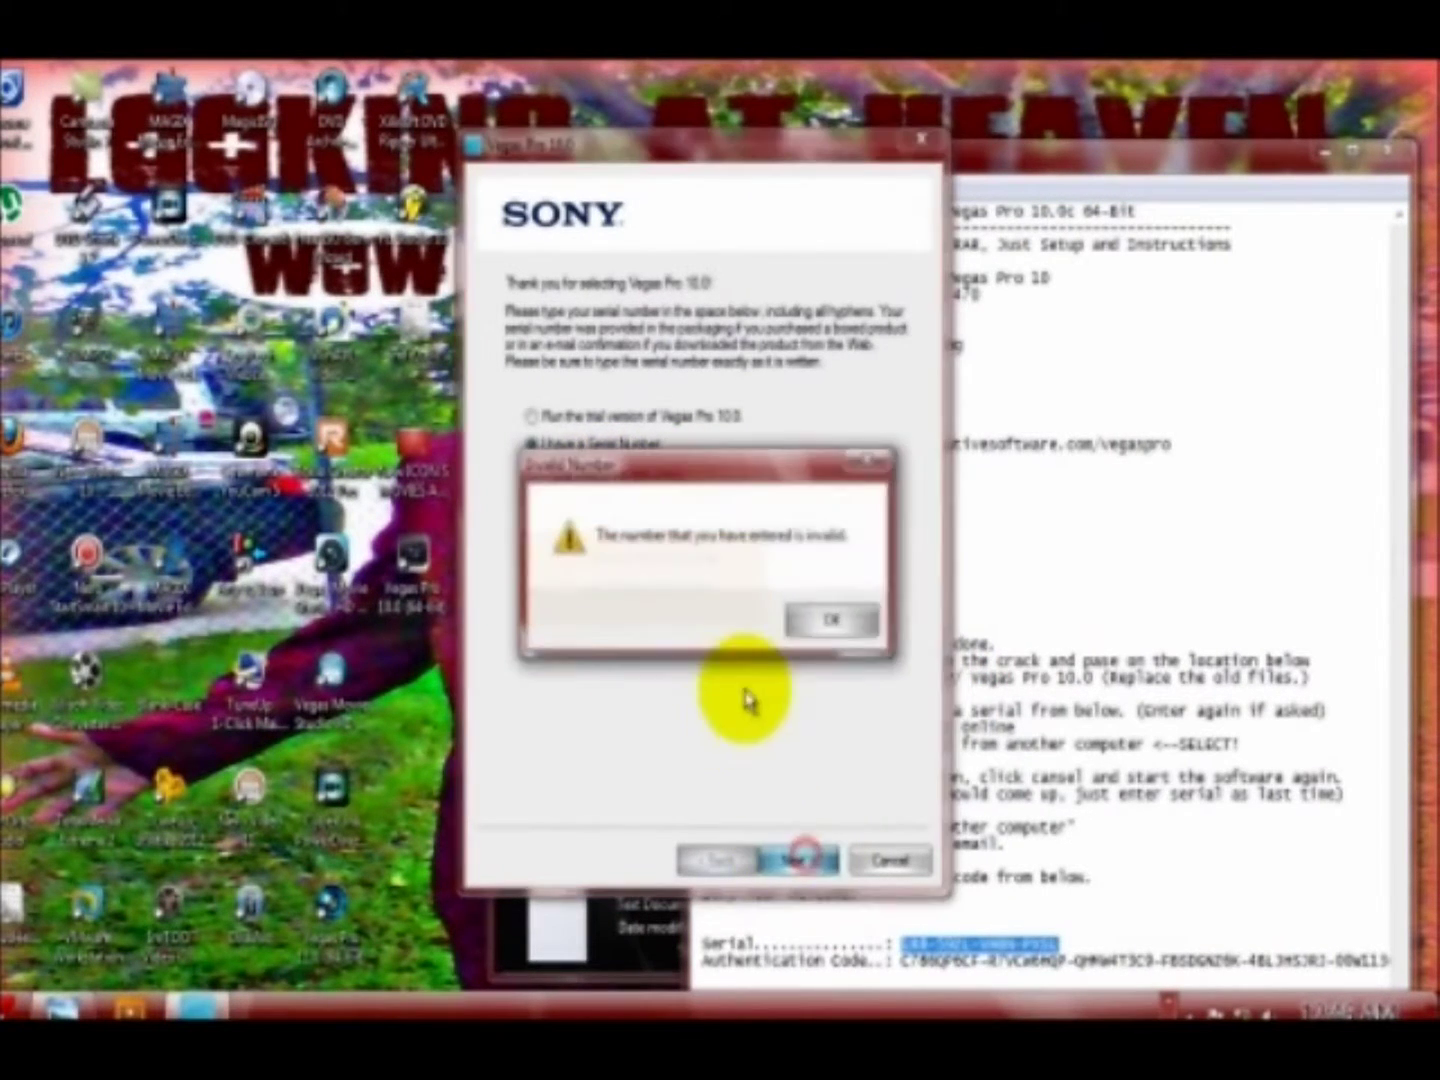
left_click(835, 623)
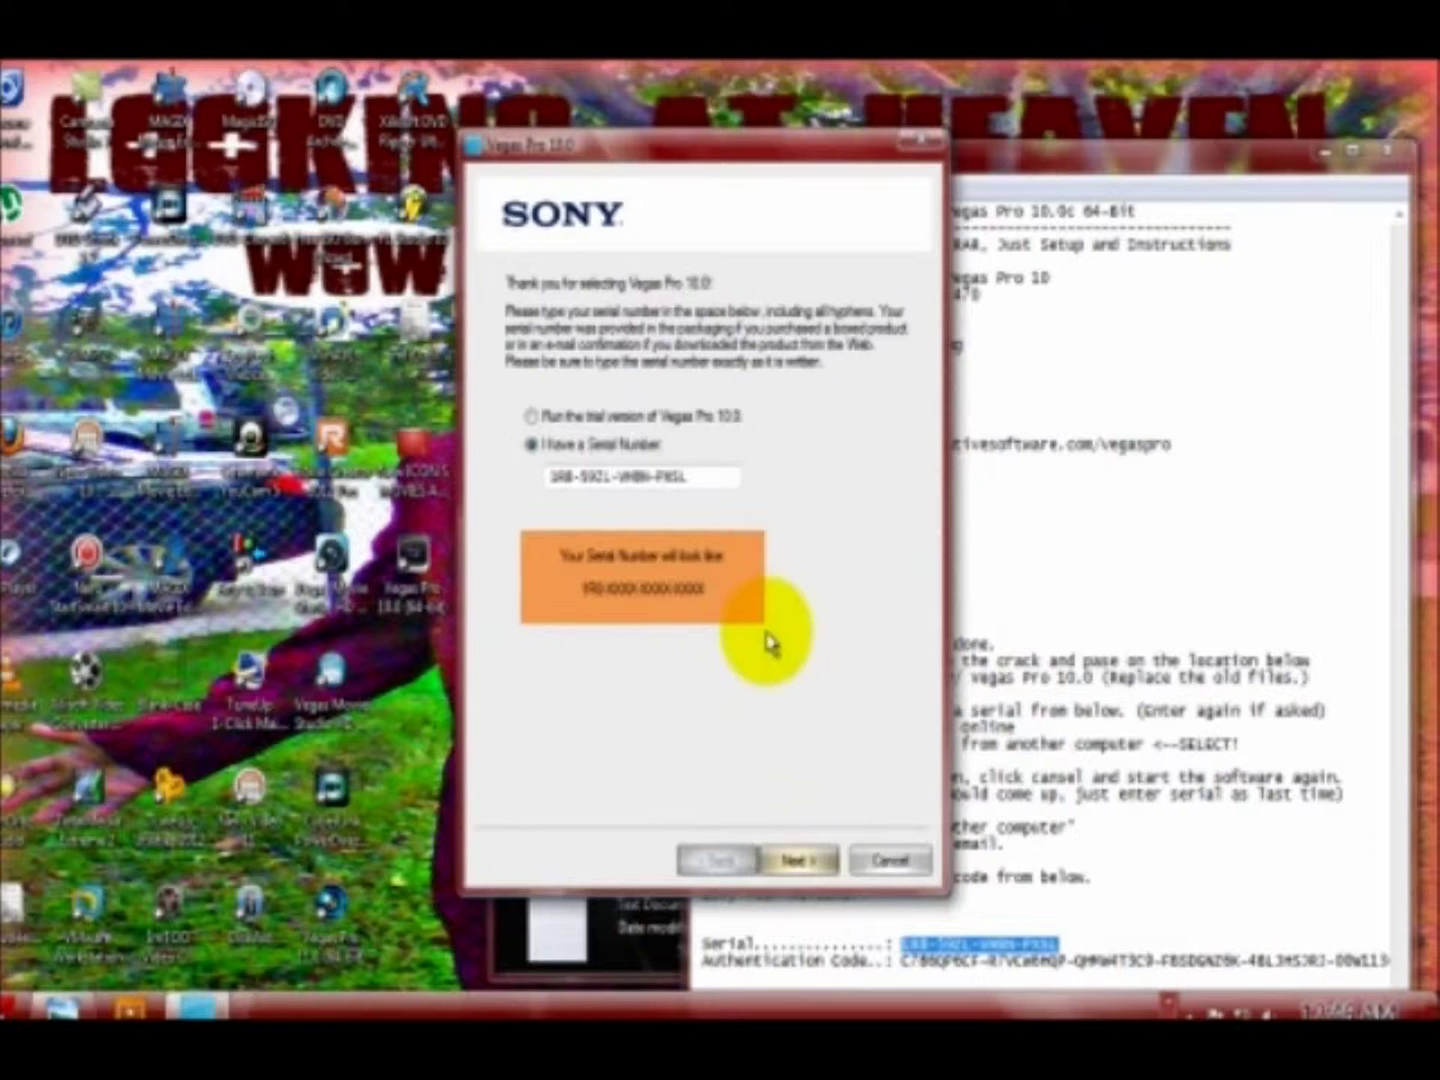
Clear the serial number field, paste the copied serial number again and retry the registration
double_click(709, 482)
right_click(615, 480)
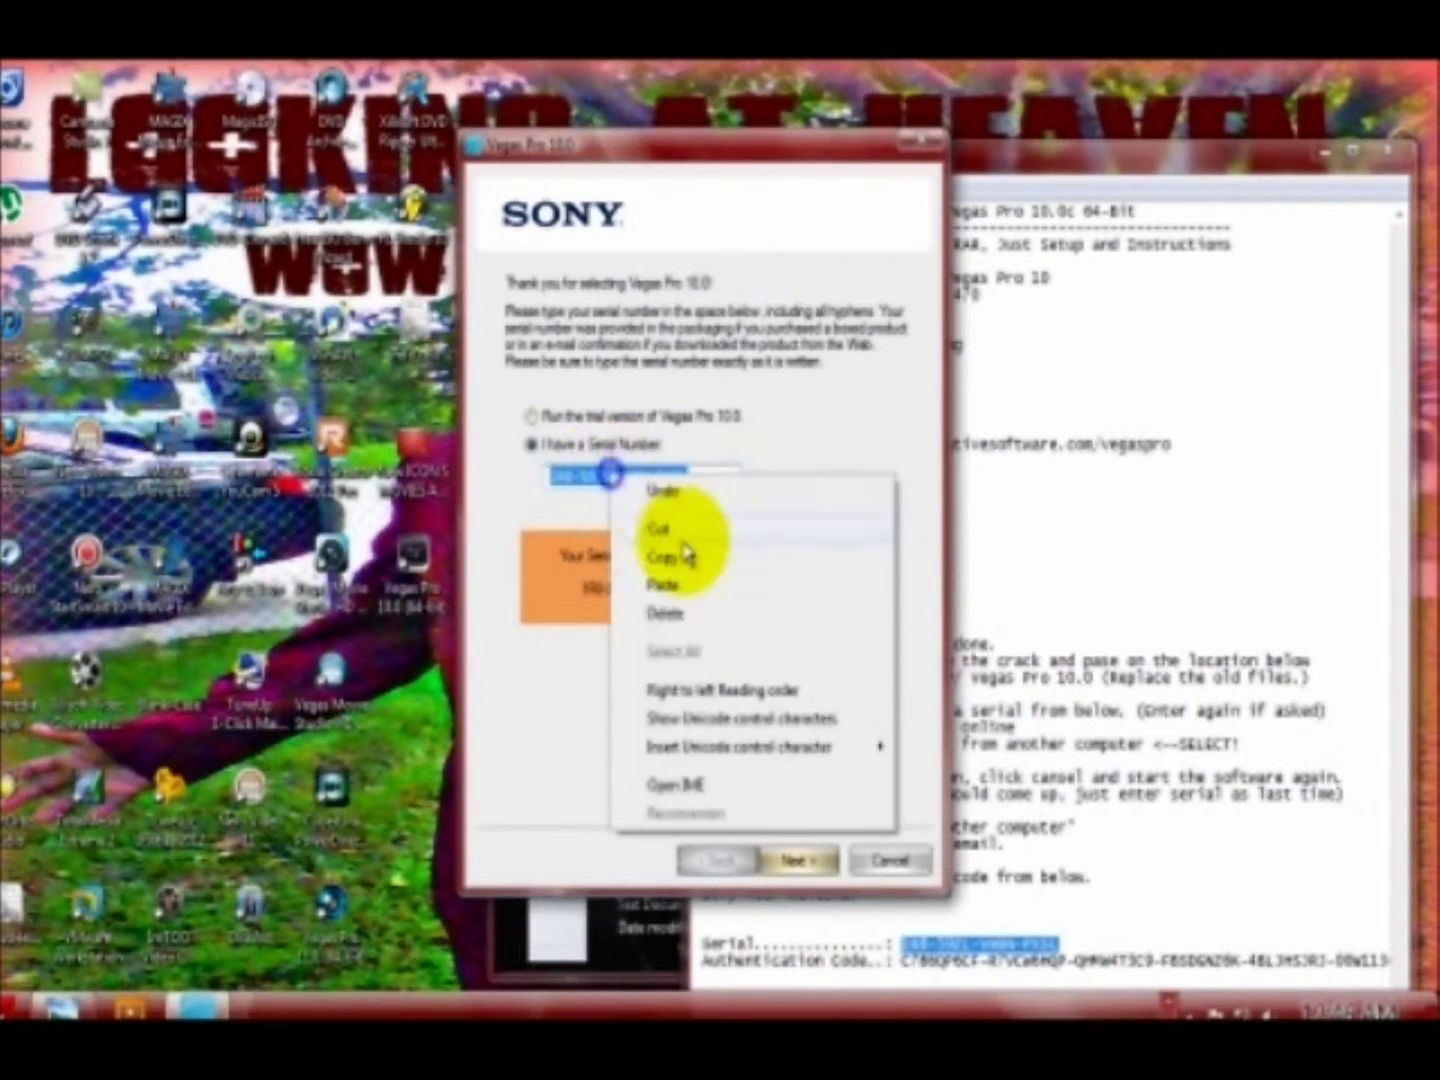
left_click(680, 616)
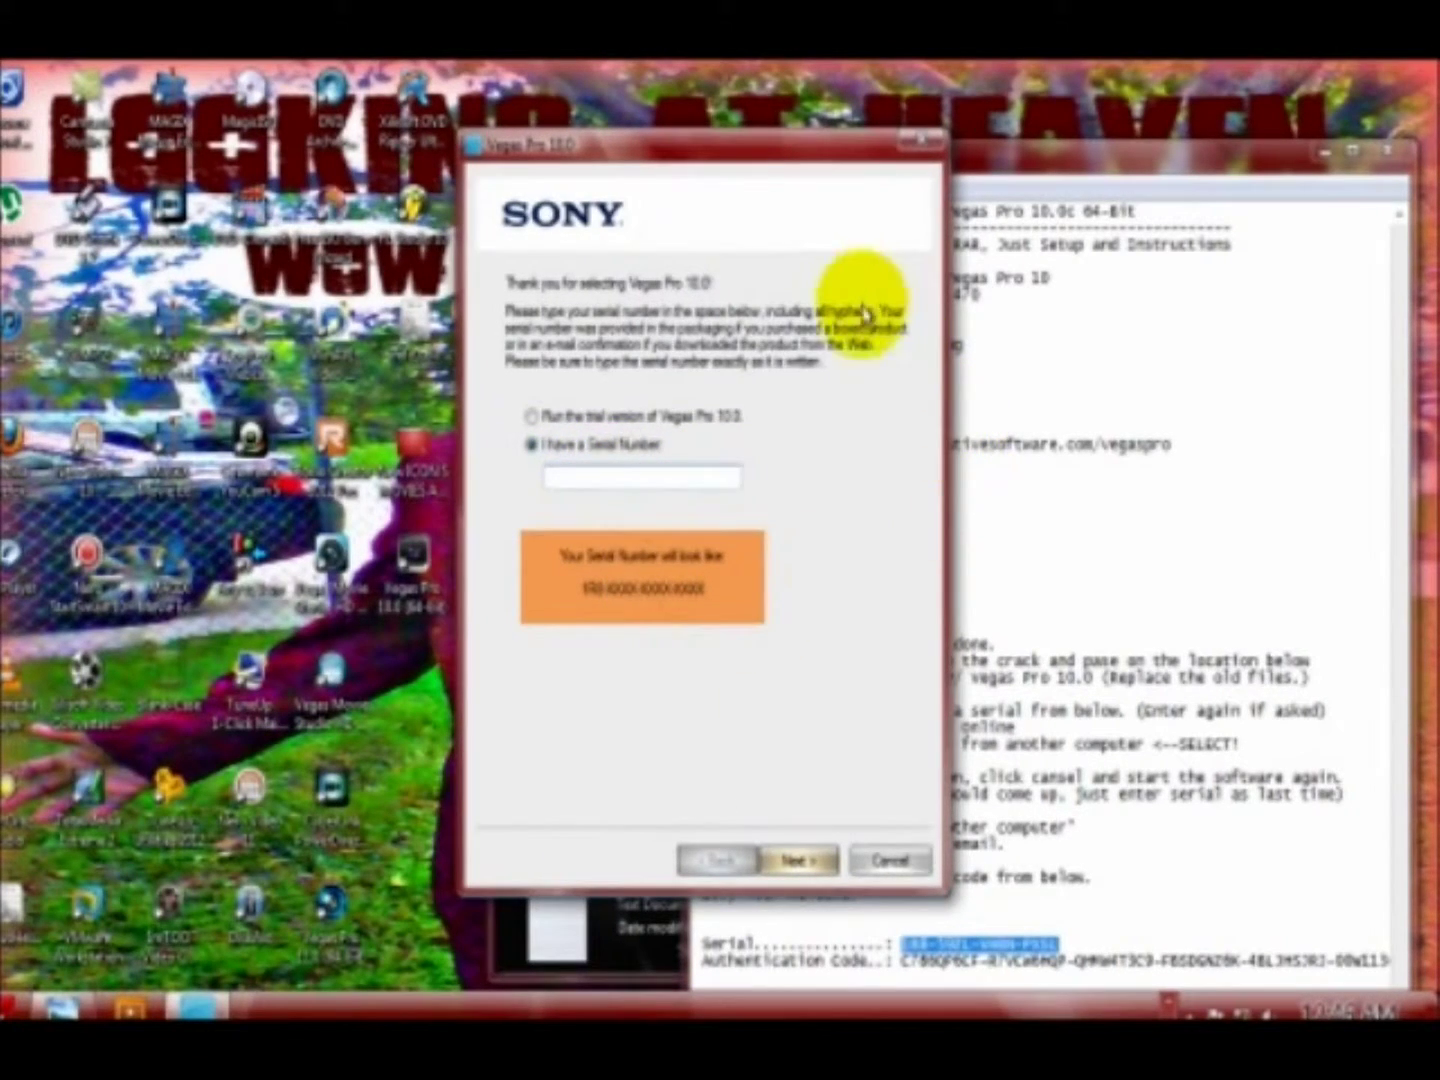
right_click(677, 481)
left_click(740, 594)
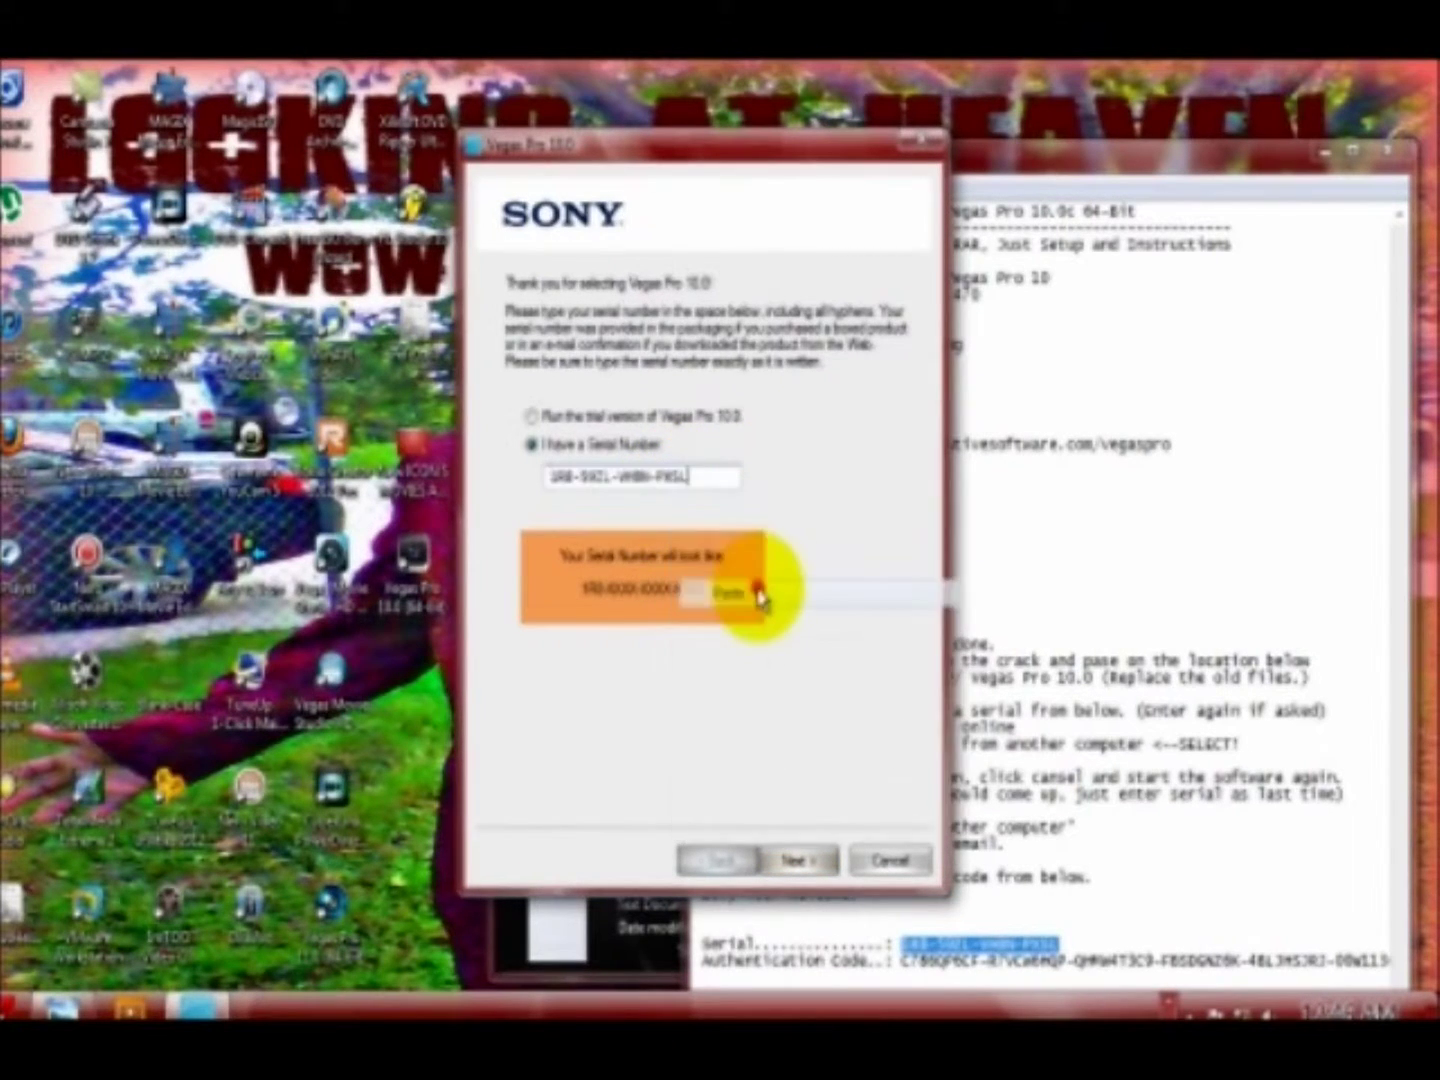
left_click(800, 858)
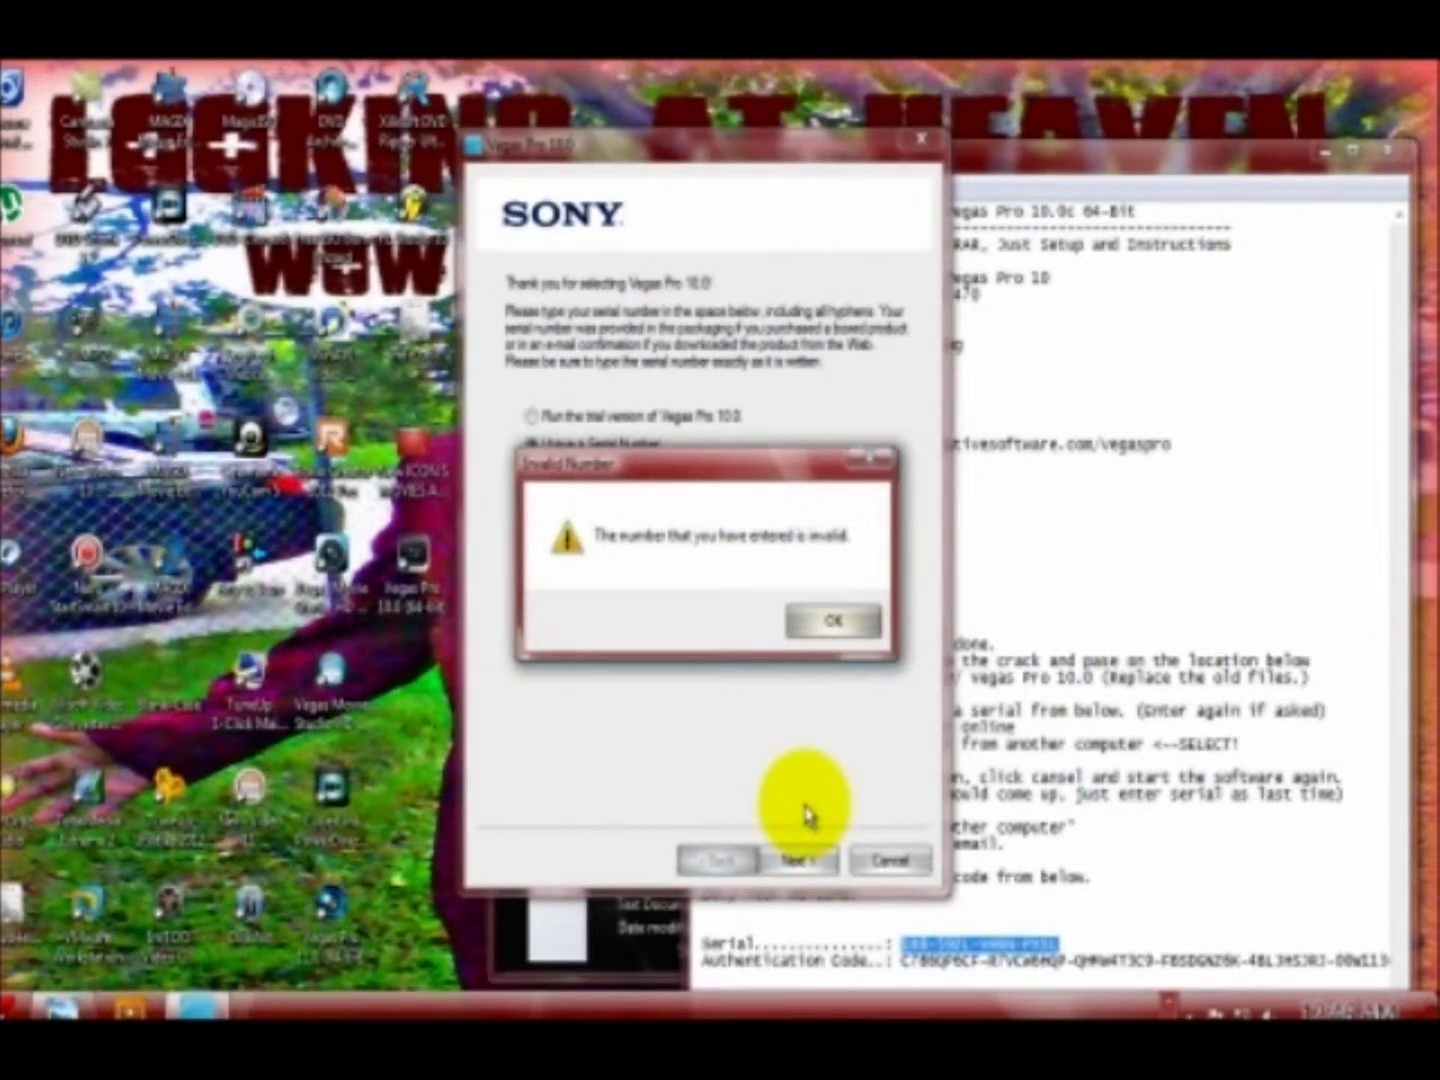
left_click(835, 625)
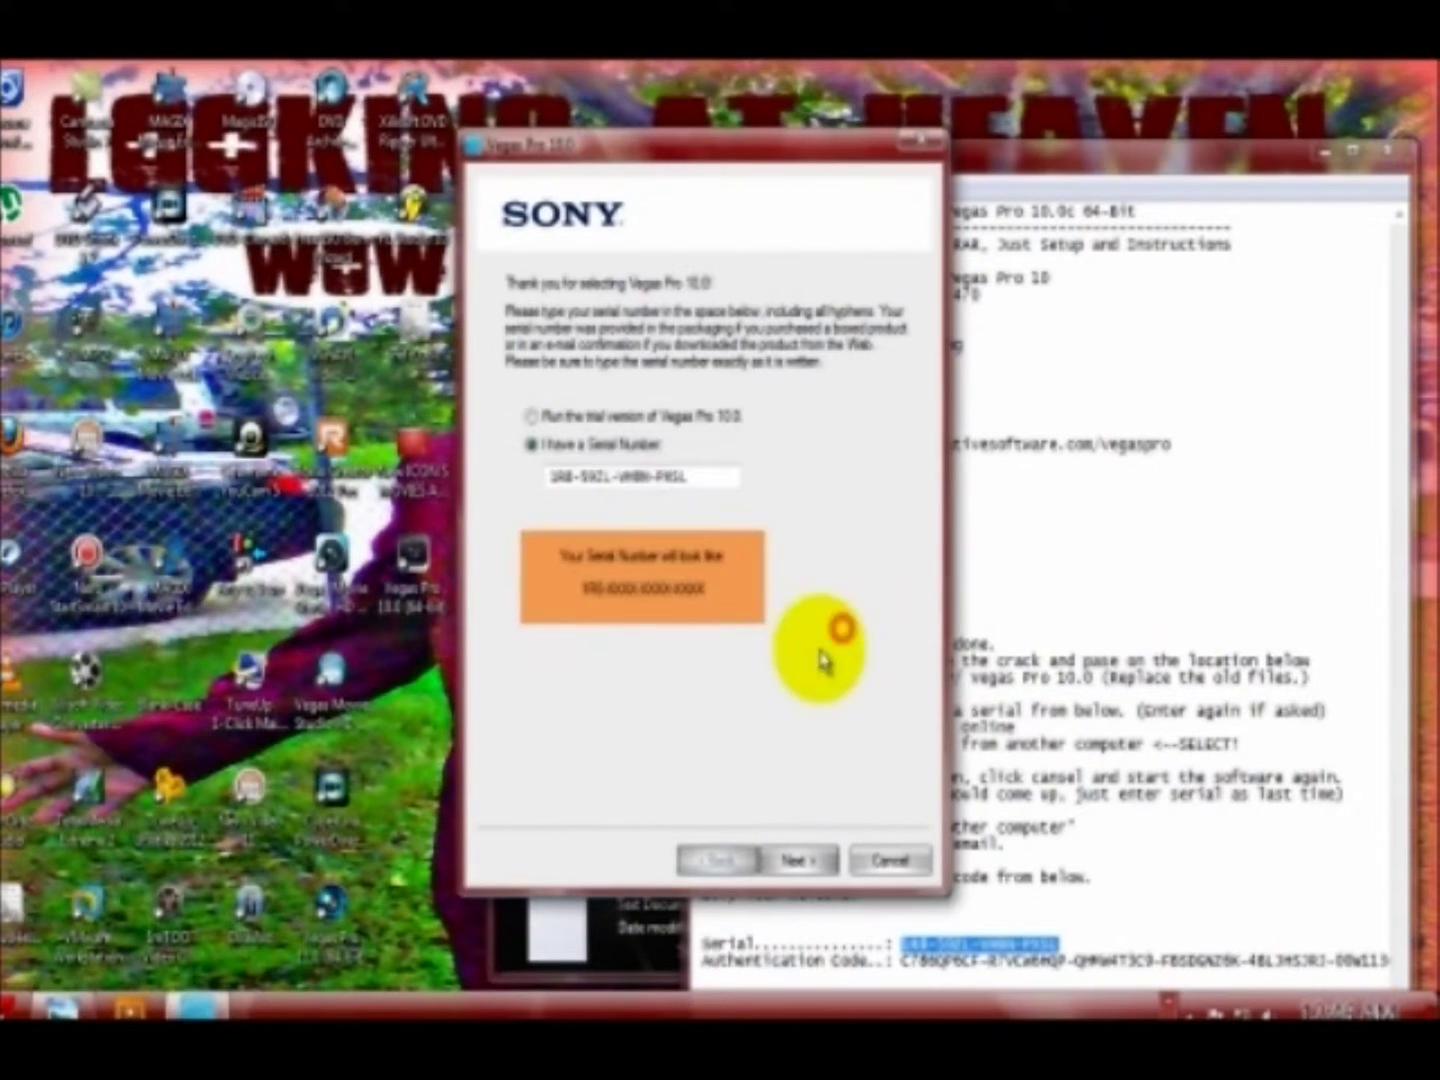
Delete the serial number from the registration field and minimize the INSTRUCTIONS and folder windows
left_click_drag(689, 476, 553, 479)
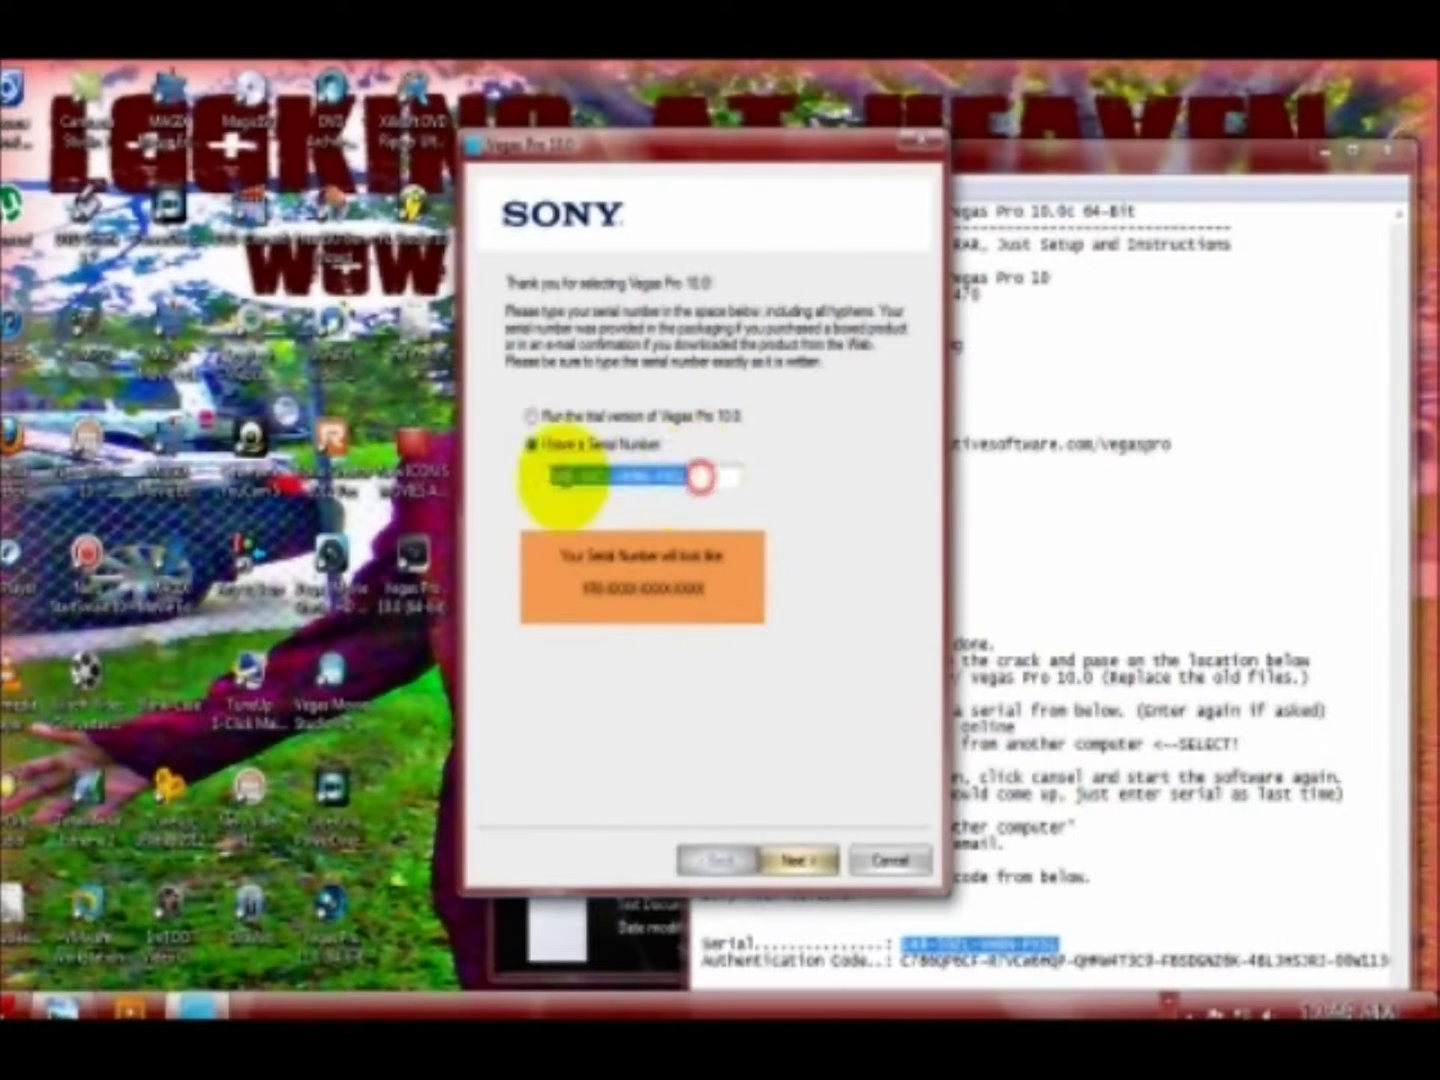
right_click(581, 474)
left_click(706, 633)
left_click(1302, 161)
left_click(1326, 149)
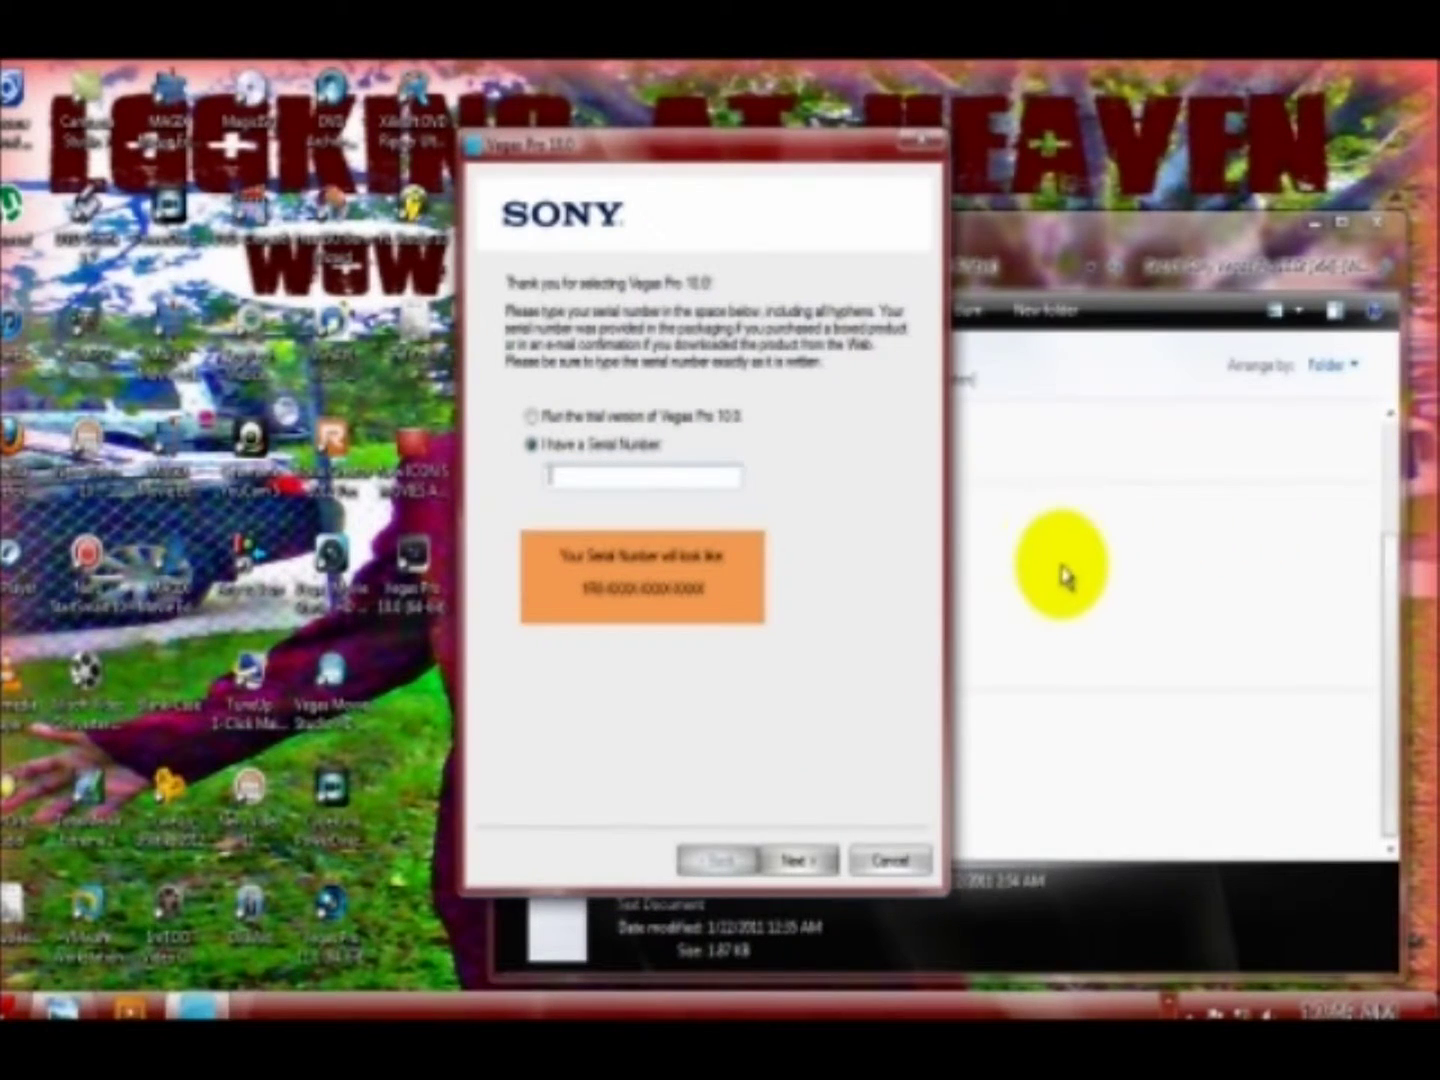
left_click(1043, 250)
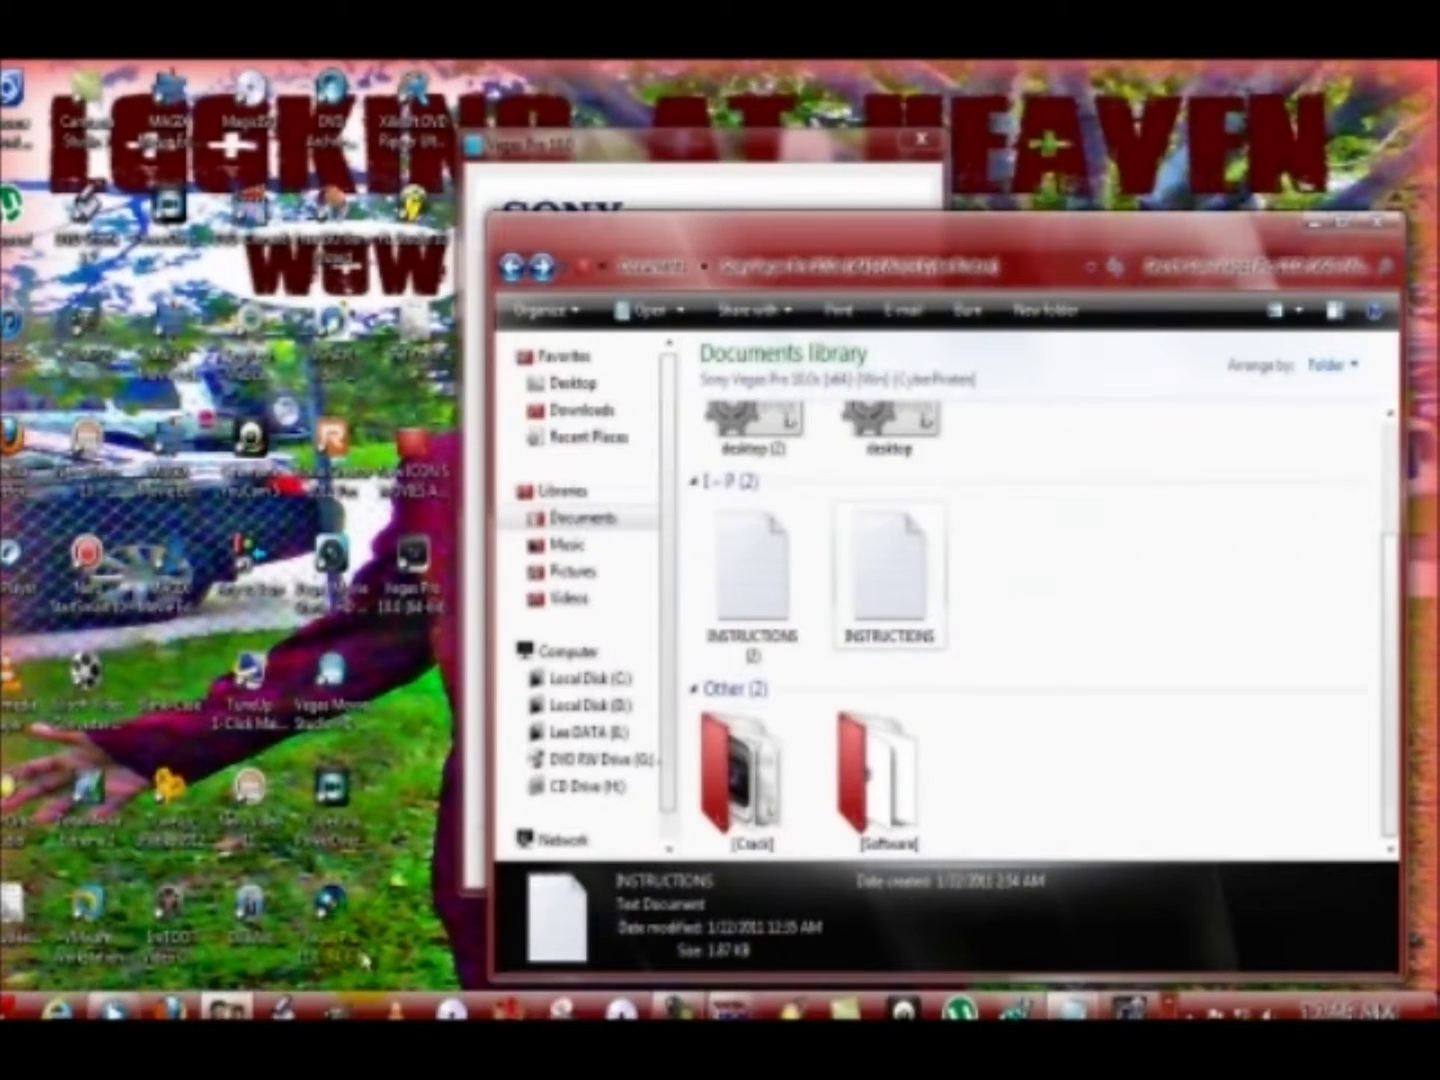
left_click(1318, 223)
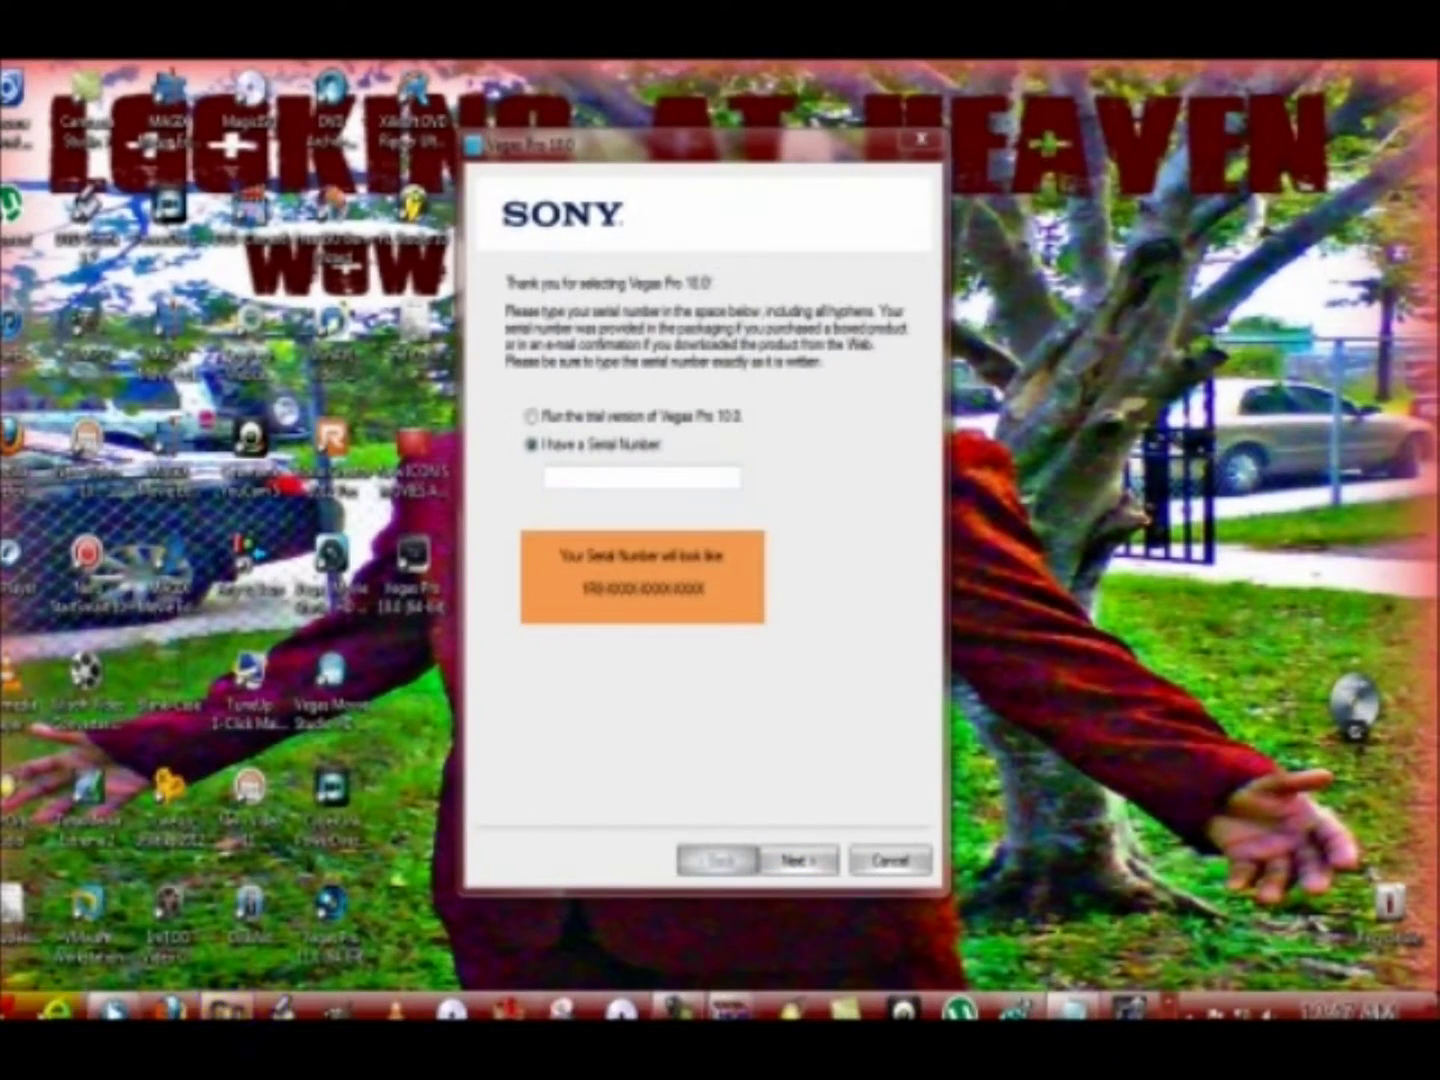
Open the Documents library in a maximized window and browse to the Sony Vegas Pro folders in the Q–Z group
key("super")
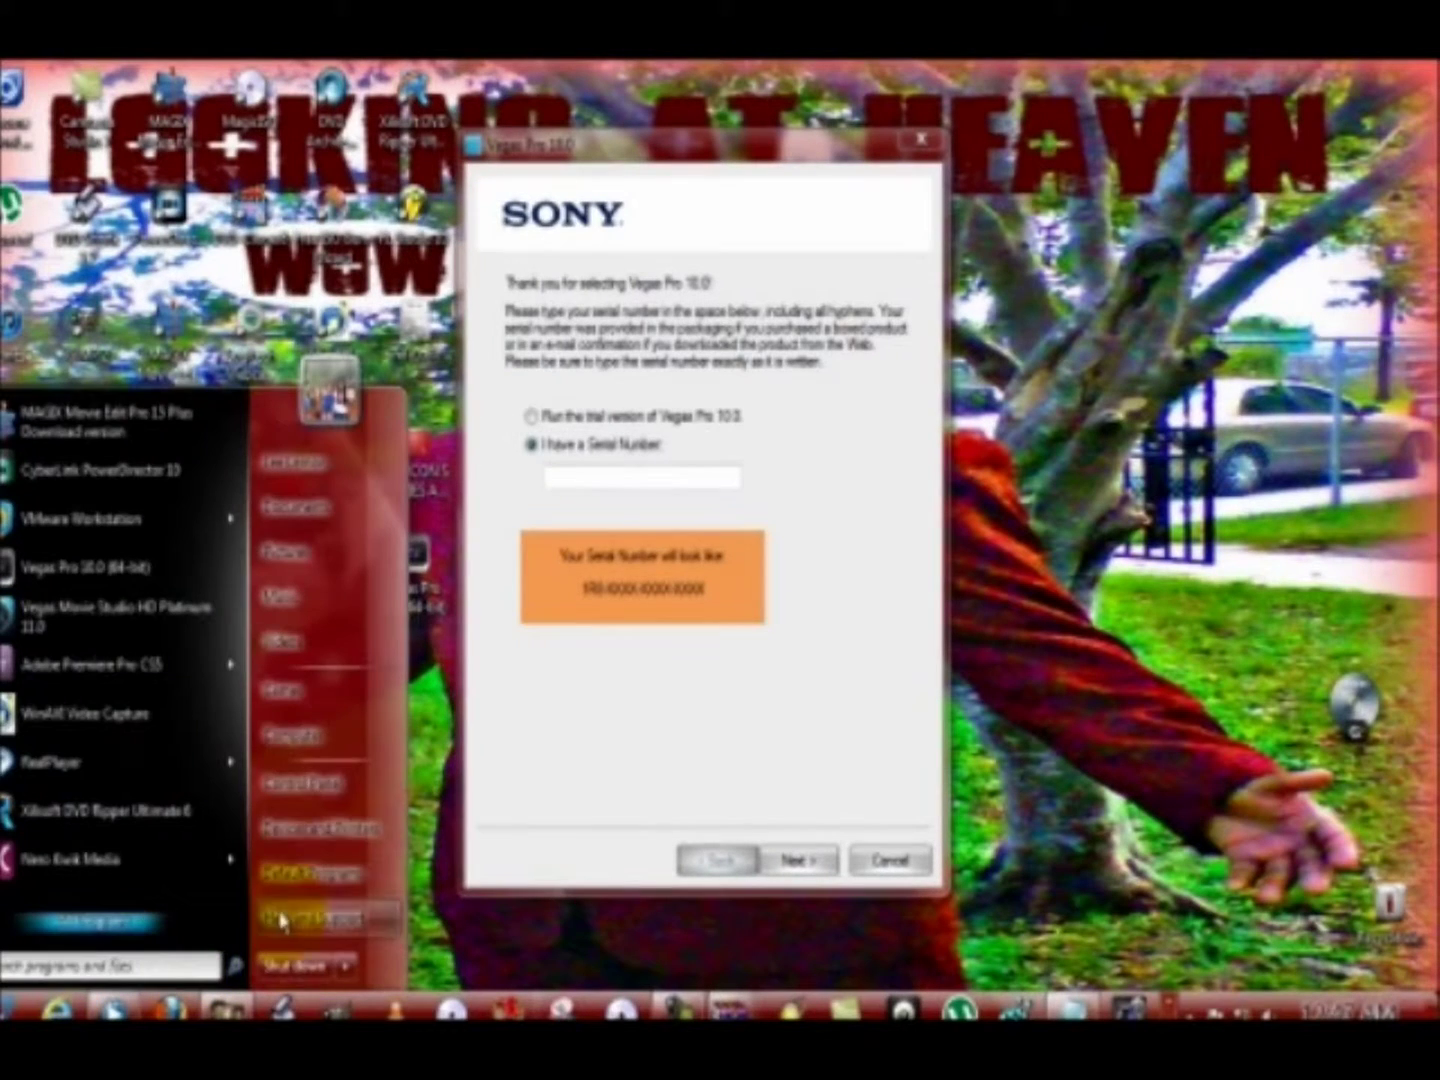
left_click(313, 545)
key("super+e")
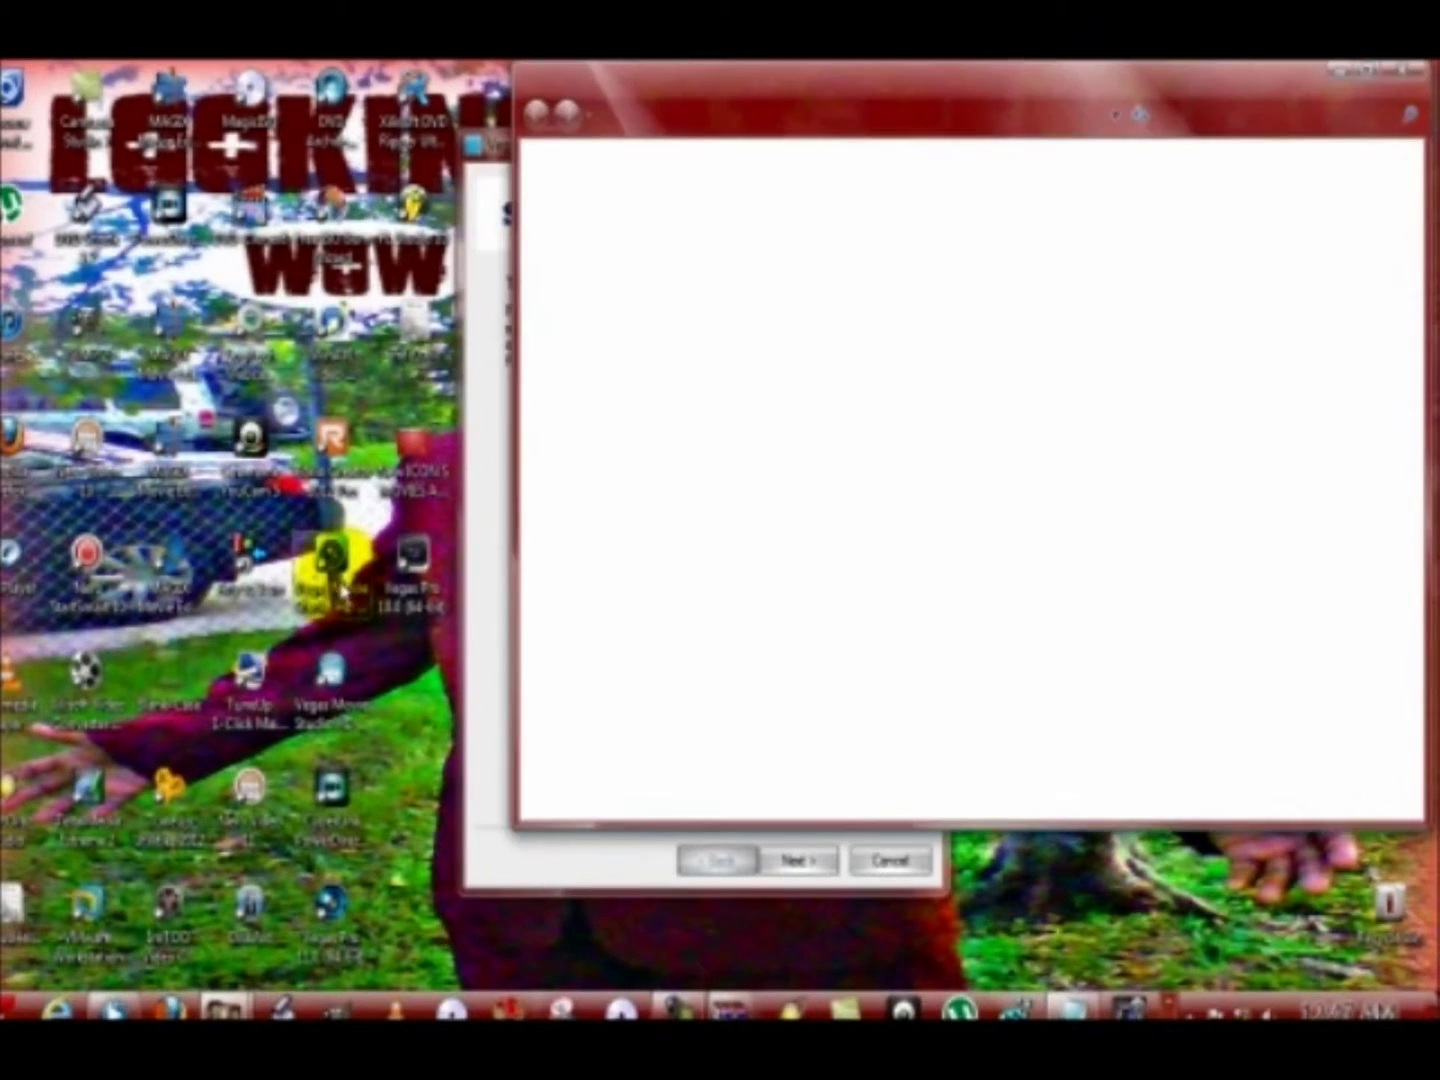
left_click(1362, 80)
left_click_drag(1432, 305, 1433, 701)
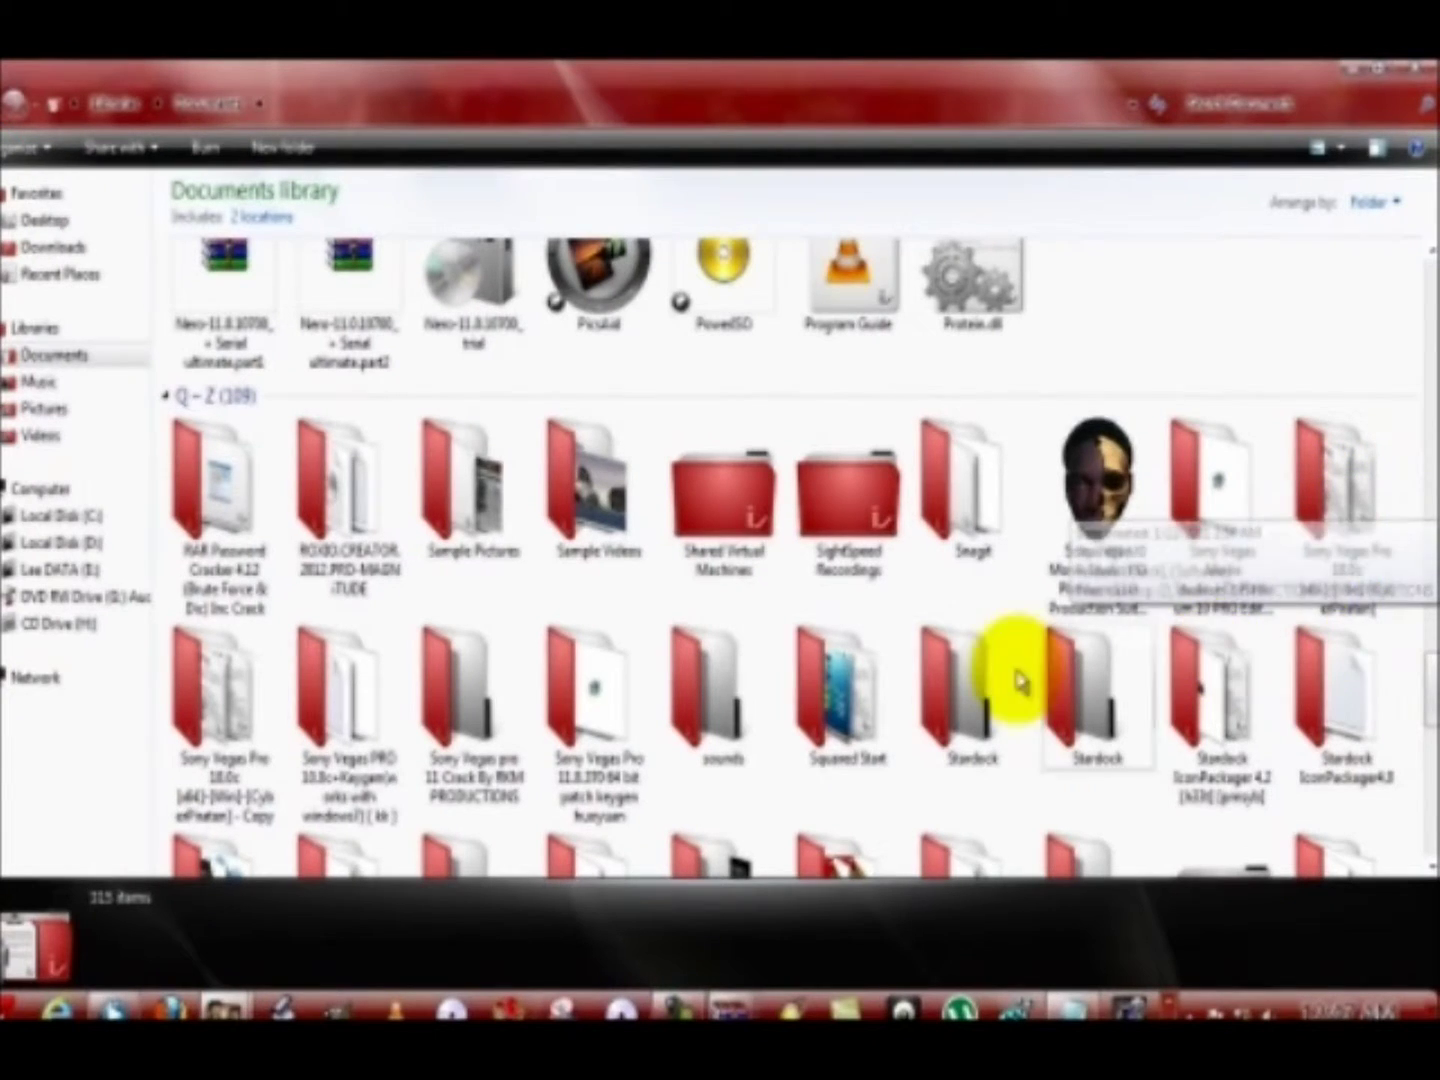
Open the x64 folder inside Sony Vegas PRO 10.0c+Keygen(works with windows7) [ kk ], launch Keygen and continue past its opening notice
double_click(231, 716)
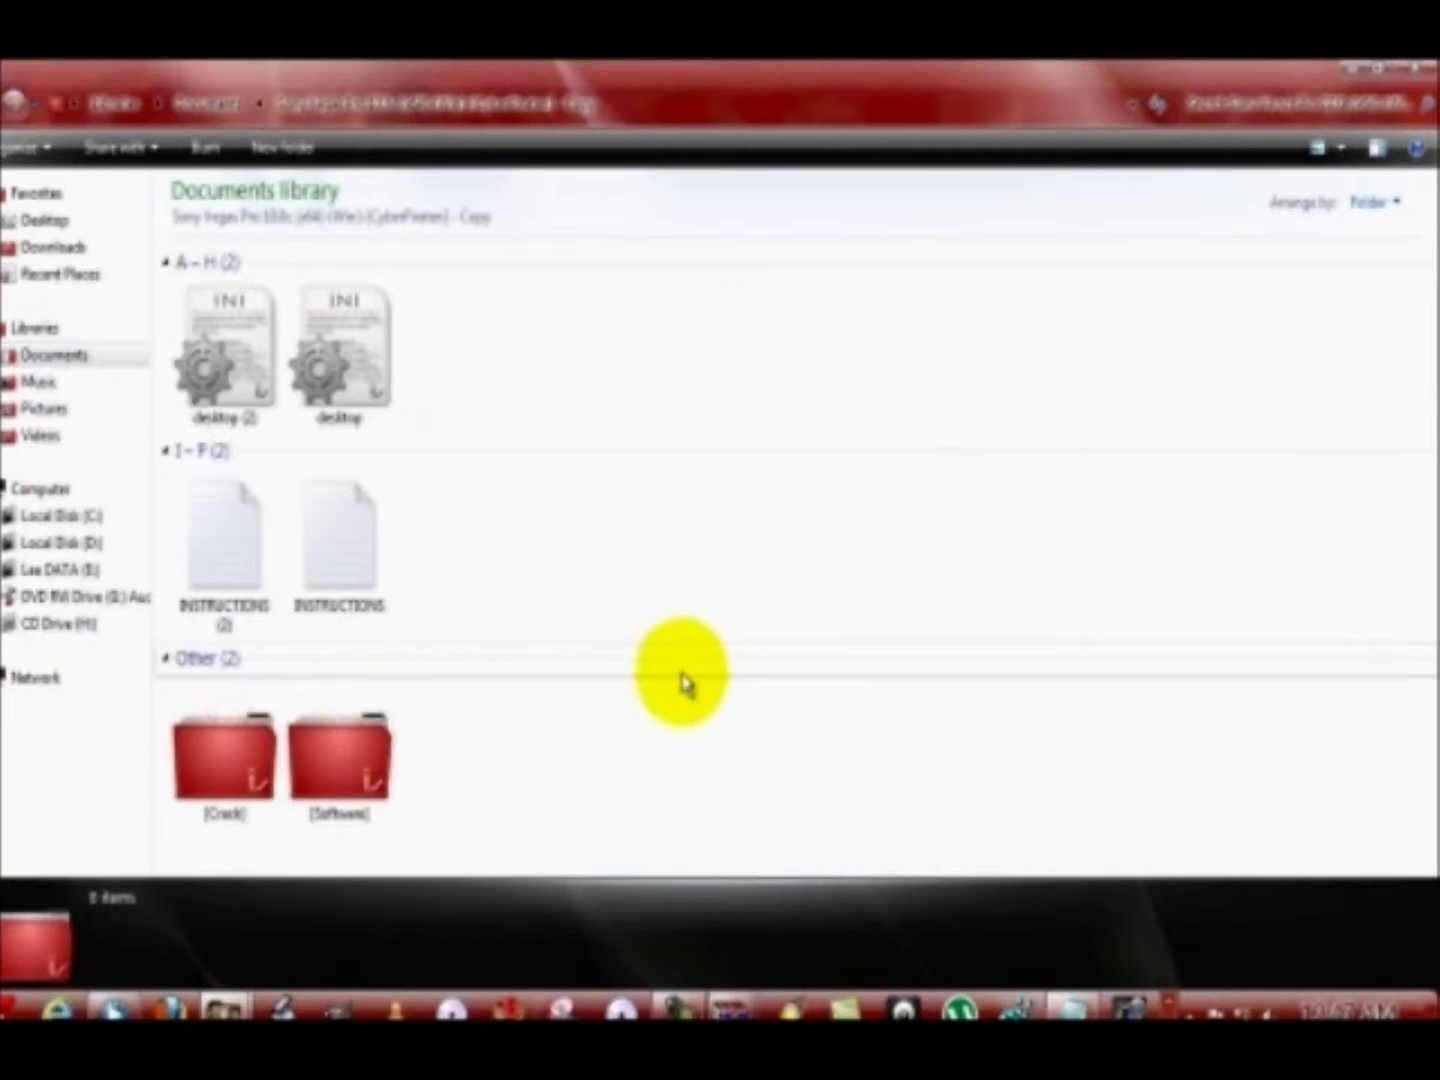
left_click(10, 104)
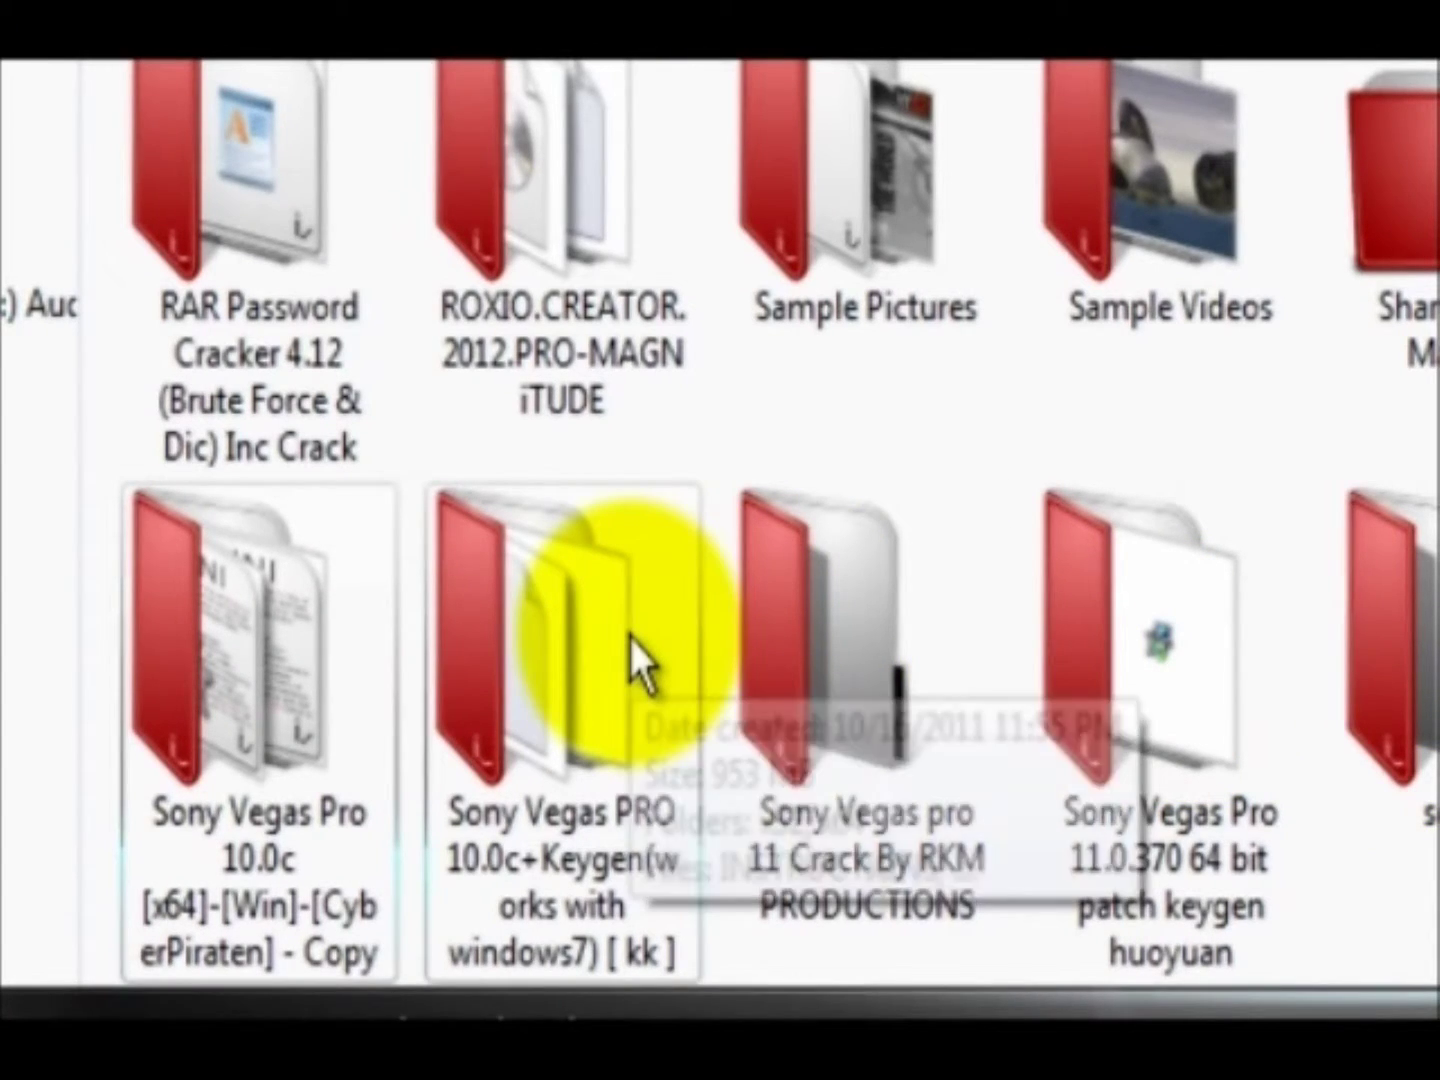
left_click(628, 635)
double_click(627, 635)
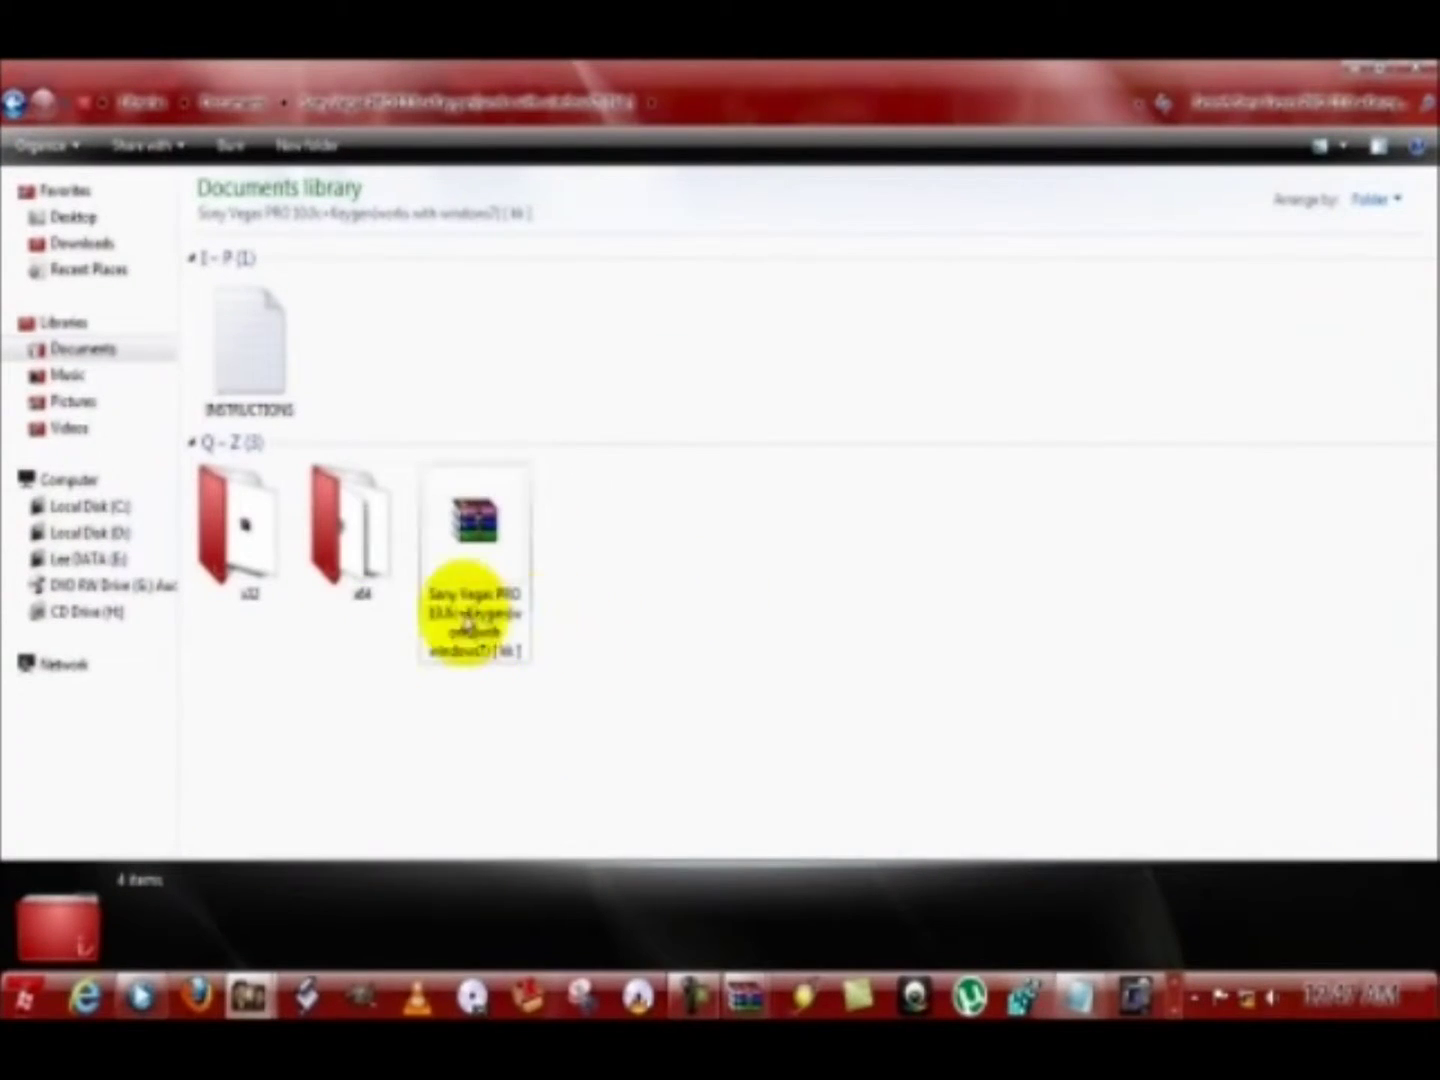
double_click(382, 598)
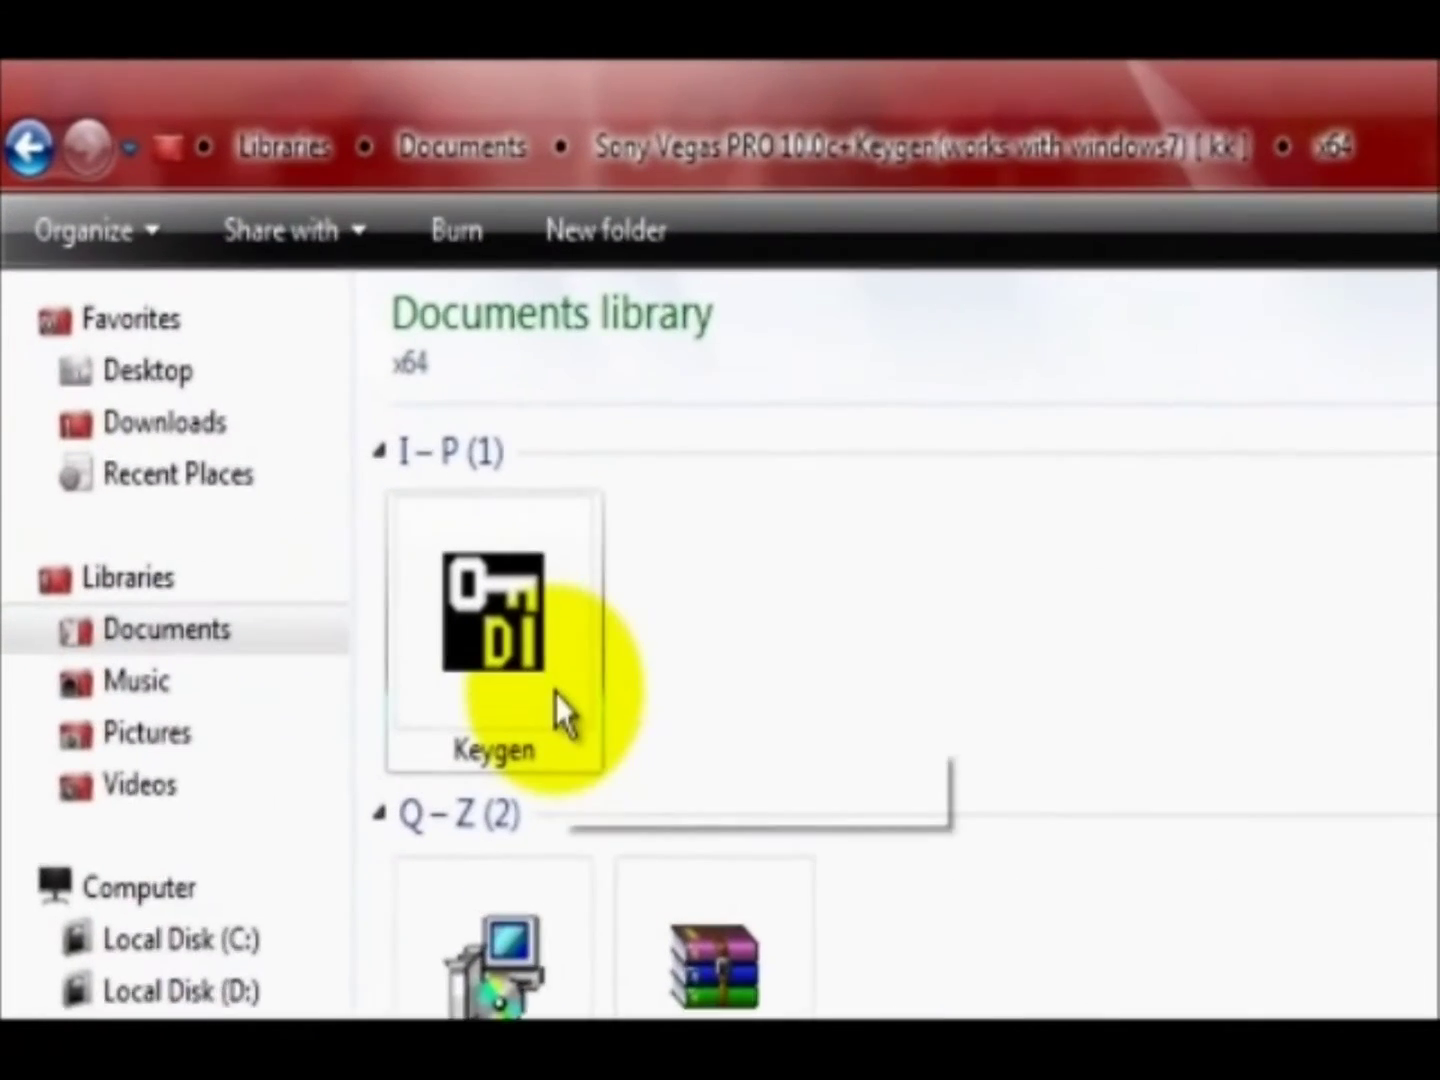
double_click(281, 380)
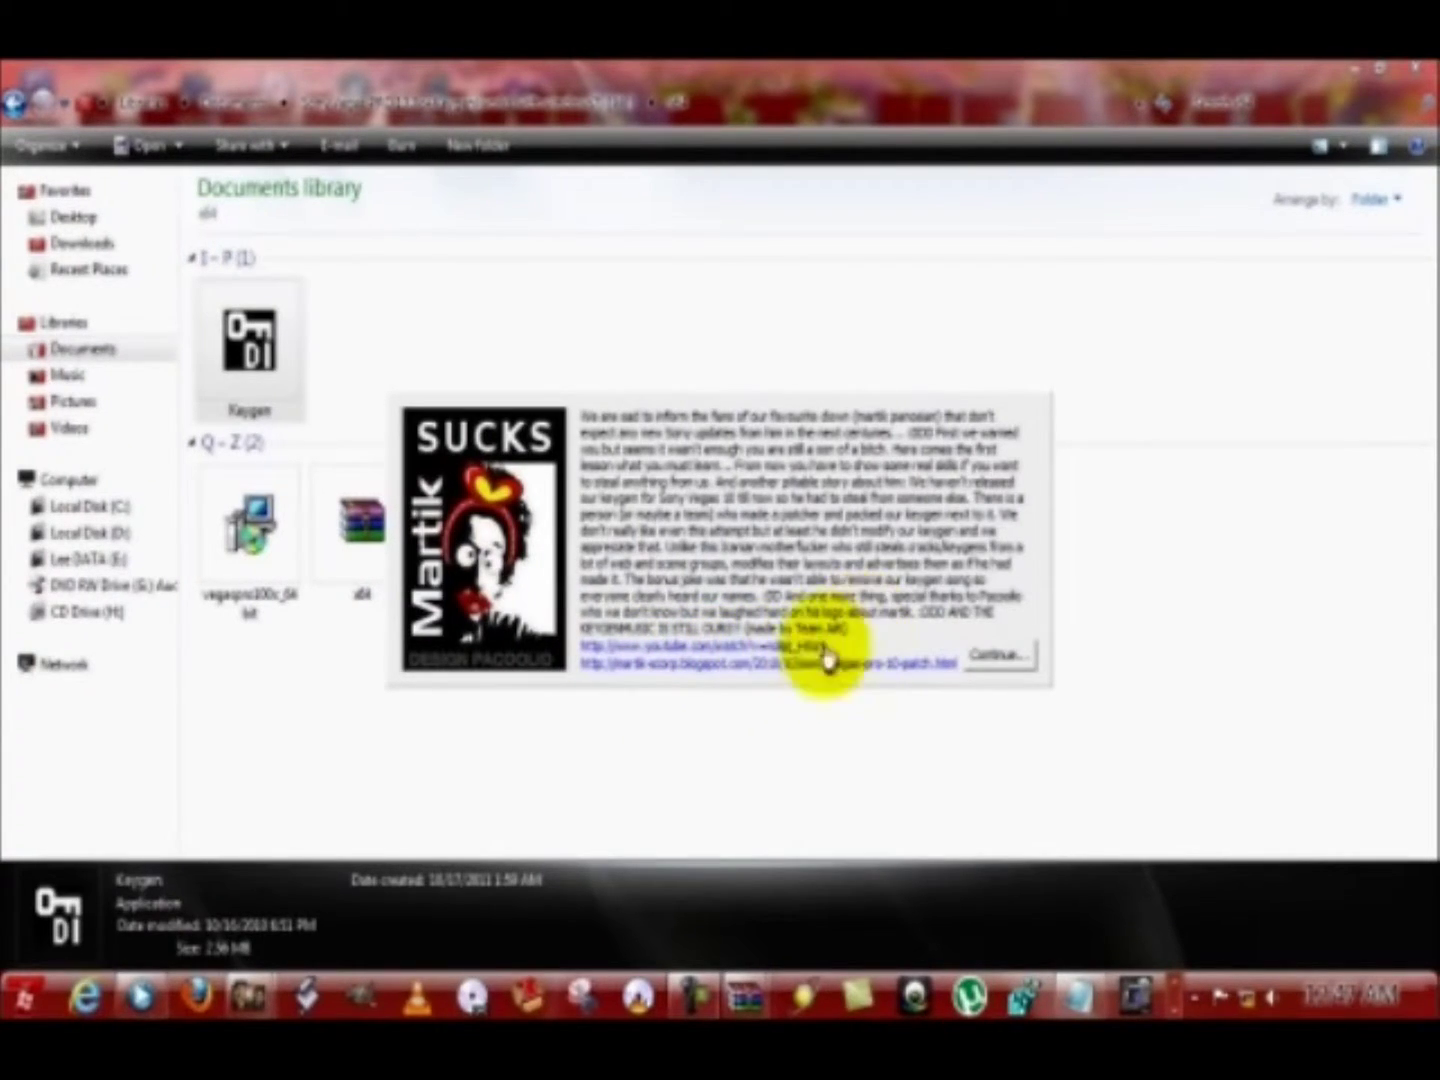
left_click(1020, 661)
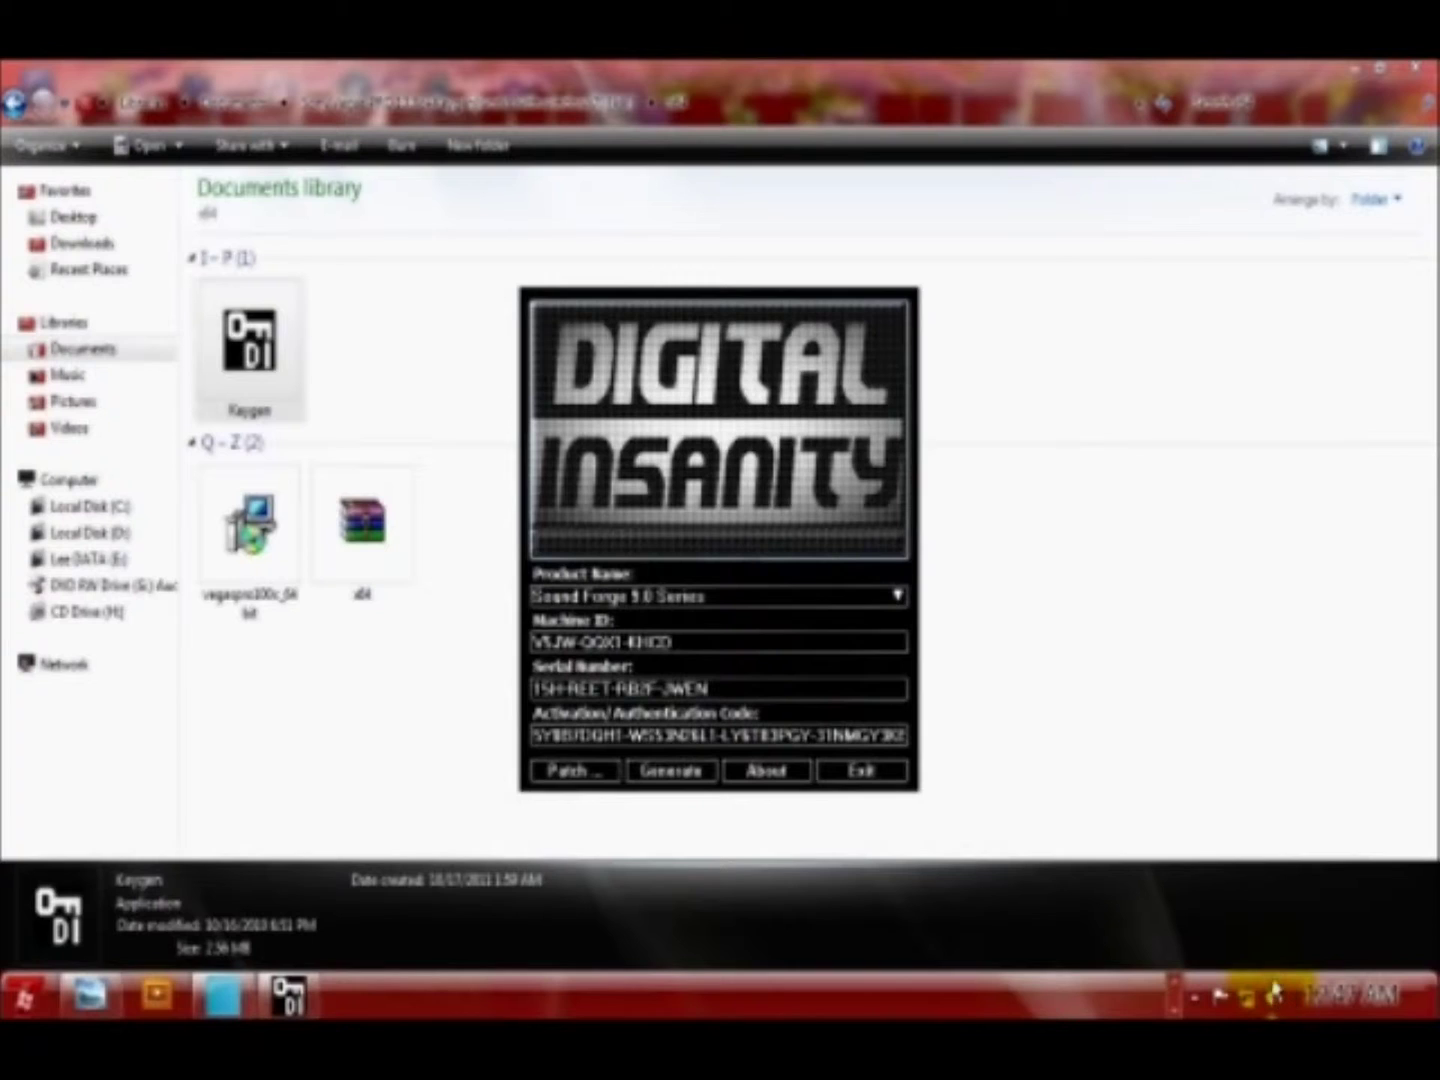
Adjust the recording program's volume in the Volume Mixer and close the mixer
left_click(1273, 993)
left_click(1271, 929)
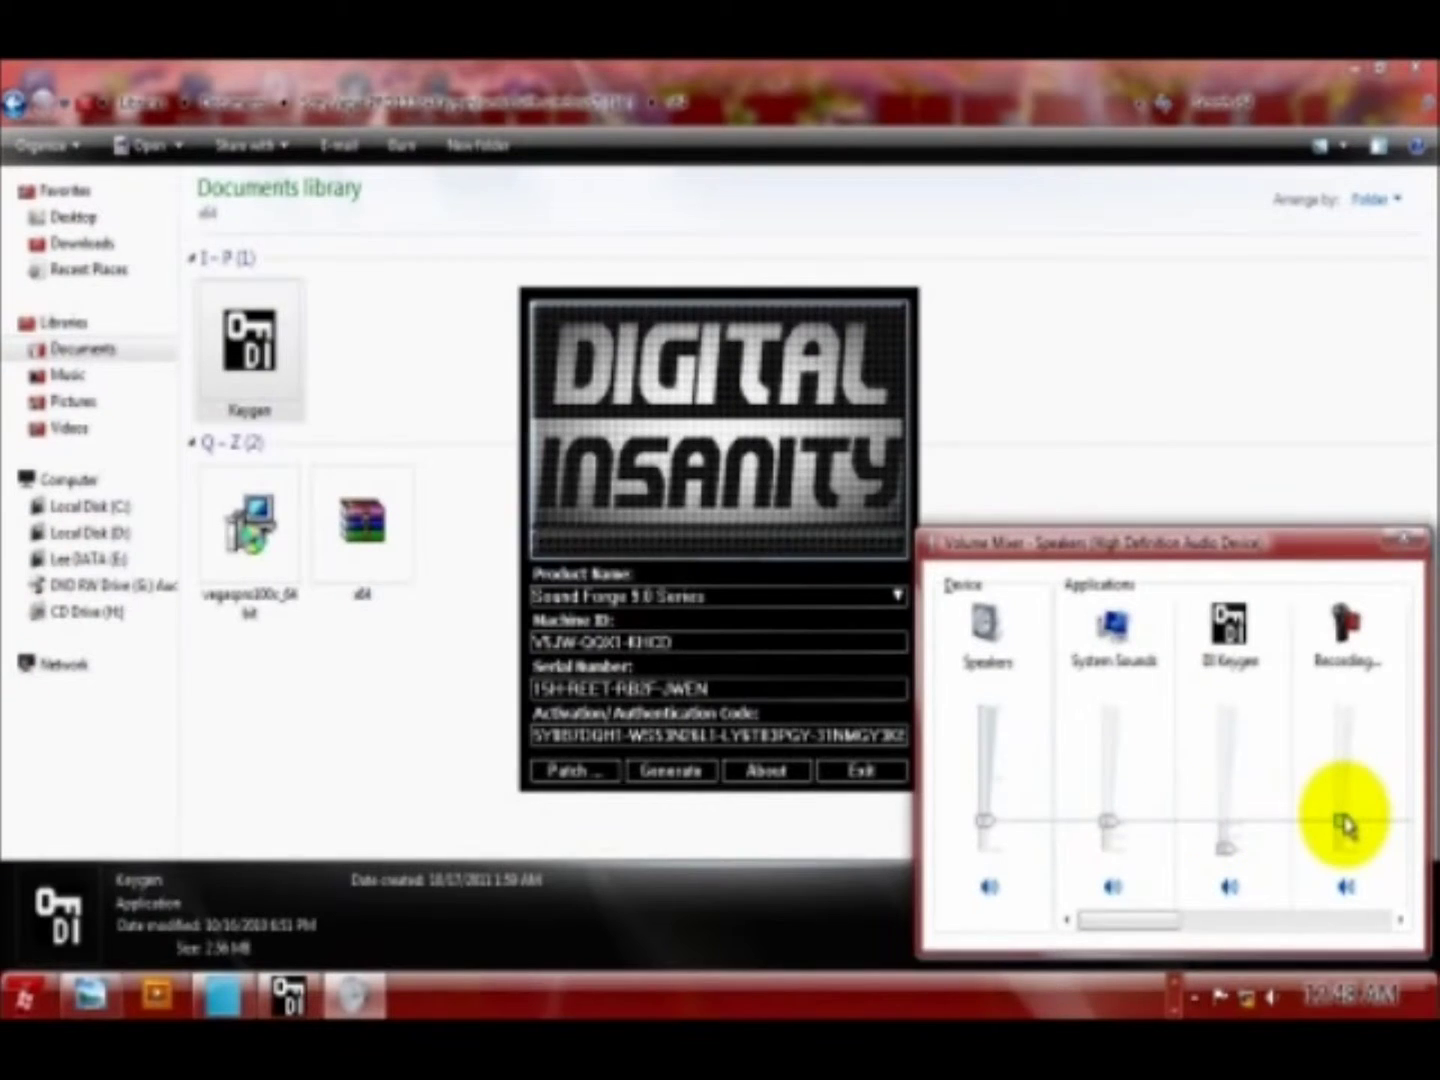
left_click_drag(1140, 918, 1368, 910)
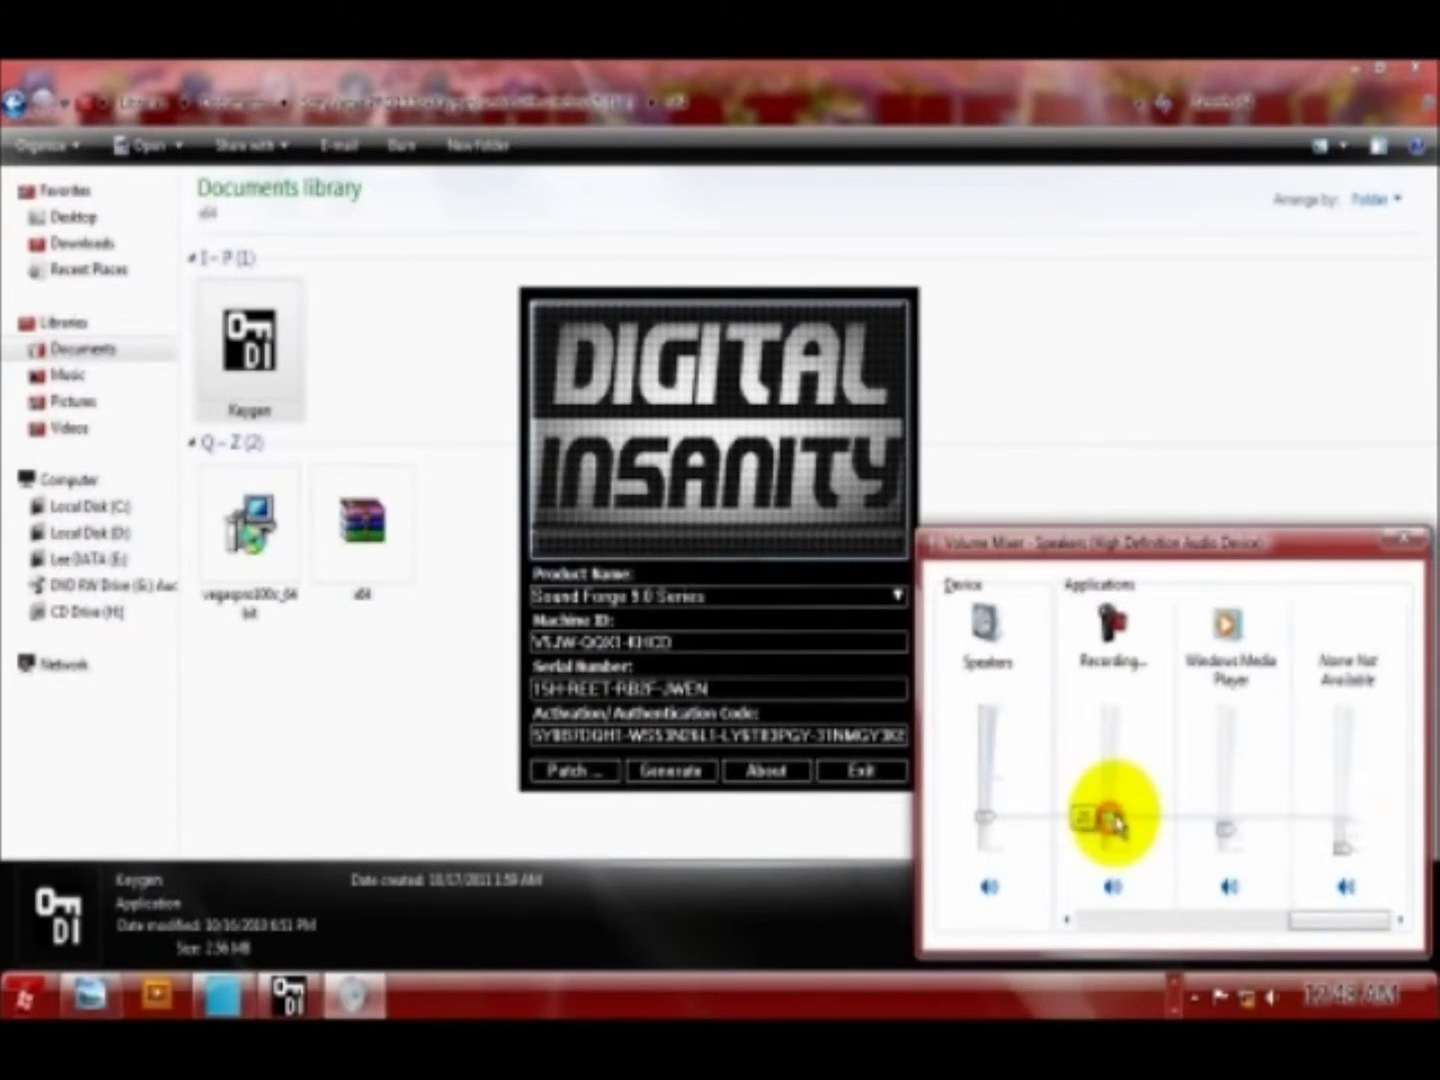
left_click(1401, 537)
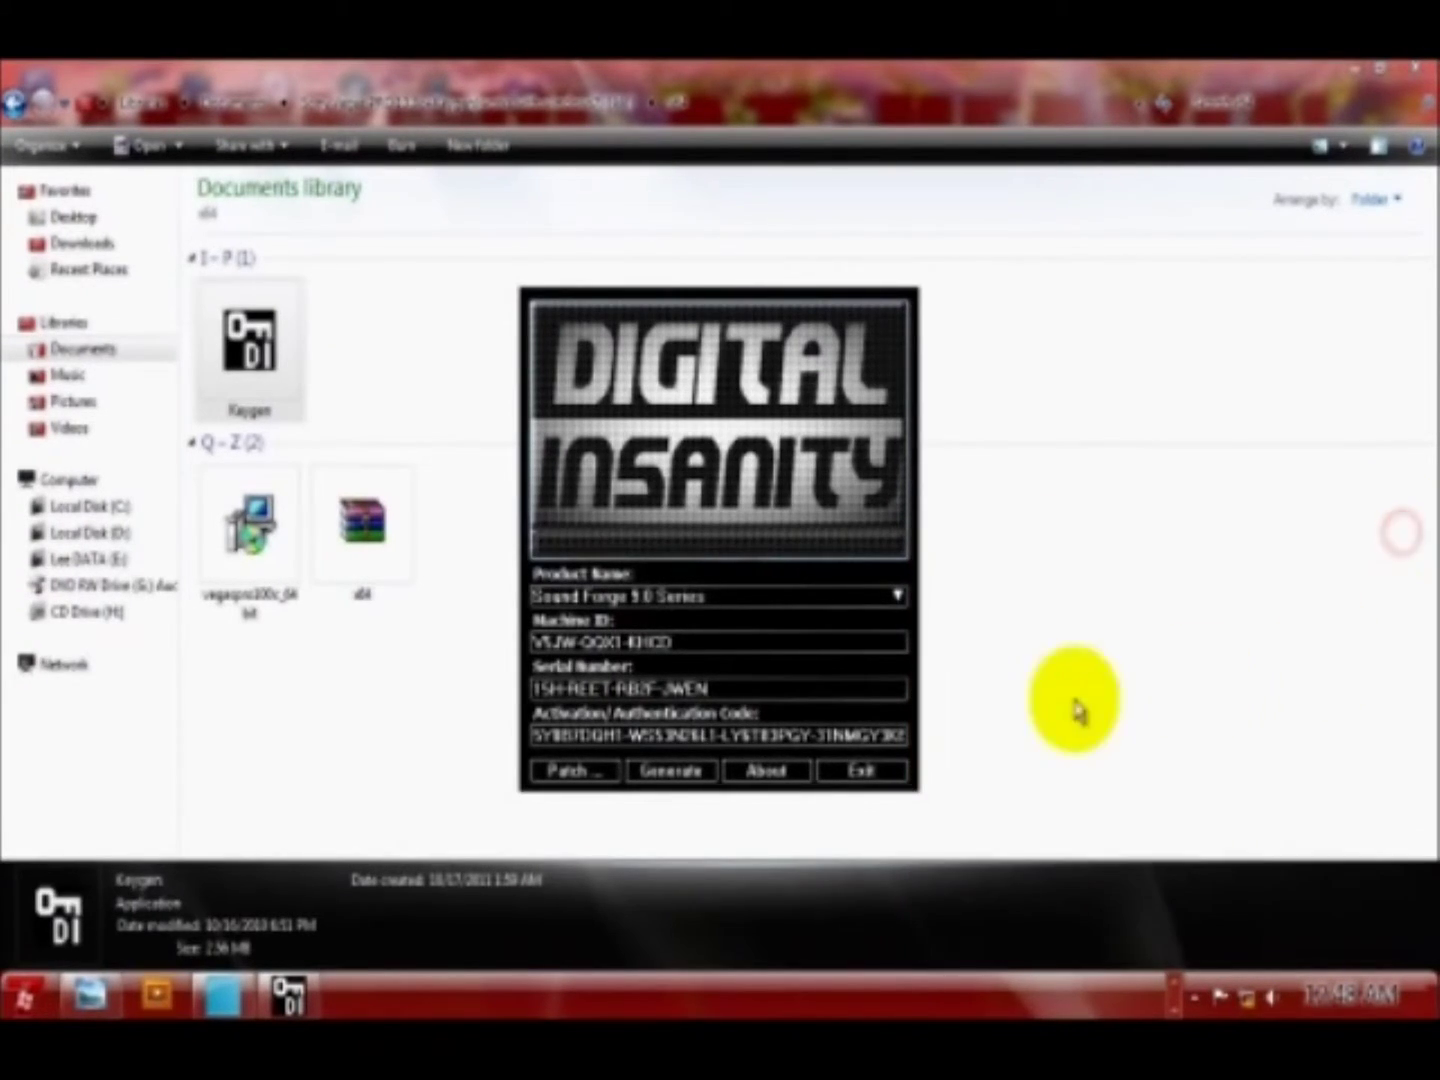
Choose Vegas Pro 10.0 (32 and 64 bit) Series as the product and copy the generated serial number
left_click(897, 599)
scroll(789, 707, "down", 3)
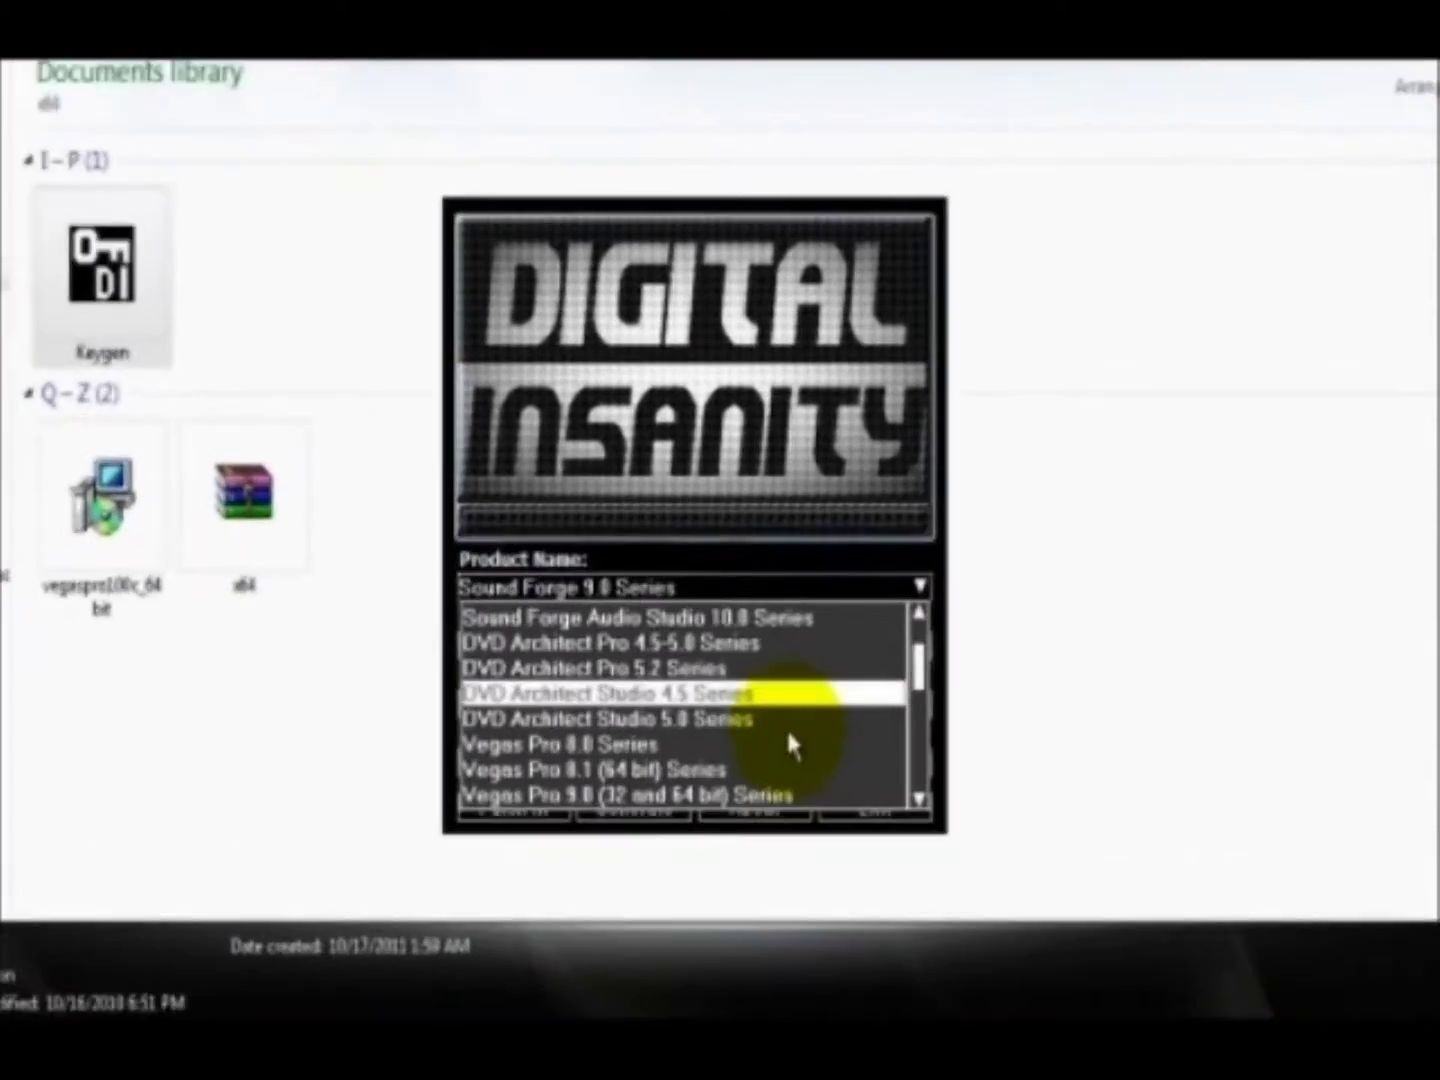
scroll(789, 745, "down", 3)
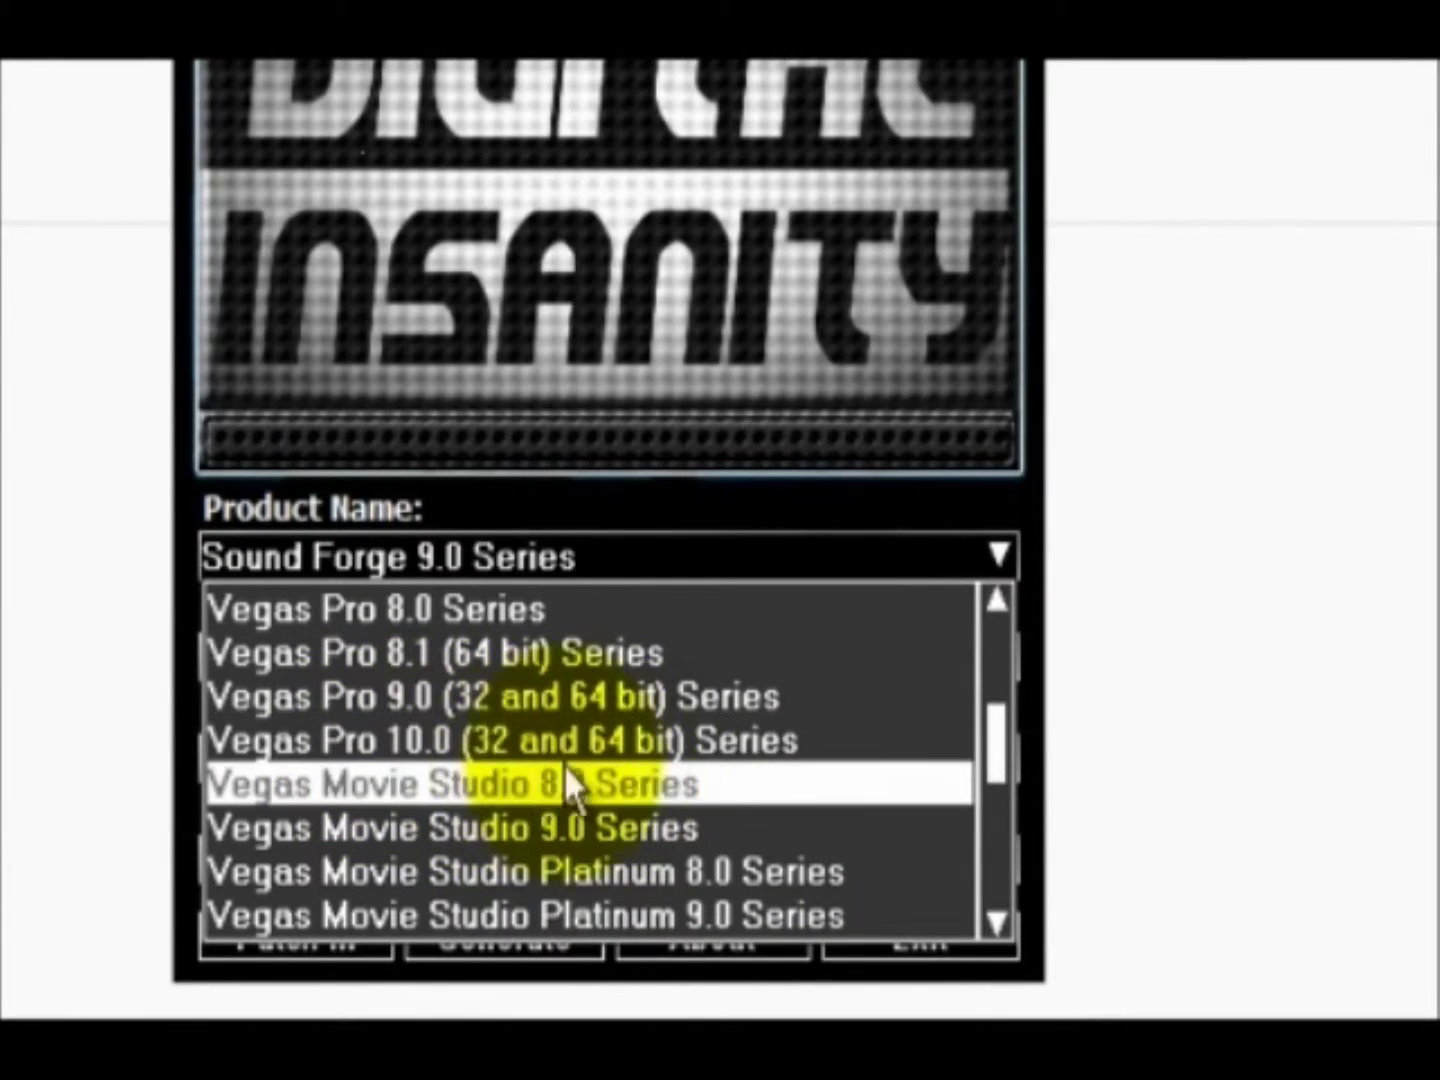
left_click(769, 745)
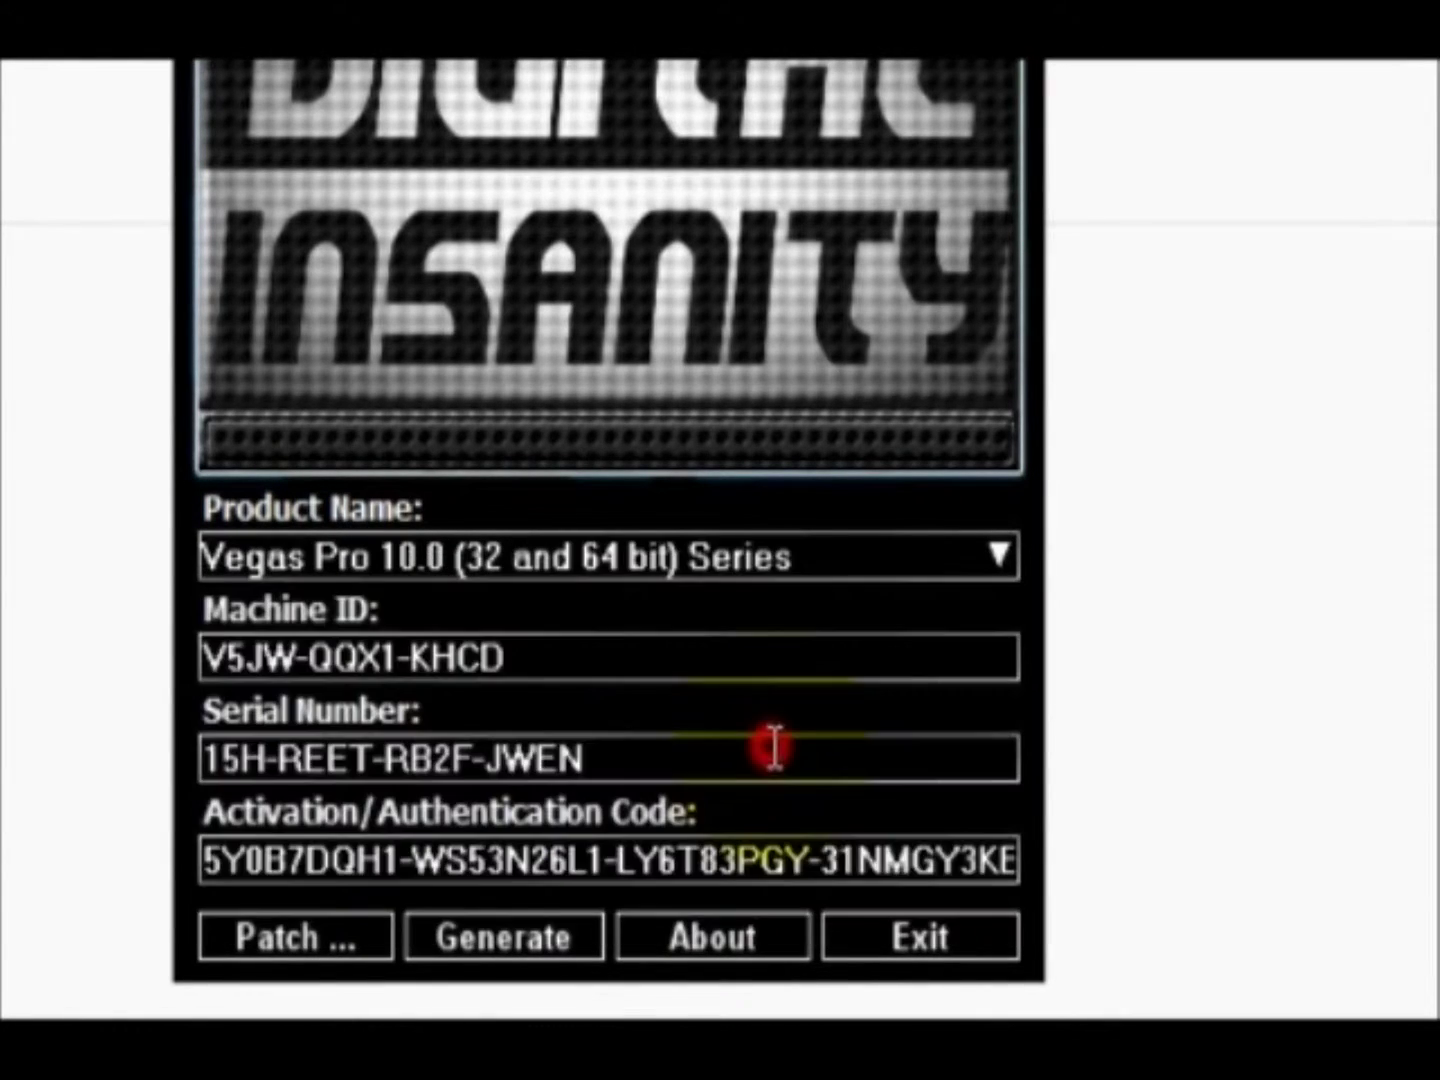
left_click_drag(576, 759, 167, 765)
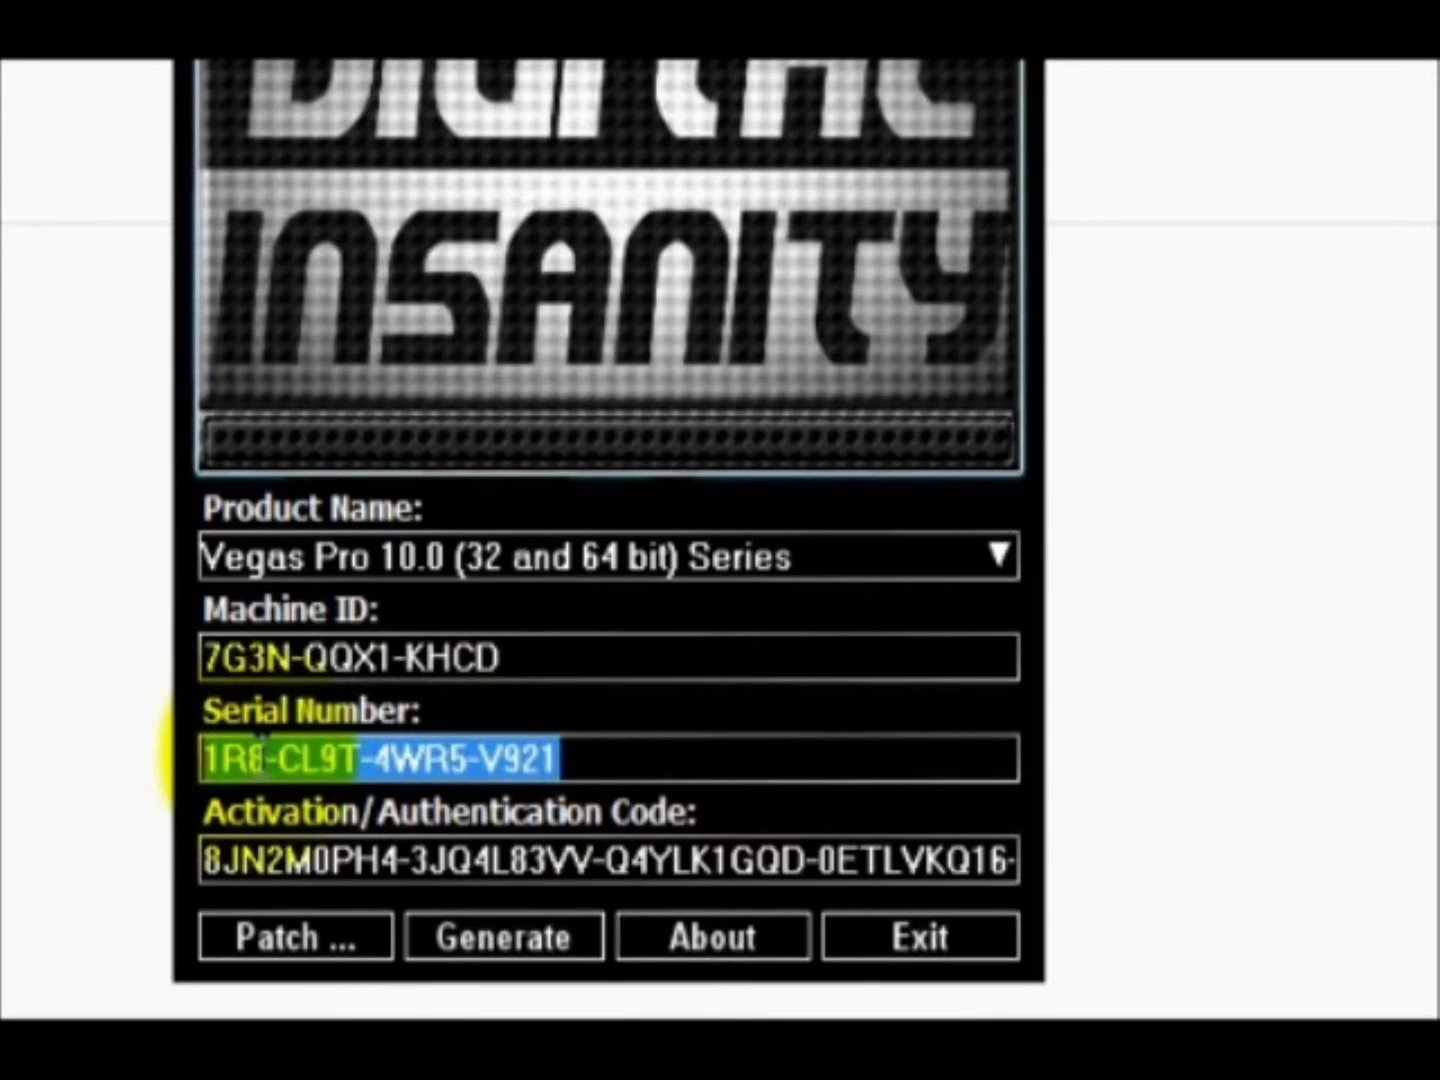
right_click(257, 752)
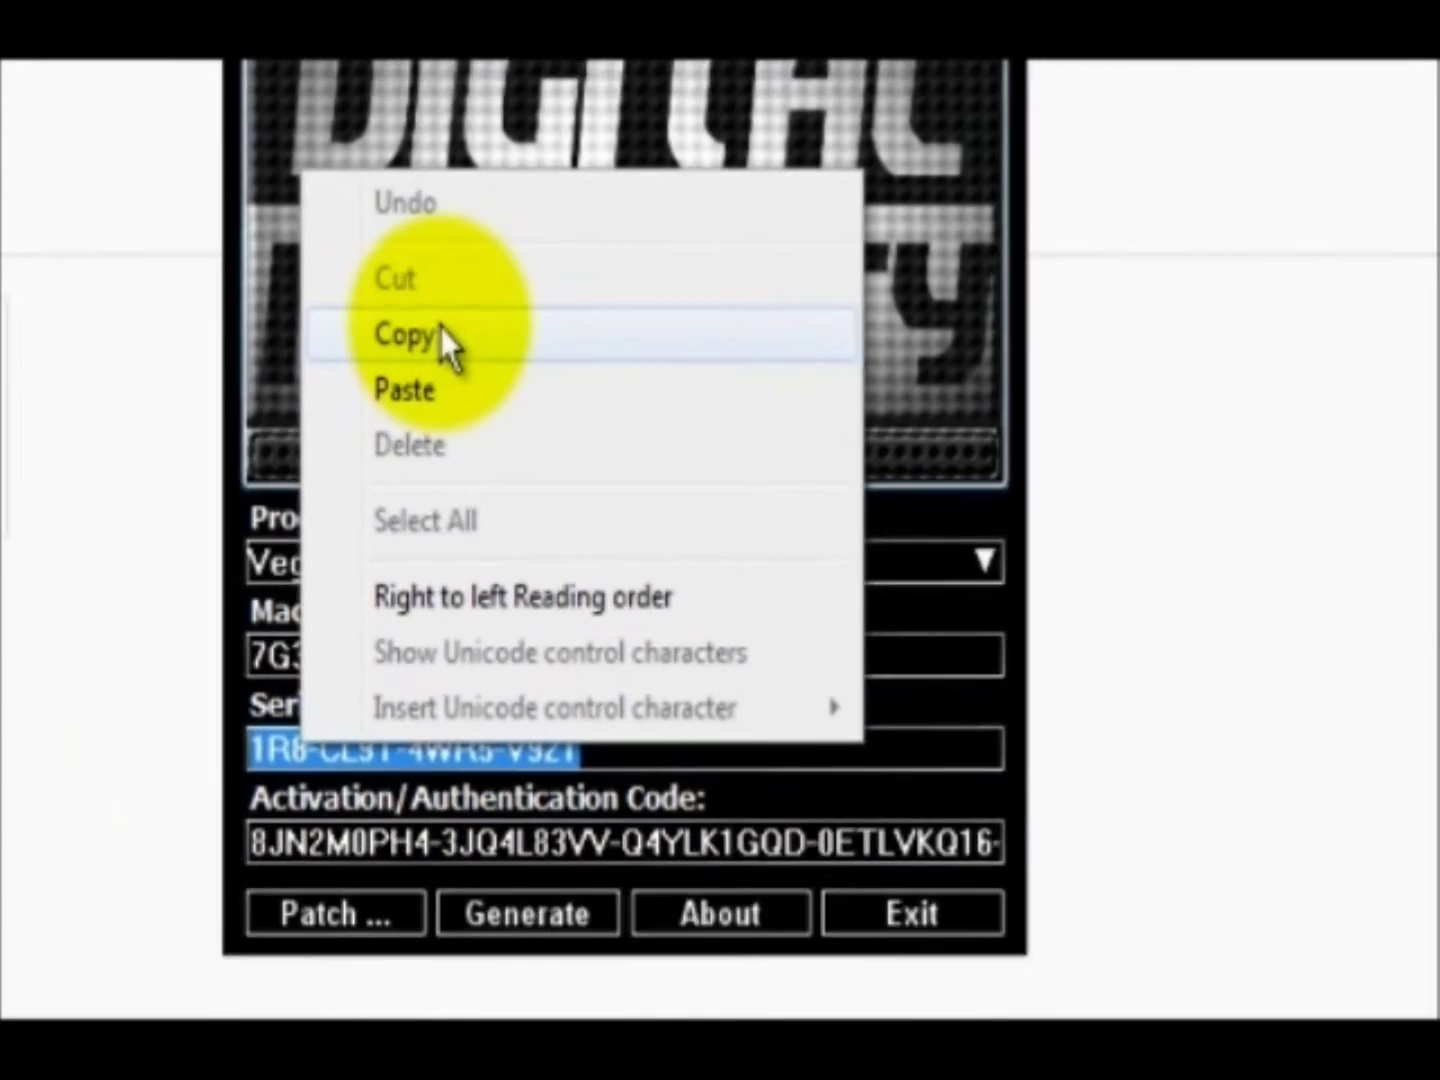
left_click(440, 333)
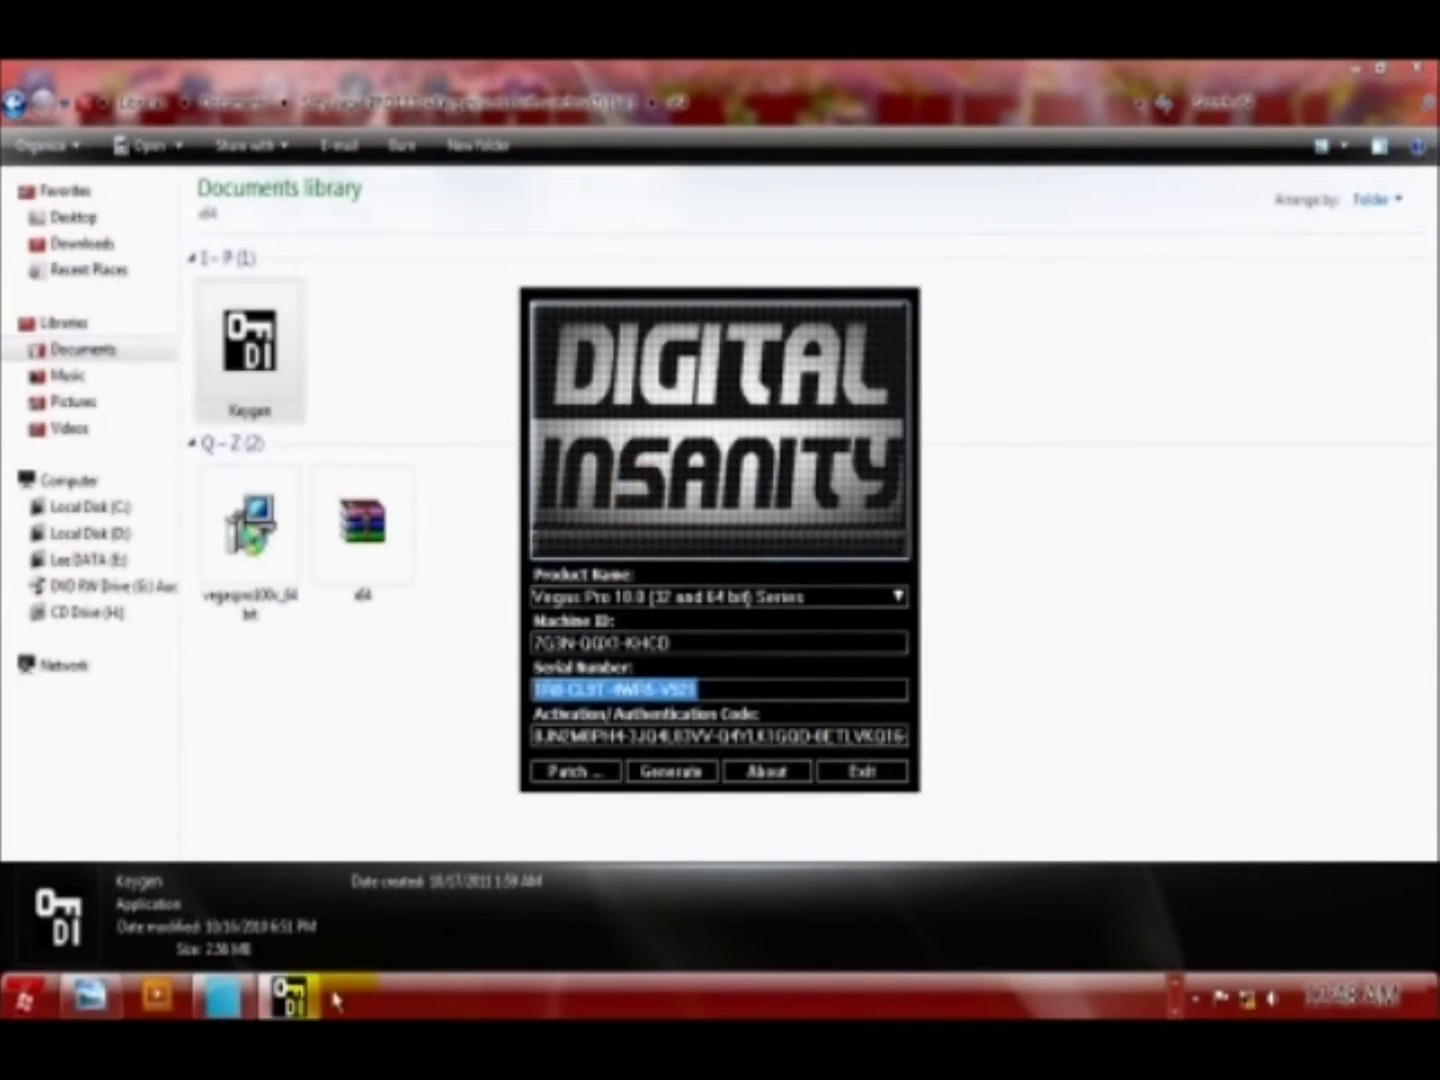
Paste the copied serial number into the Vegas Pro 10.0 registration window's serial number field and continue
left_click(240, 997)
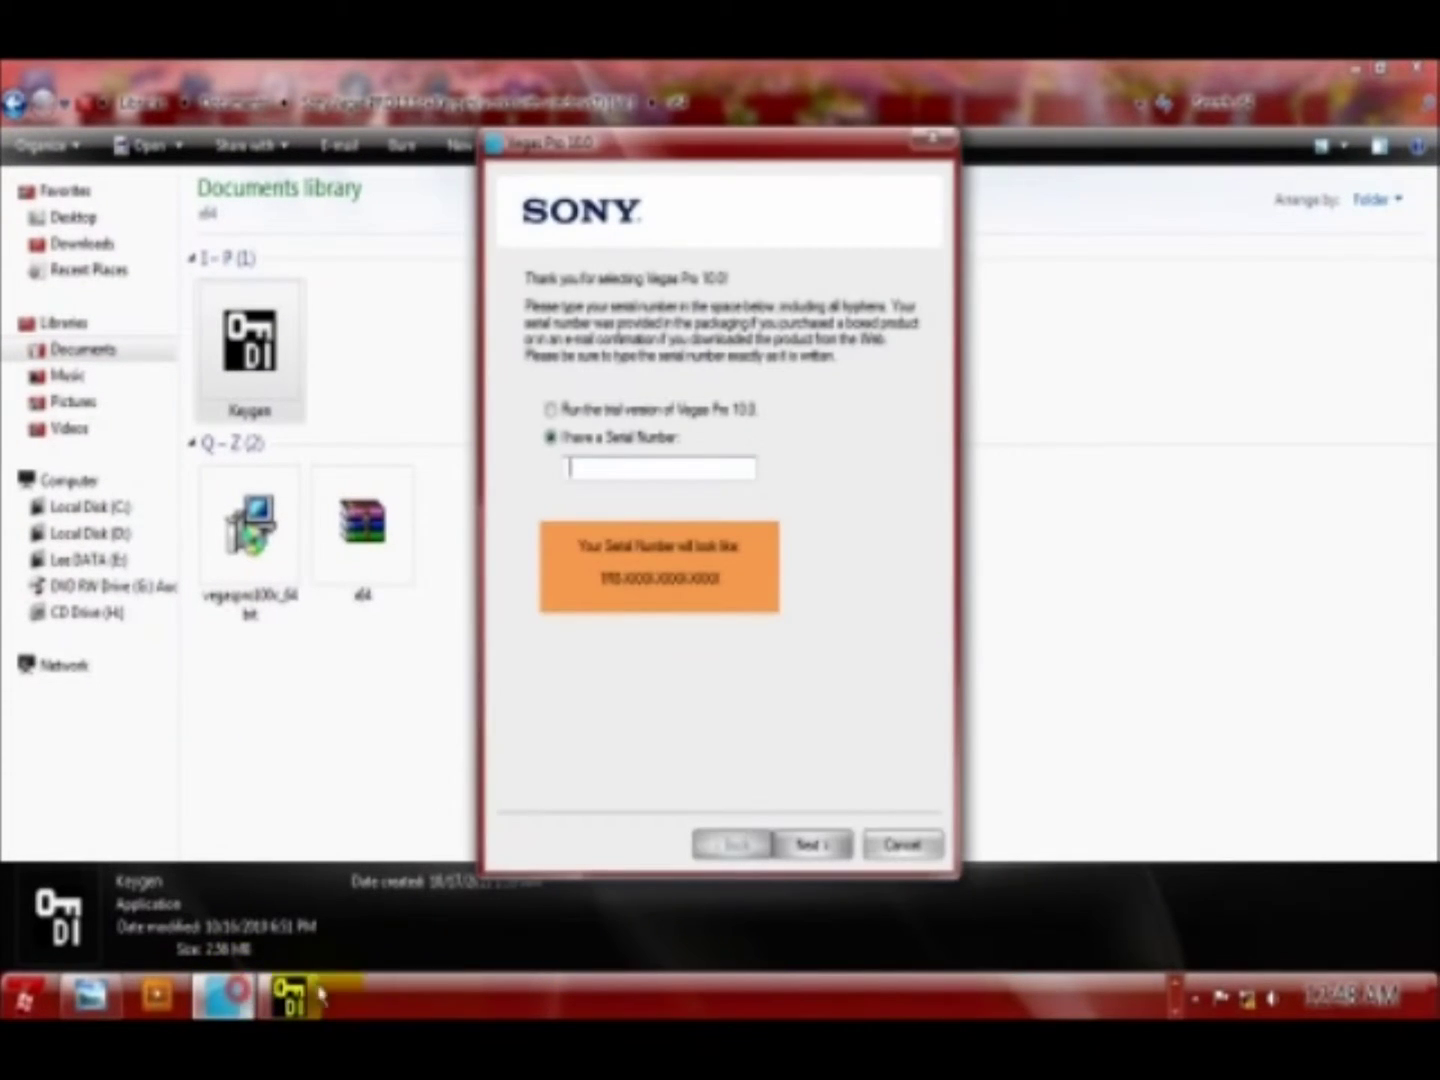
right_click(580, 475)
left_click(611, 575)
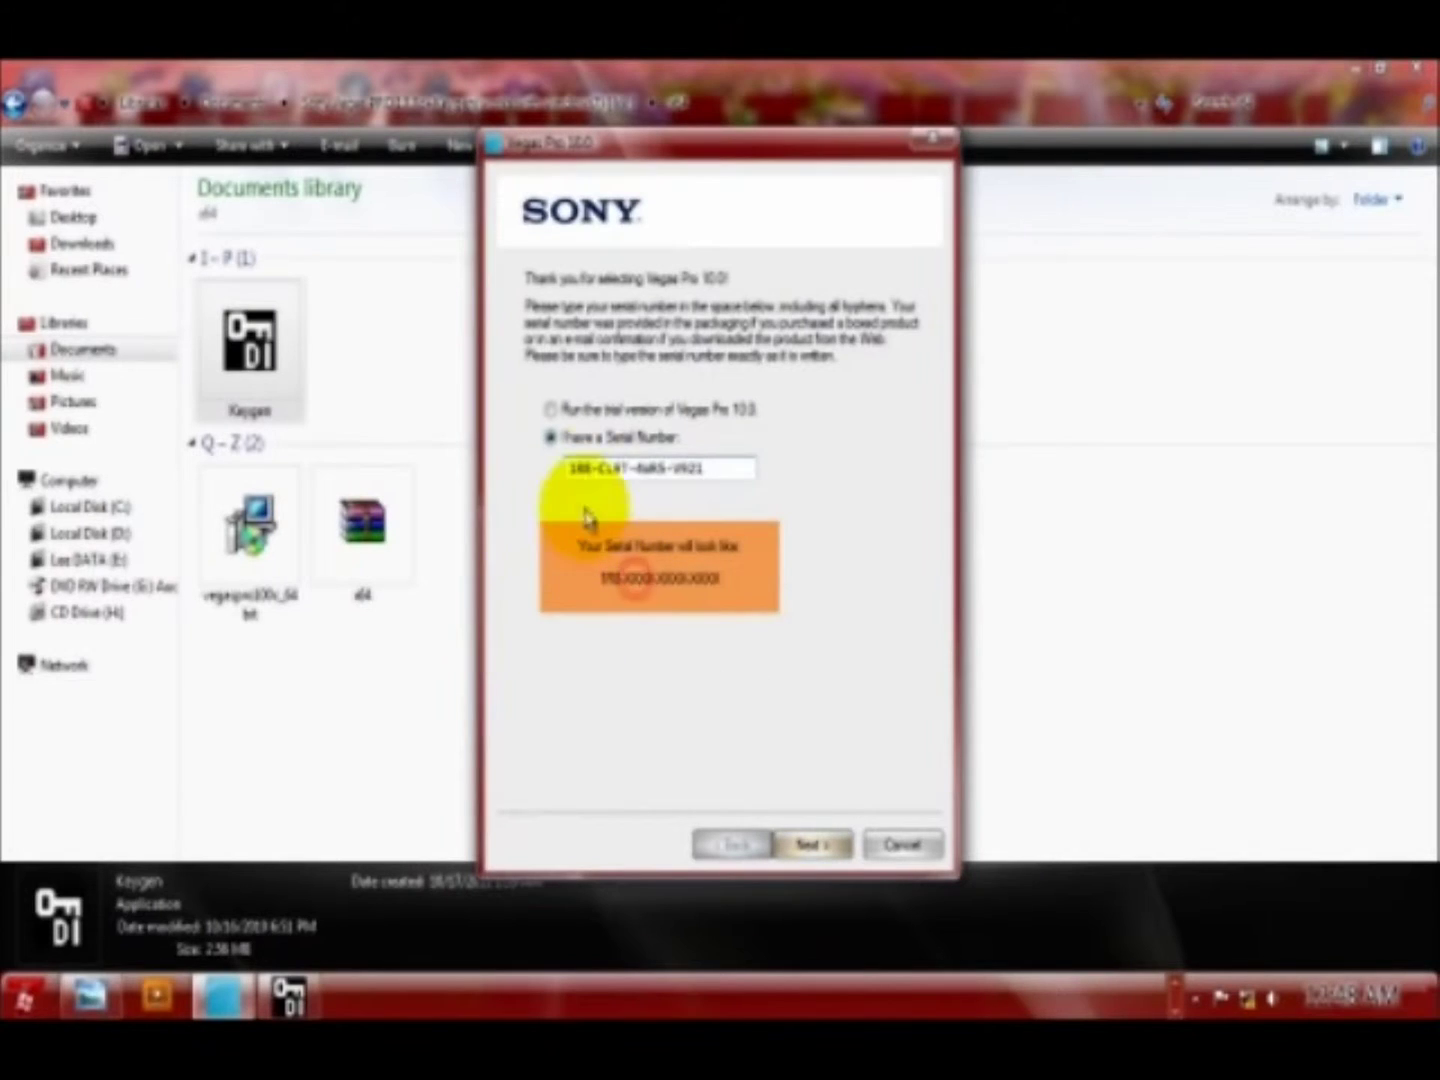
left_click(818, 843)
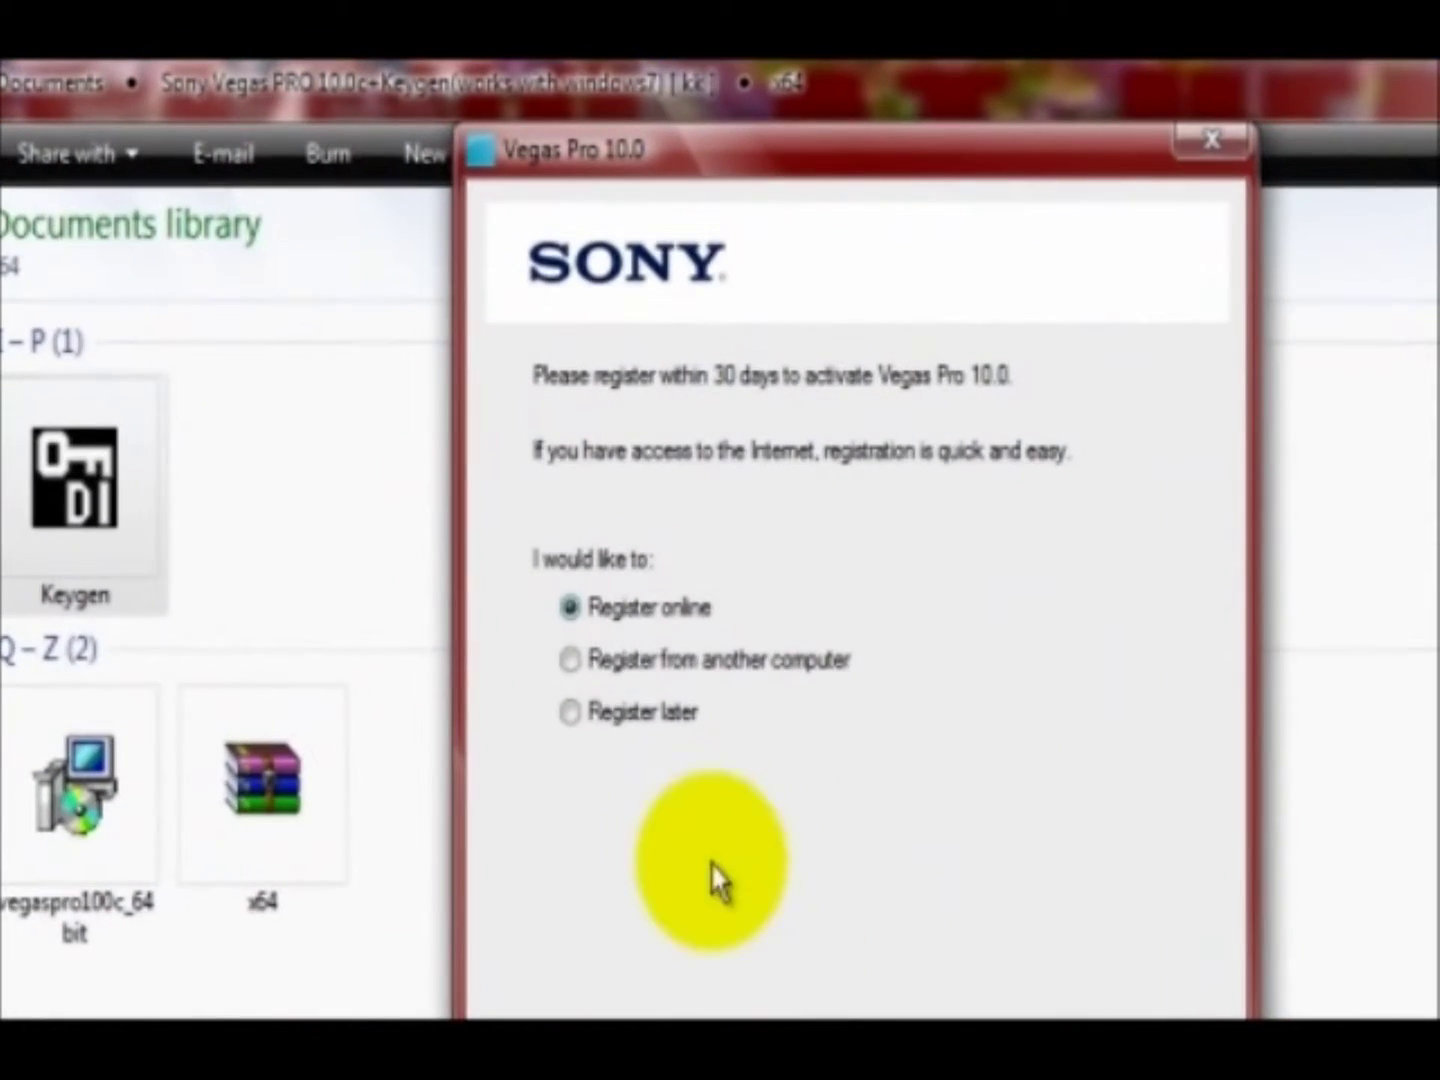
Select Register from another computer and proceed to the registration information form
left_click(571, 711)
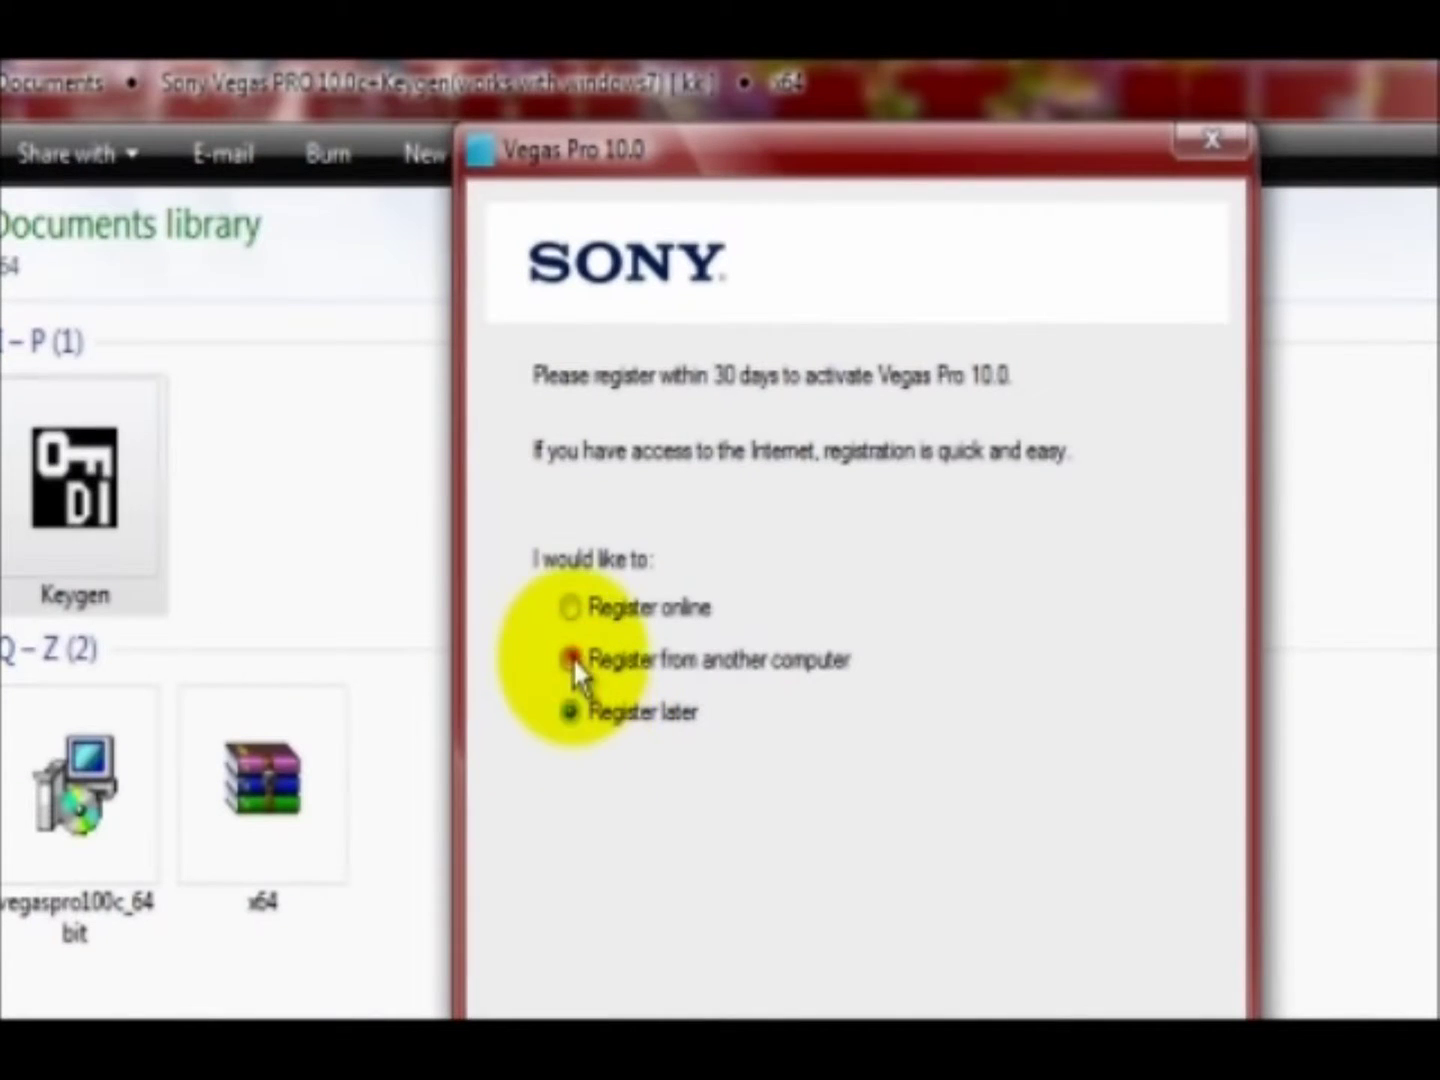
left_click(572, 660)
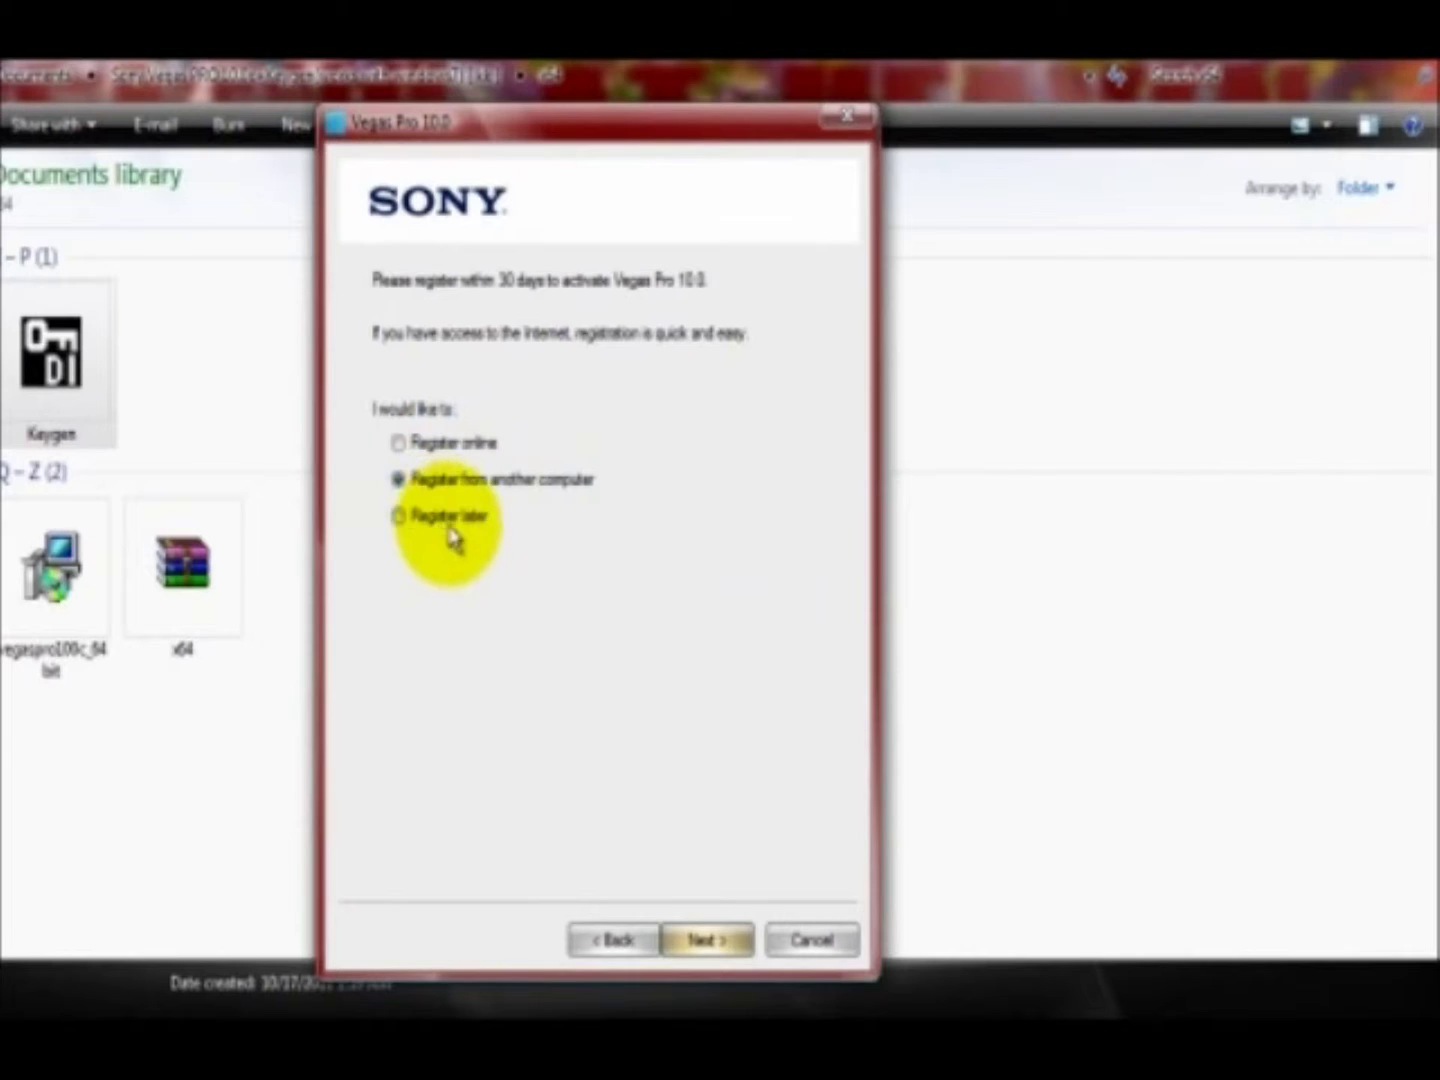
left_click(709, 940)
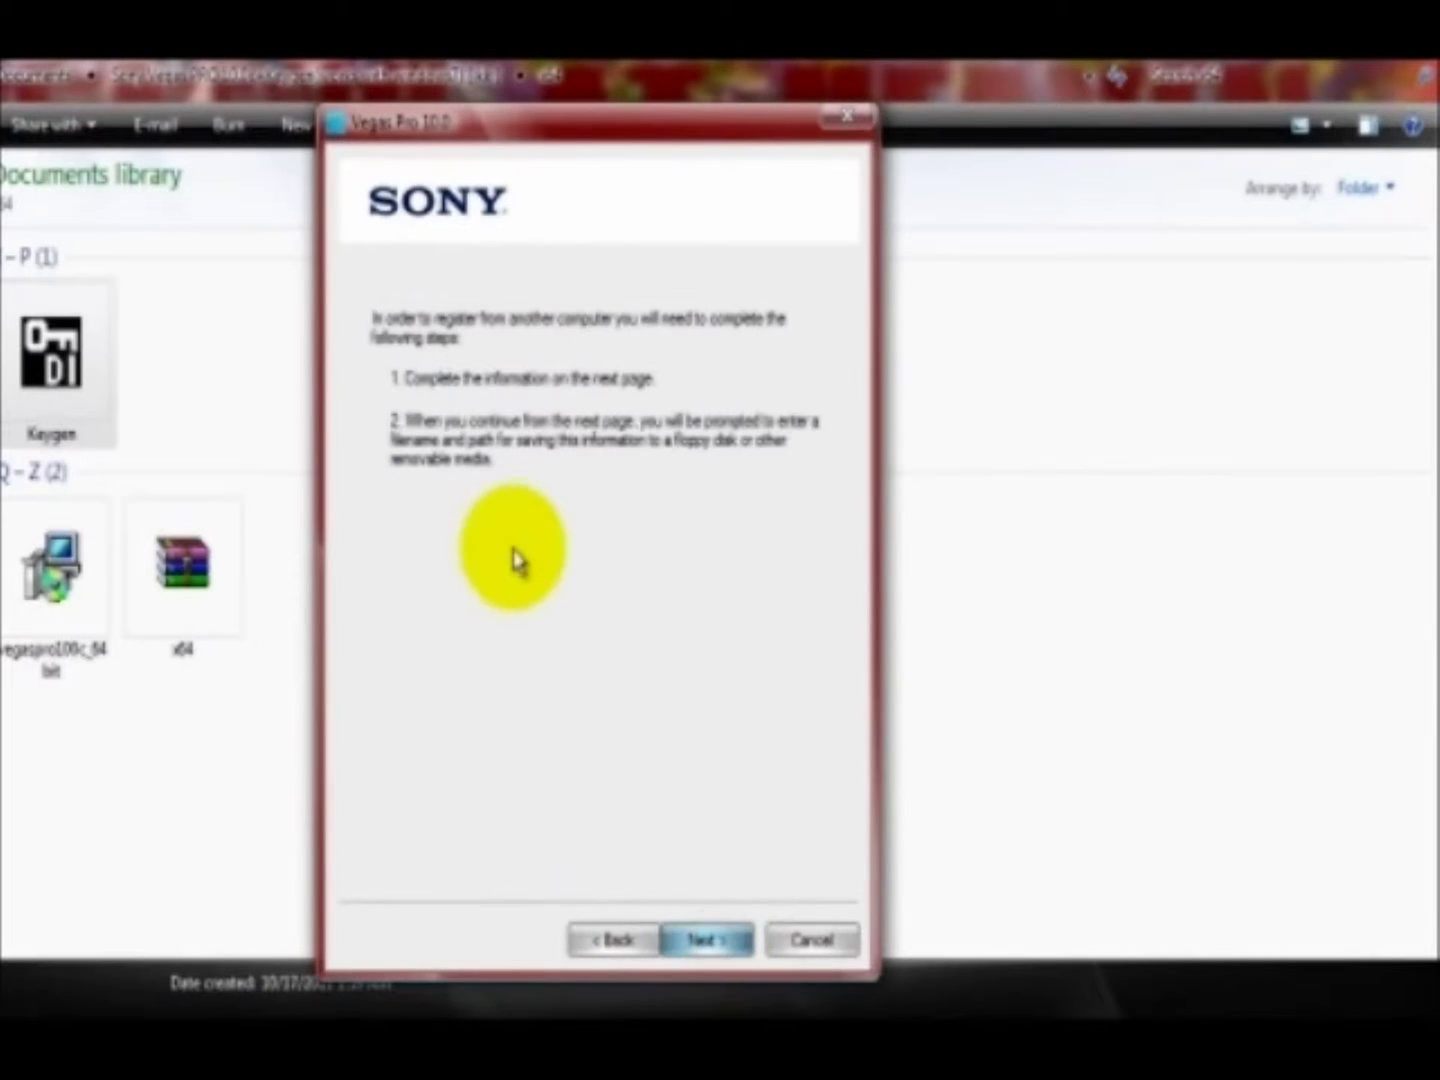
left_click(666, 941)
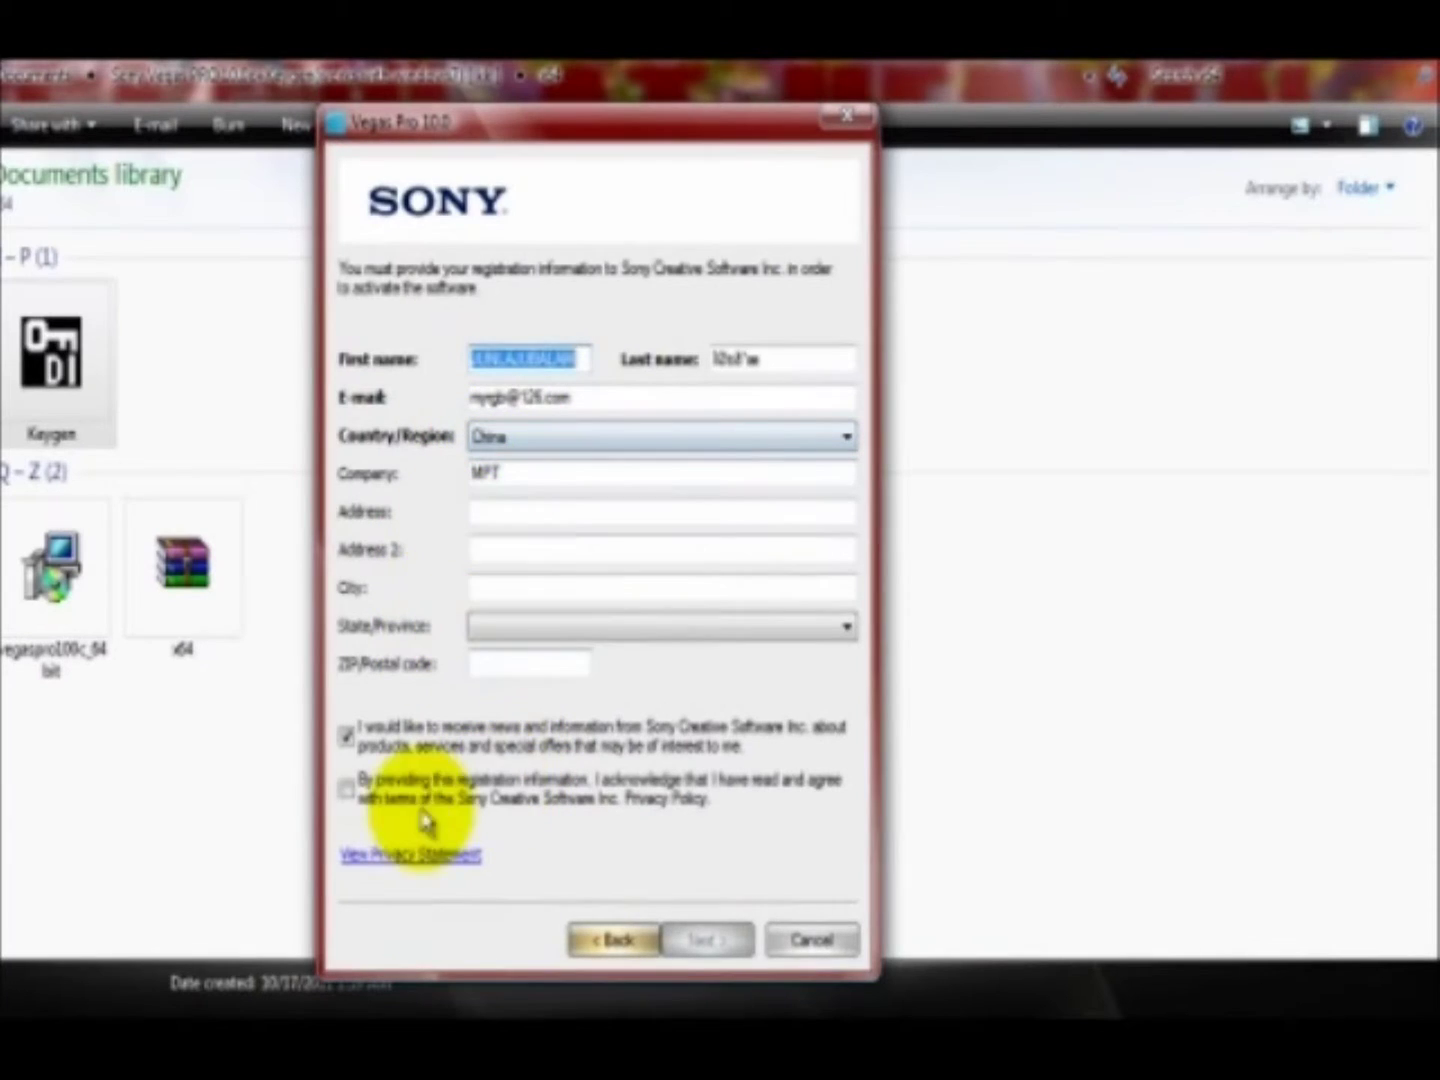
Accept the privacy policy terms and save the registration file as Register Vegas Pro in My Documents, replacing the existing file
left_click(347, 792)
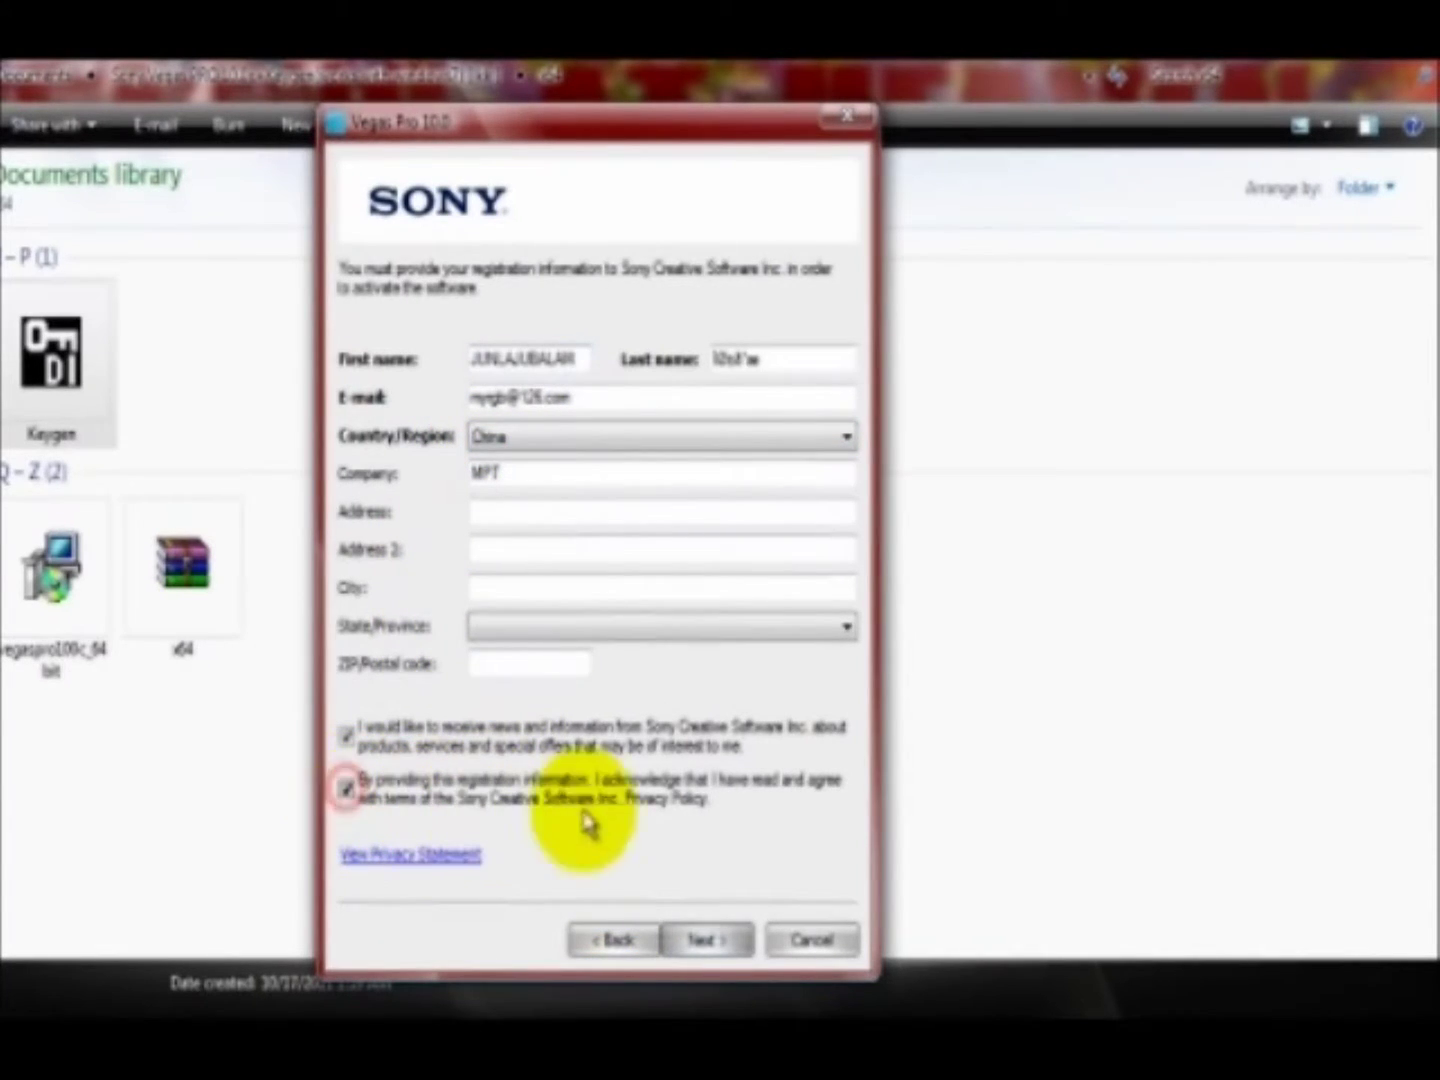
left_click(706, 935)
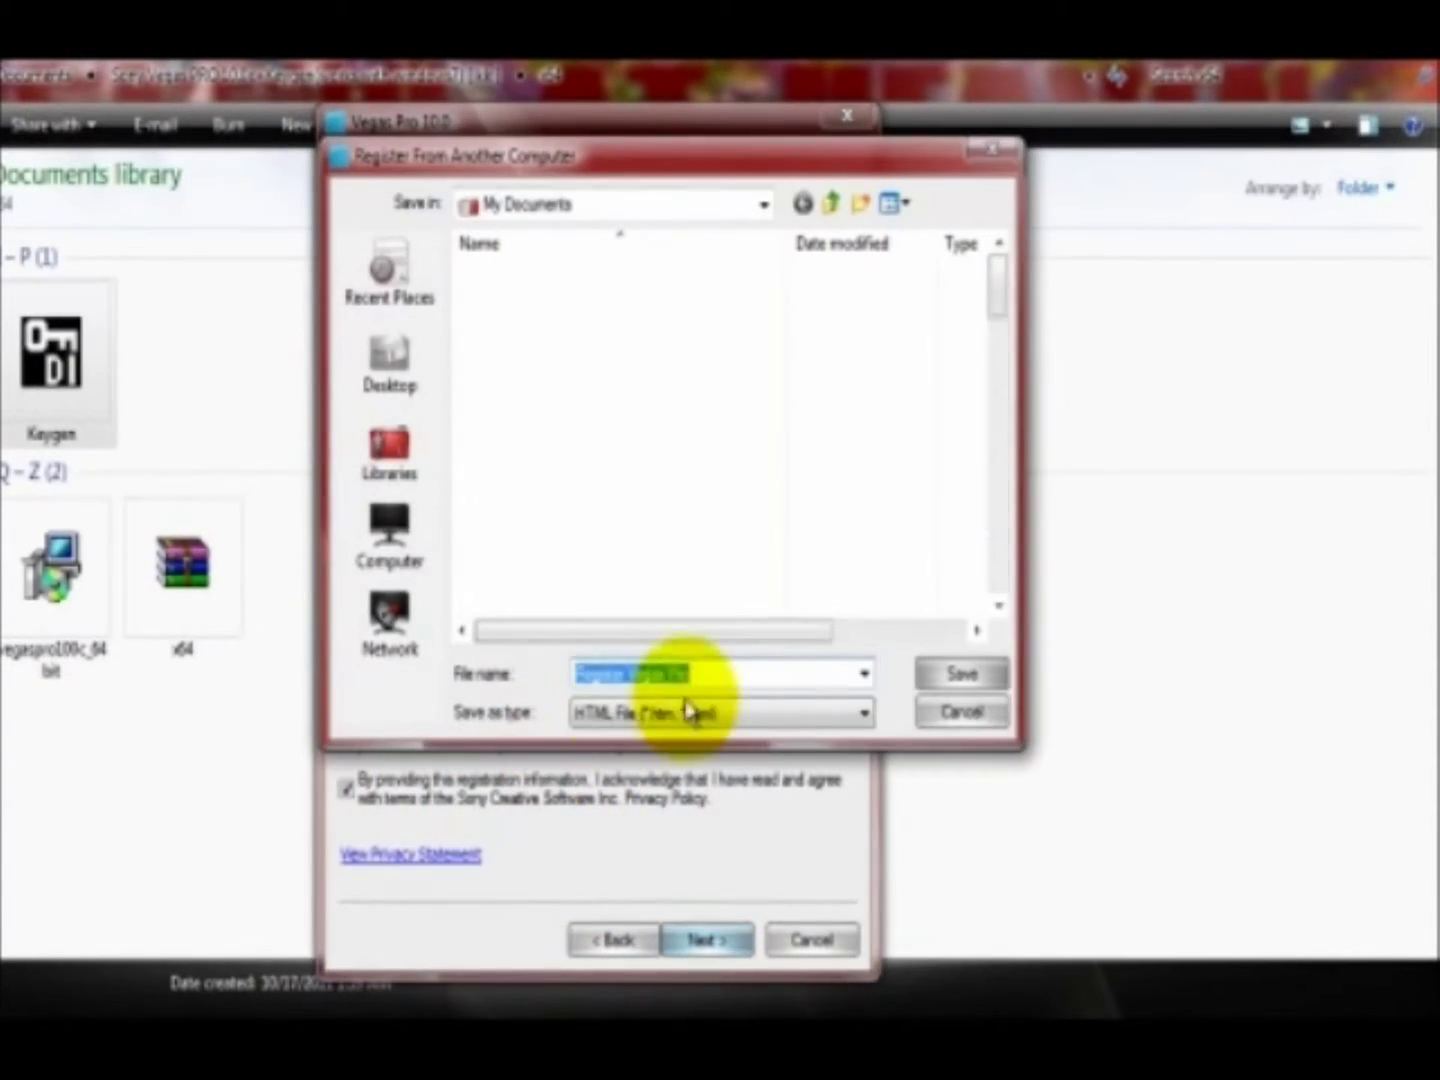
left_click(966, 679)
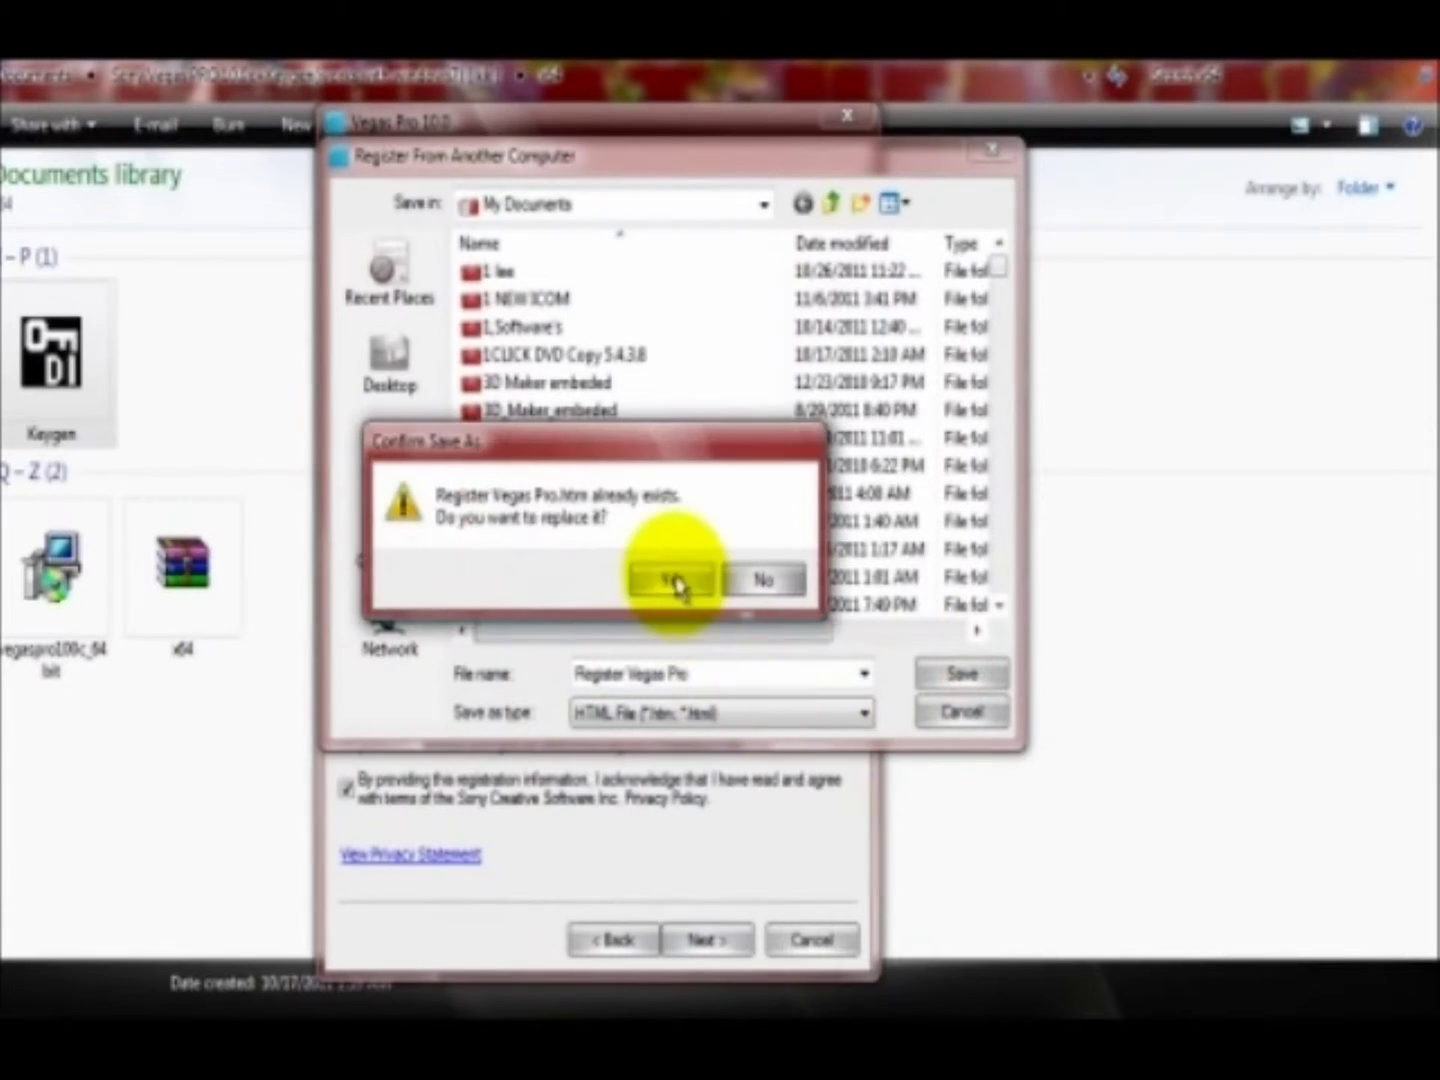
left_click(672, 580)
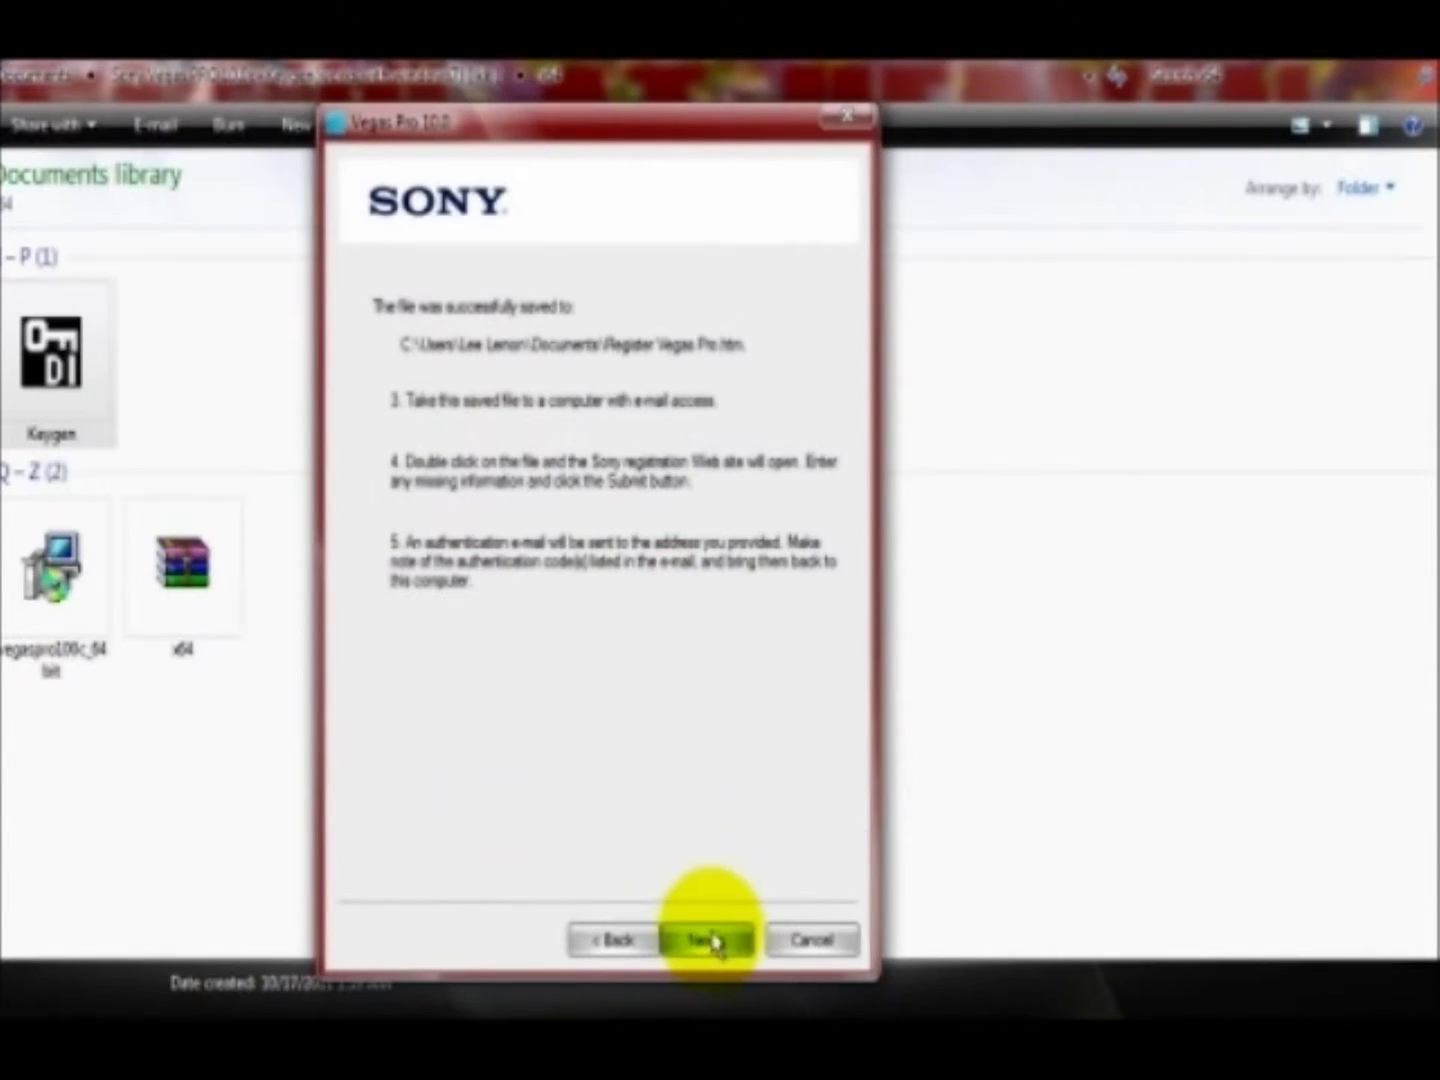
Exit the Vegas Pro 10.0 registration wizard and return to the folder window behind the keygen
left_click(848, 128)
left_click(650, 540)
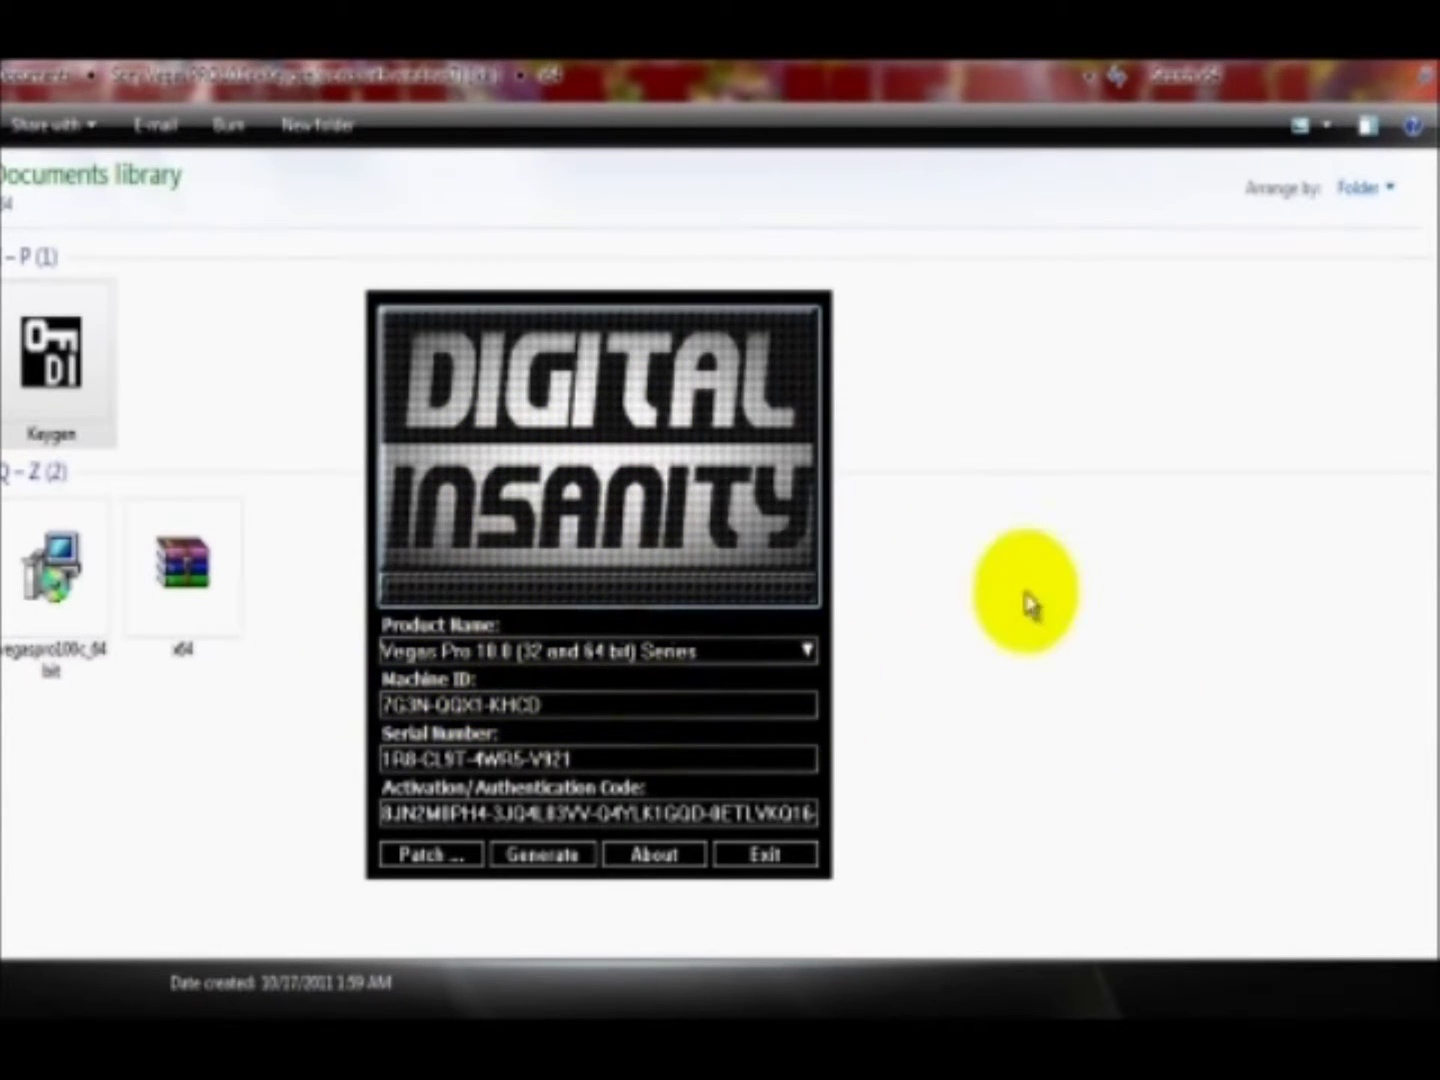
left_click(982, 356)
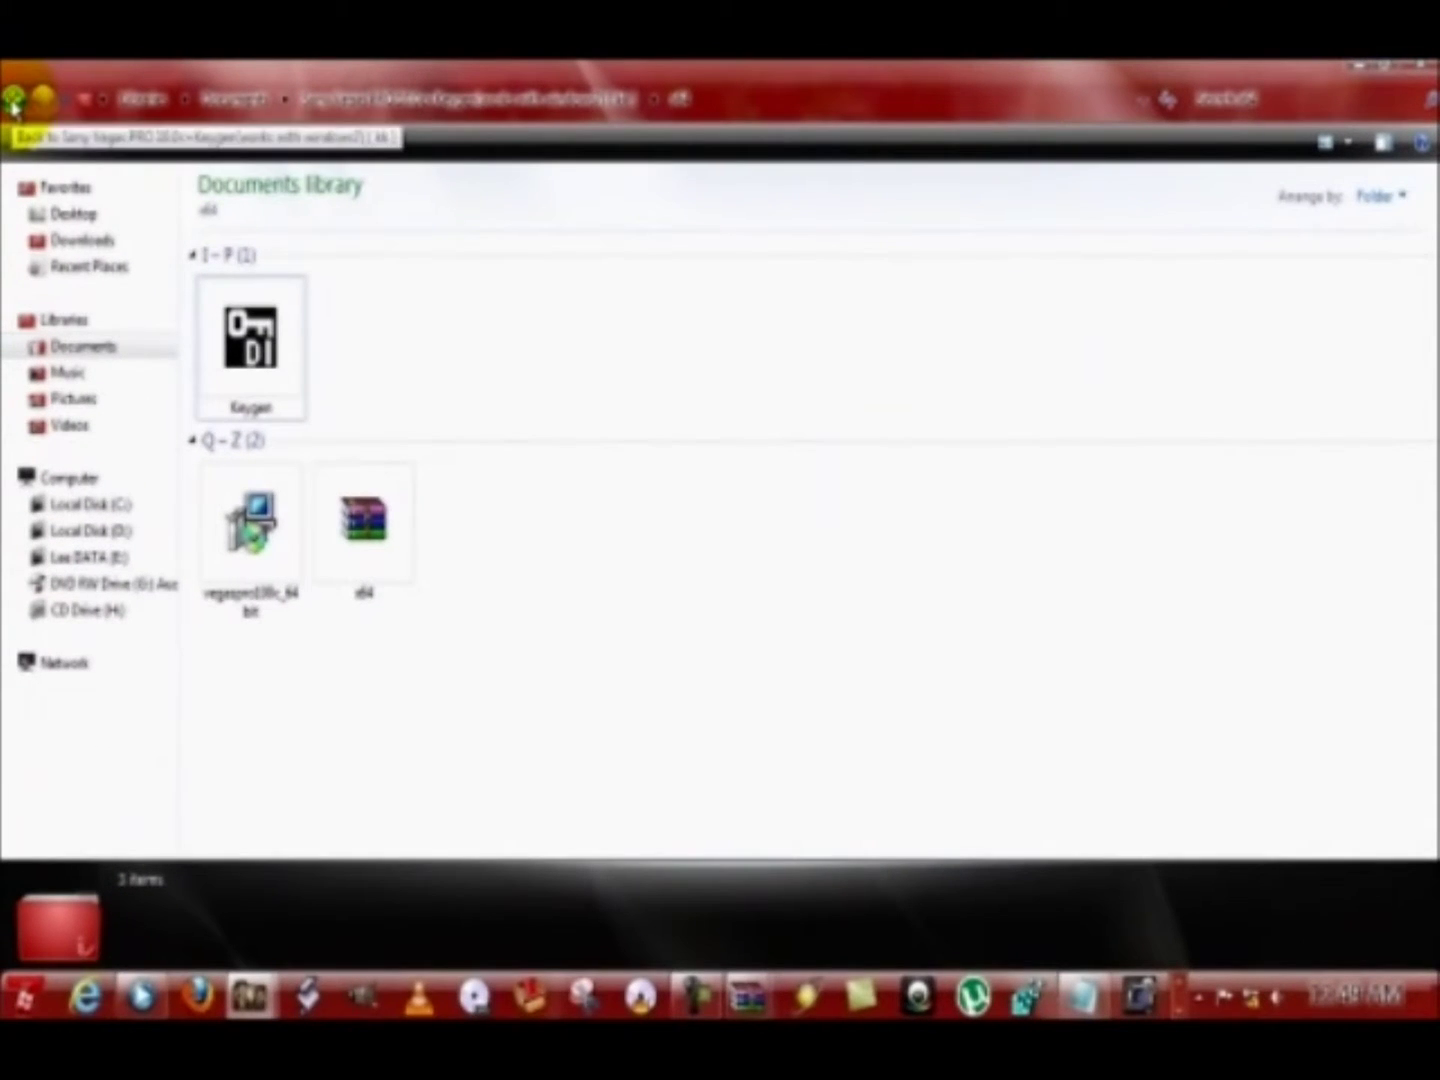
Bring up the Sony Vegas Pro 10.0c [x64] folder in a maximized window and open its [Crack] folder
left_click(14, 101)
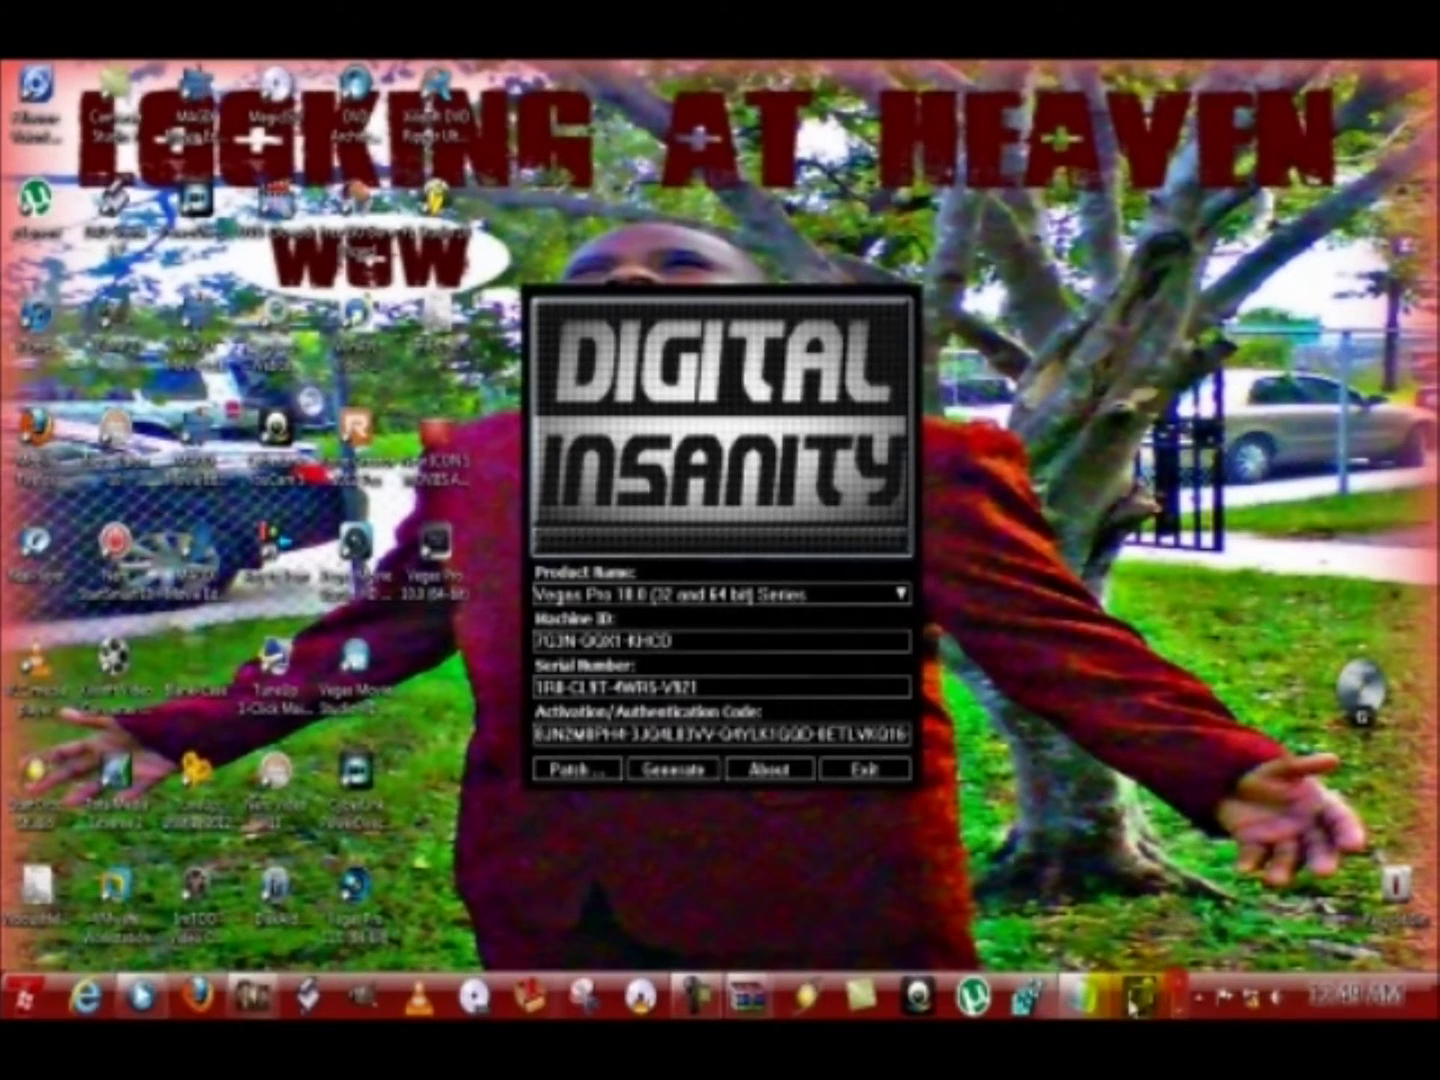
left_click(253, 996)
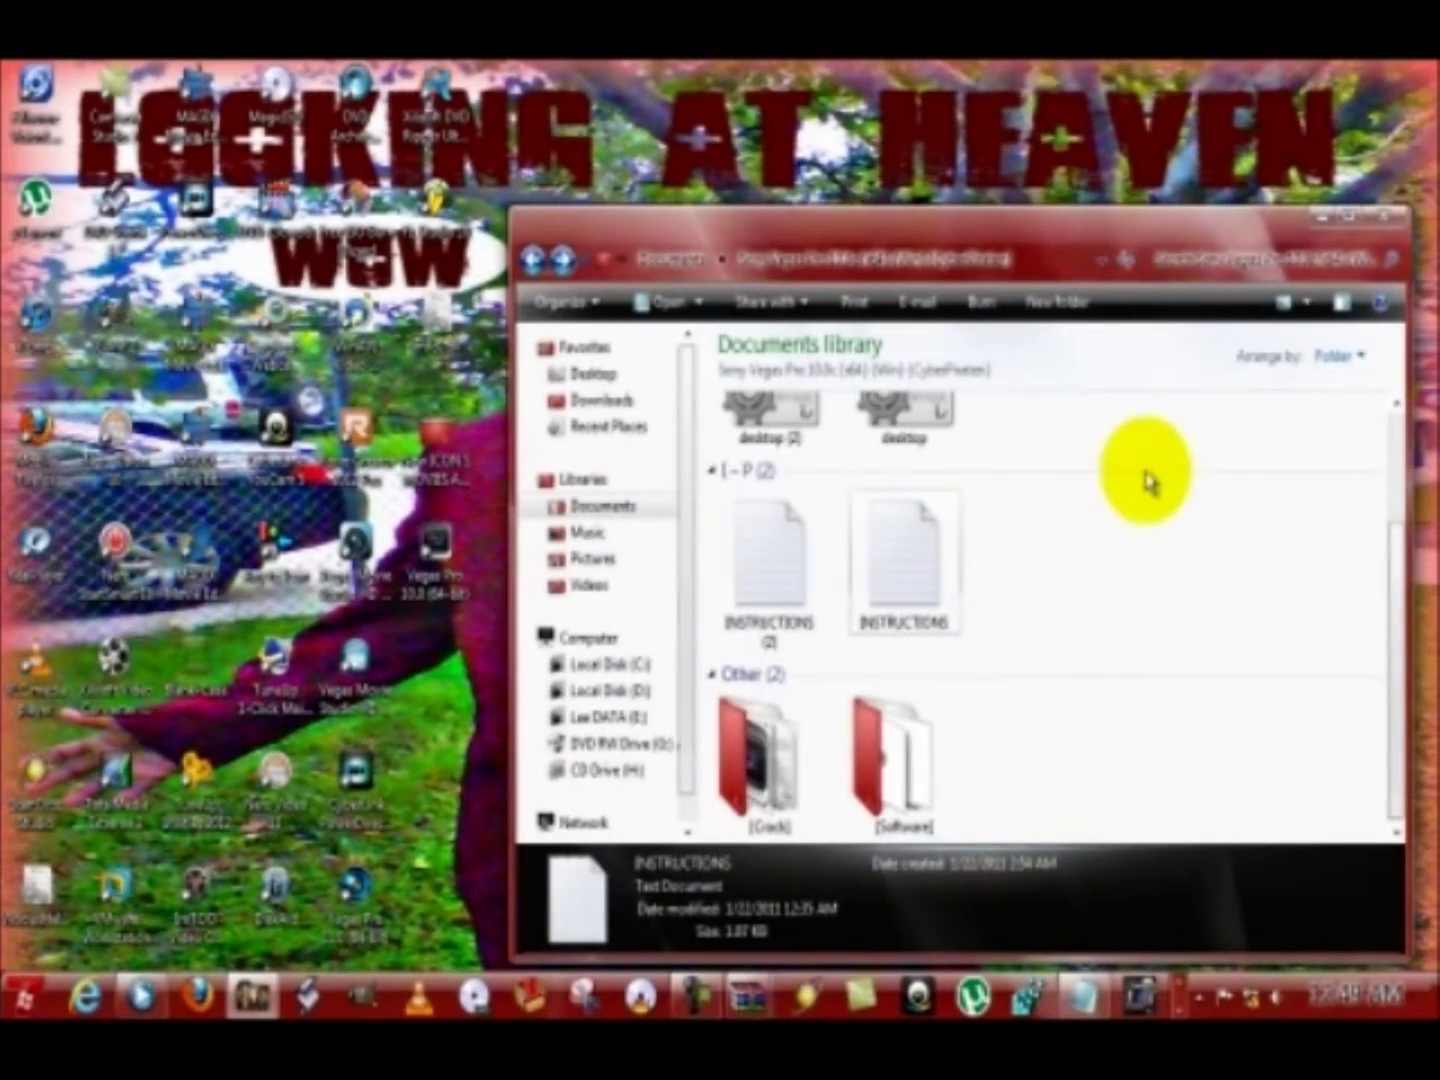
left_click(1338, 232)
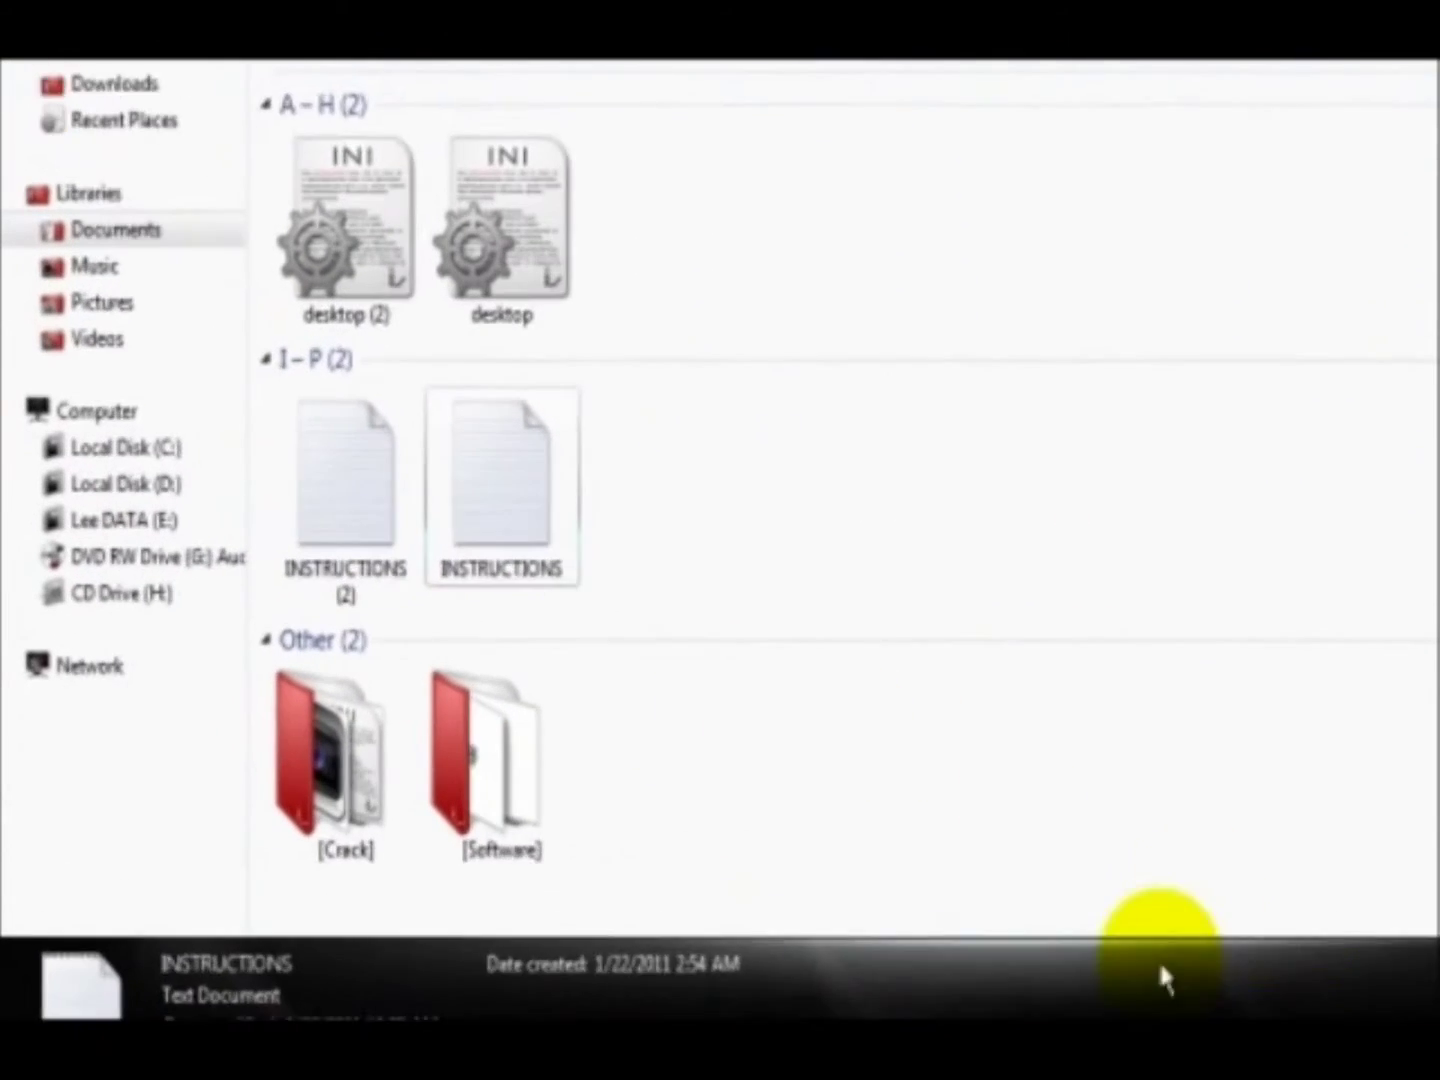
double_click(451, 823)
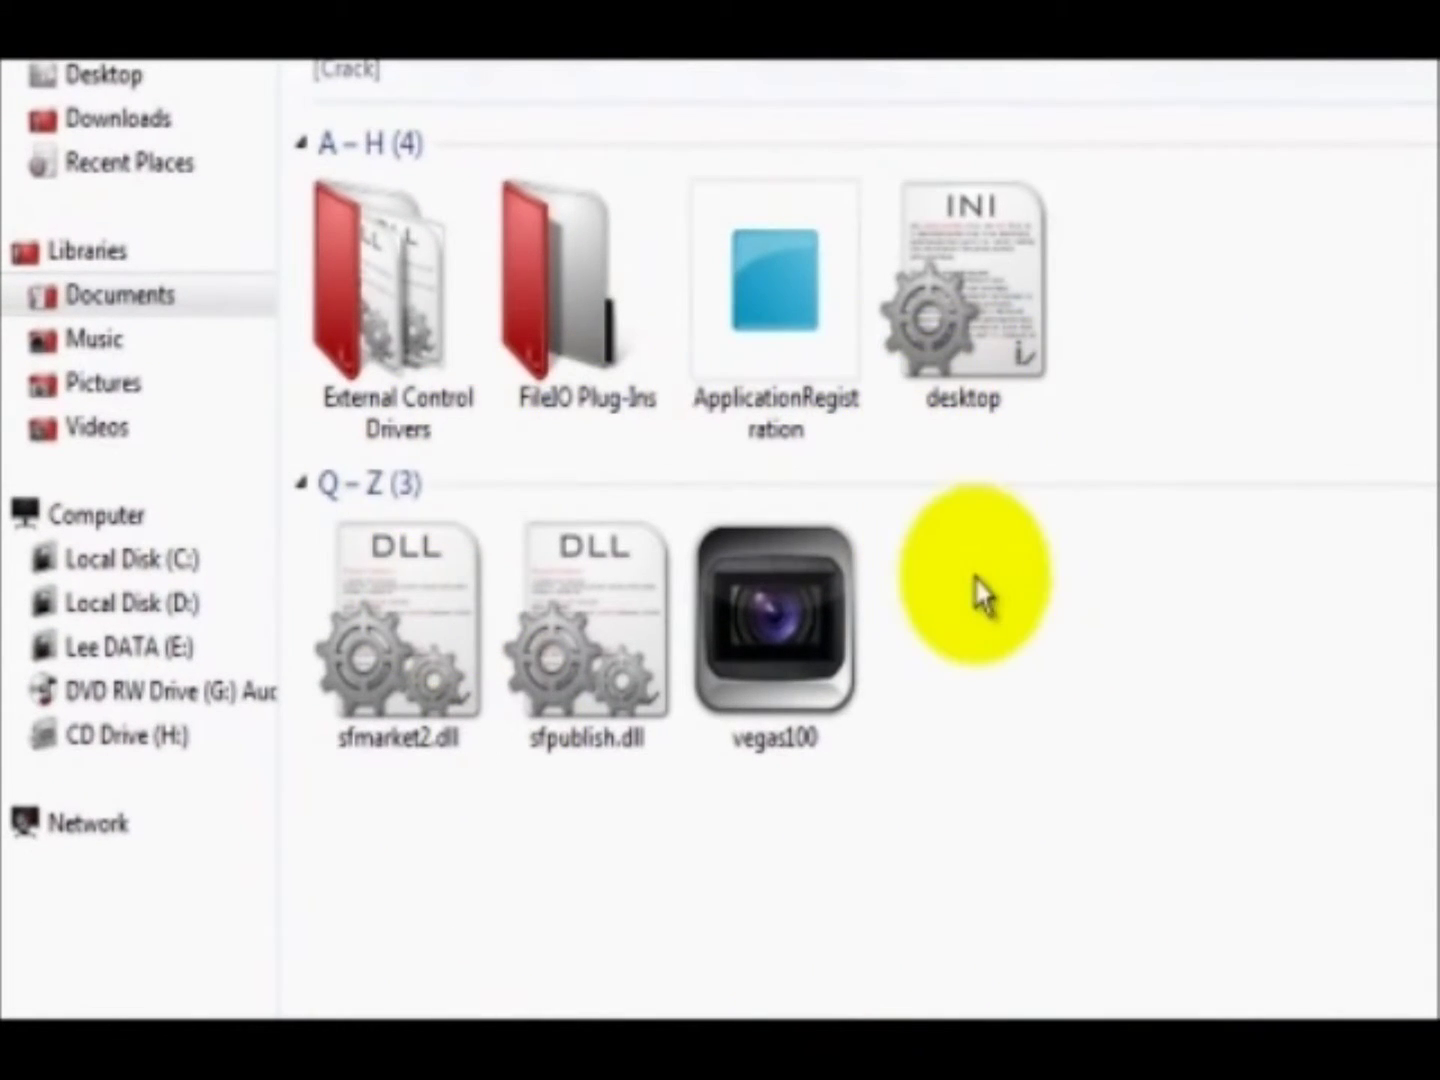
Copy every item in the [Crack] folder except the desktop file, then clear the selection
mouse_move(368, 815)
left_mouse_down()
mouse_move(650, 818)
mouse_move(734, 735)
mouse_move(705, 606)
mouse_move(791, 370)
mouse_move(804, 291)
mouse_move(770, 335)
left_mouse_up()
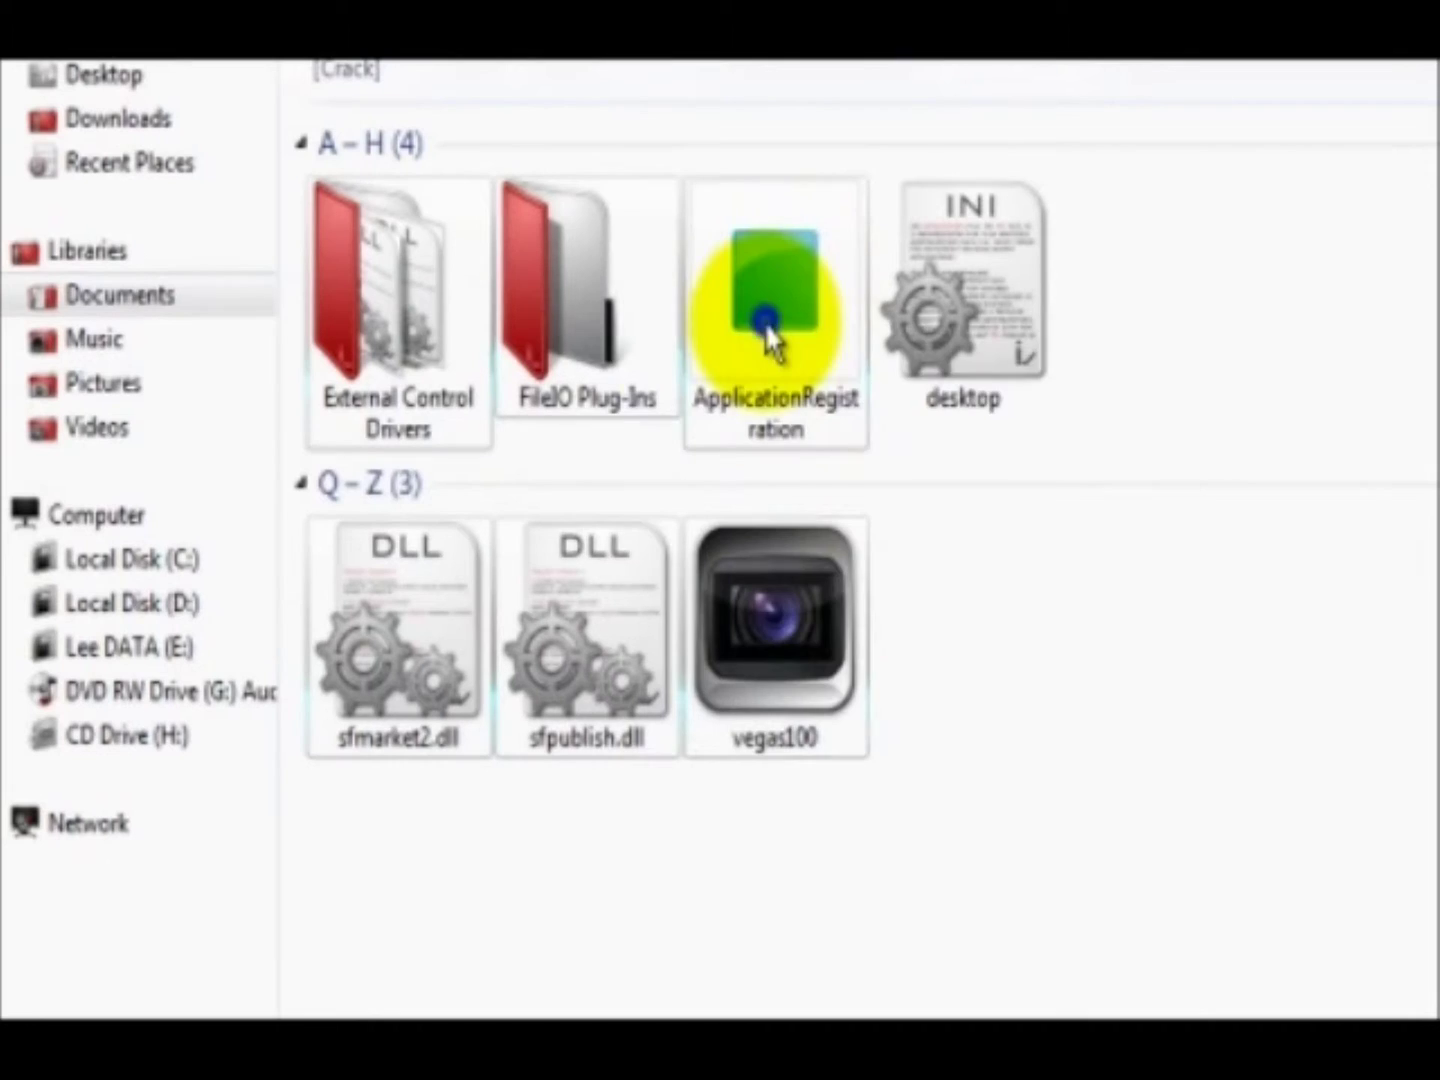
right_click(767, 325)
left_click(852, 904)
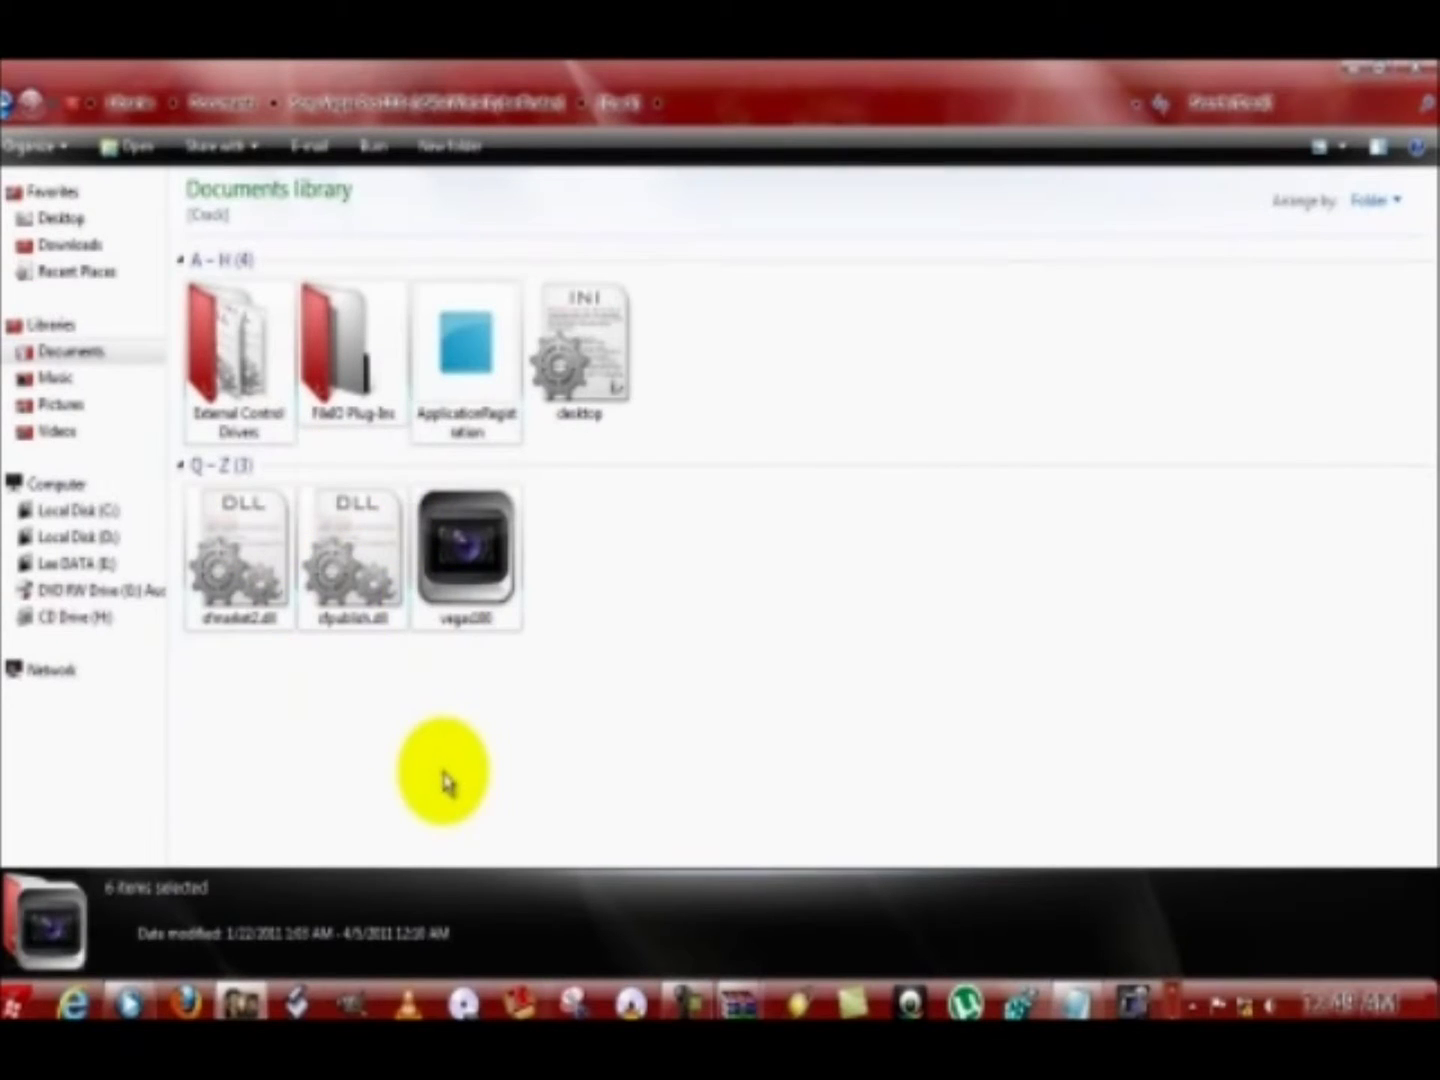
left_click(446, 783)
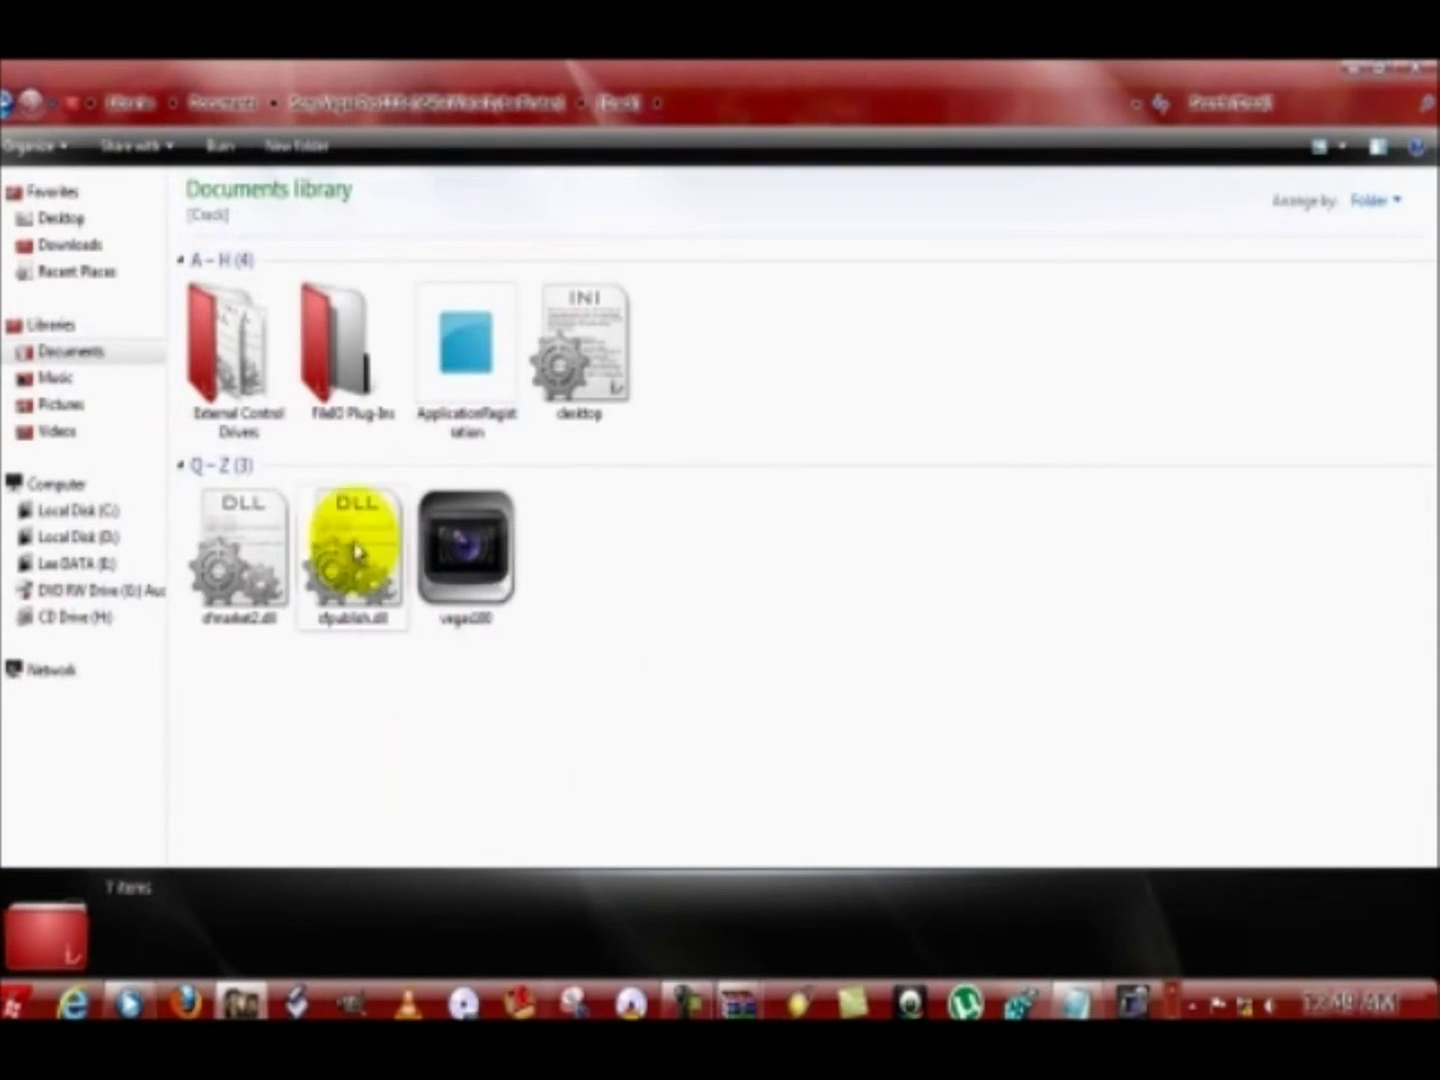
Check the Sony folder inside Program Files (x86) on Local Disk (C:), and return to the root of the drive
left_click(90, 512)
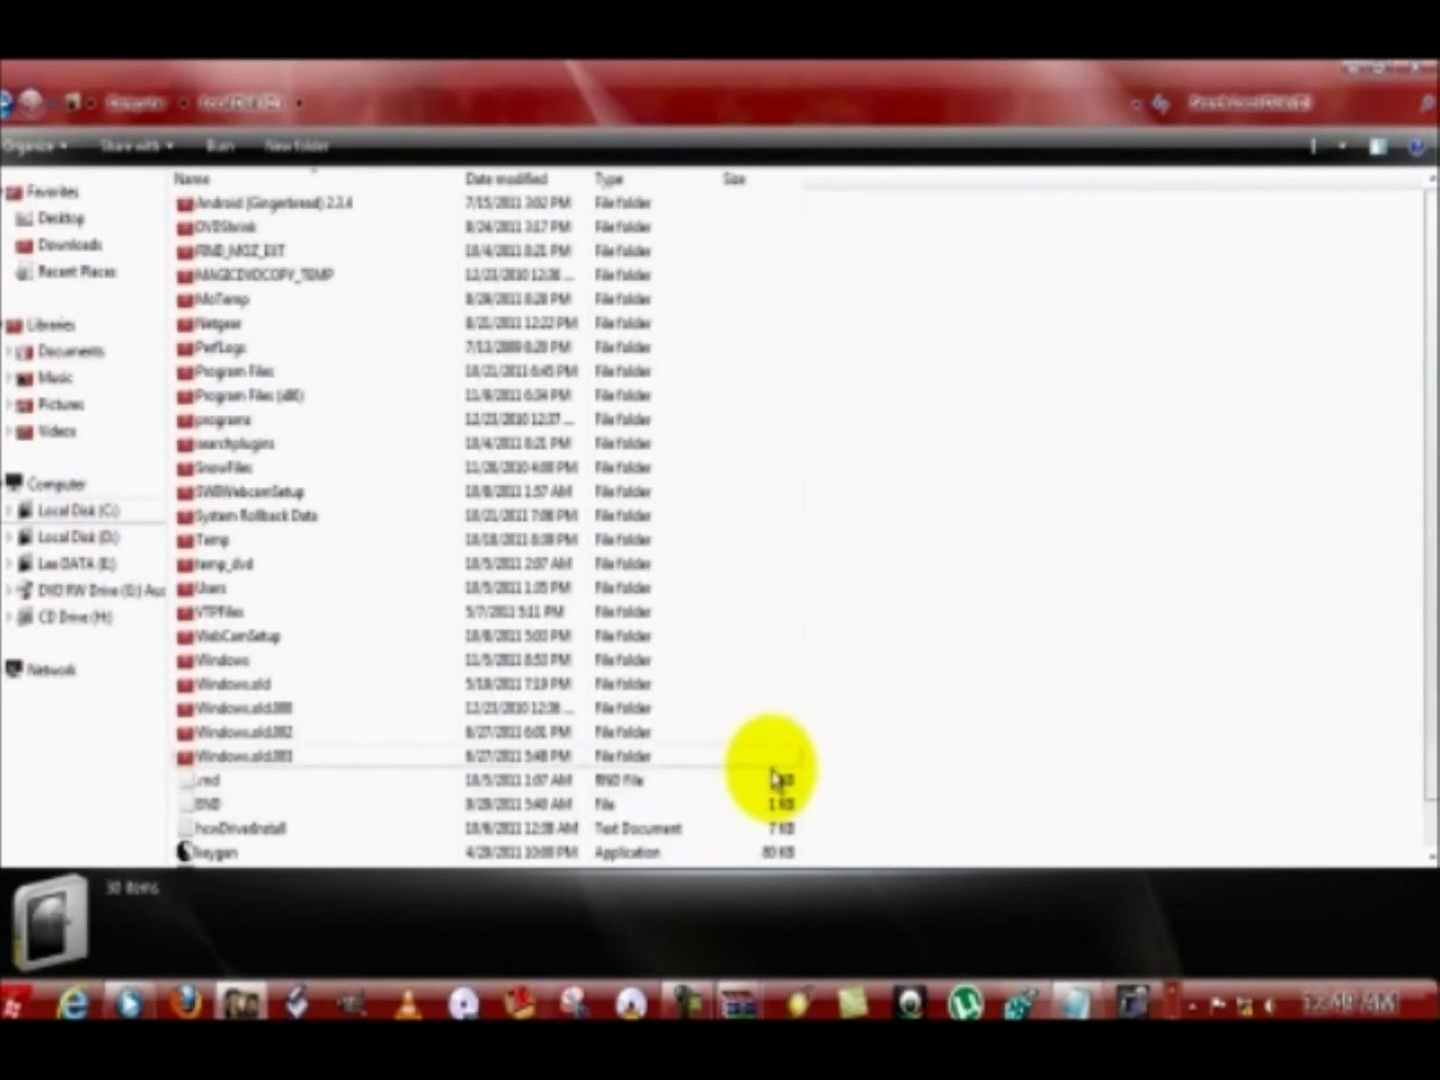
double_click(262, 398)
scroll(301, 565, "down", 4)
scroll(301, 568, "down", 17)
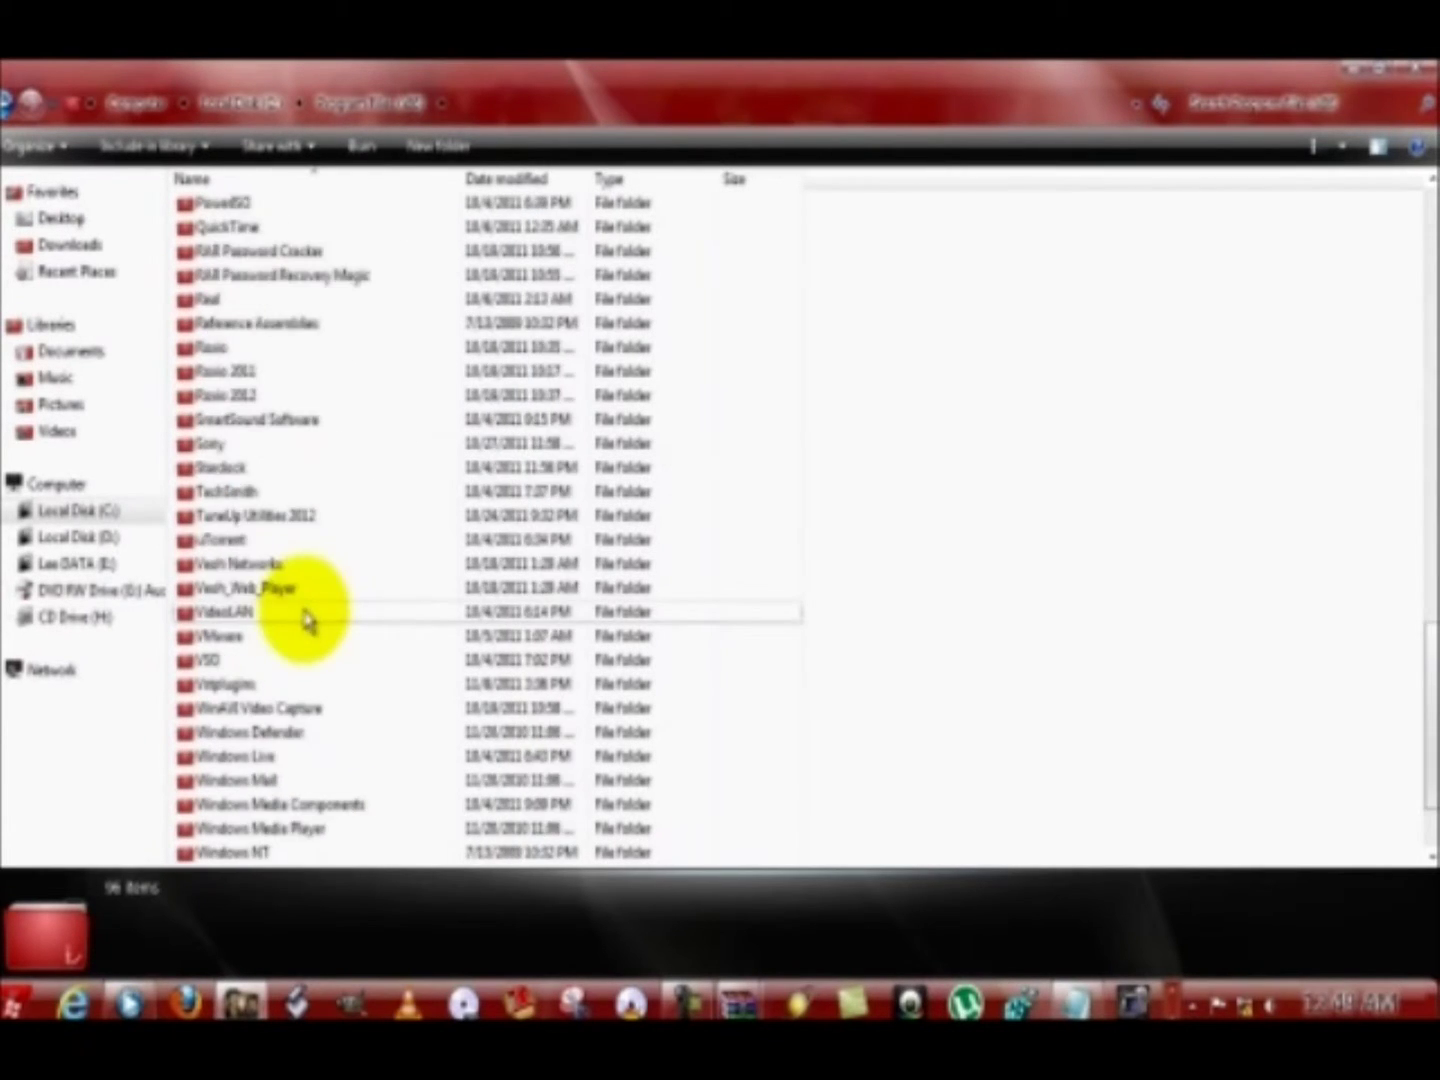
scroll(305, 615, "down", 2)
scroll(305, 615, "up", 1)
scroll(305, 620, "down", 1)
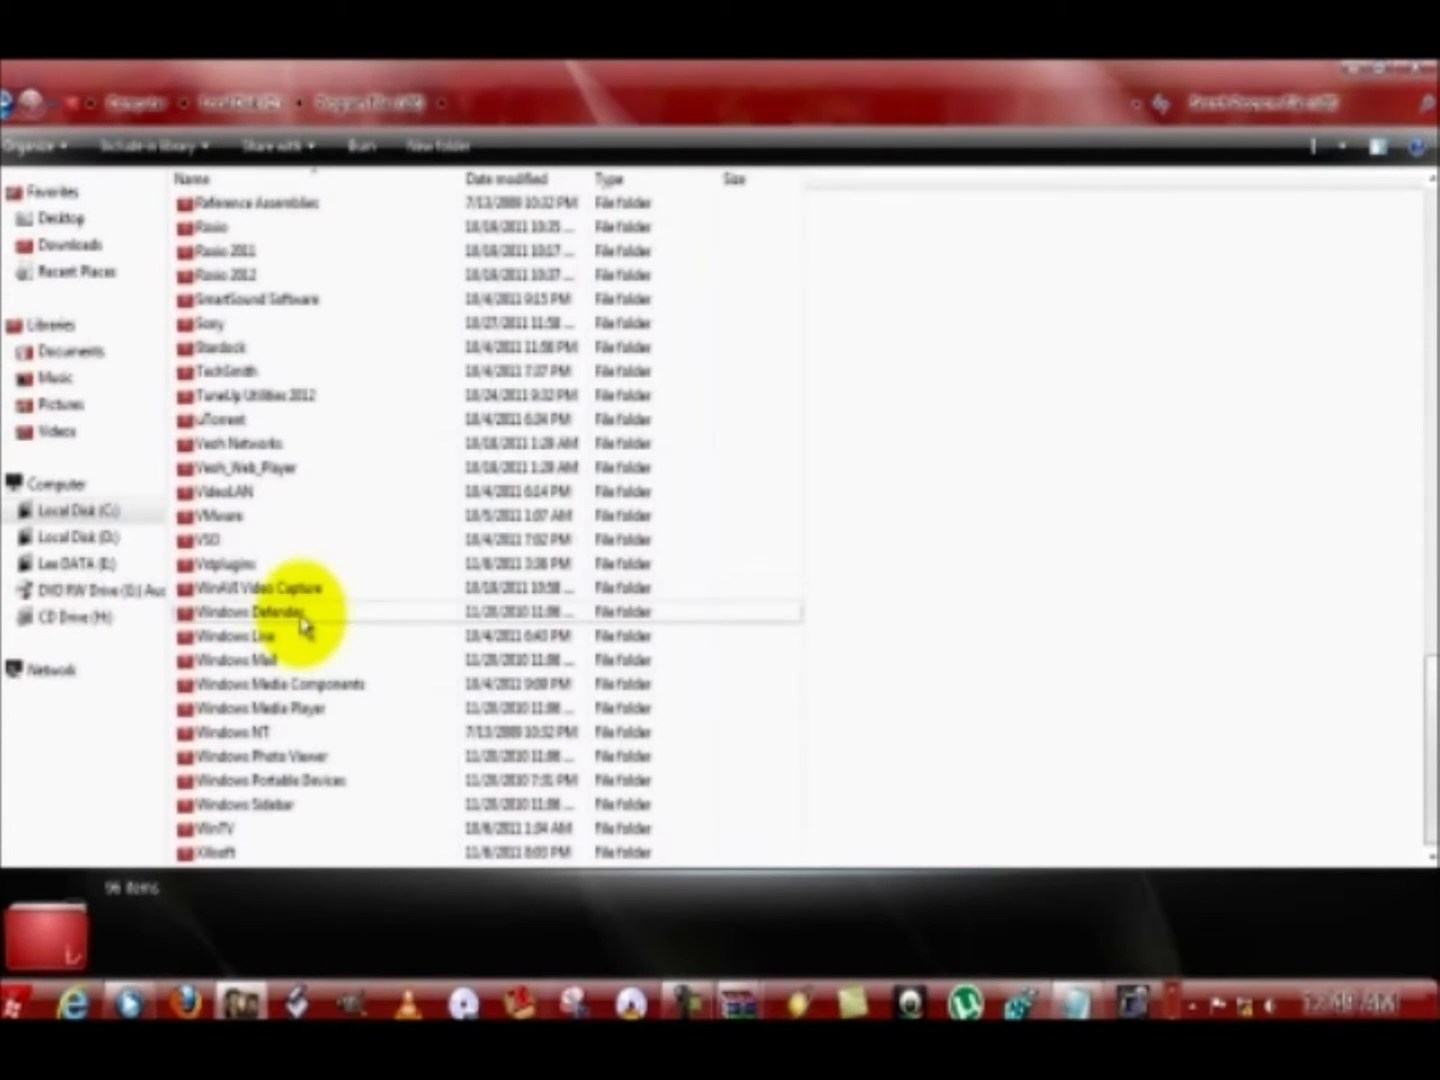
left_click(275, 323)
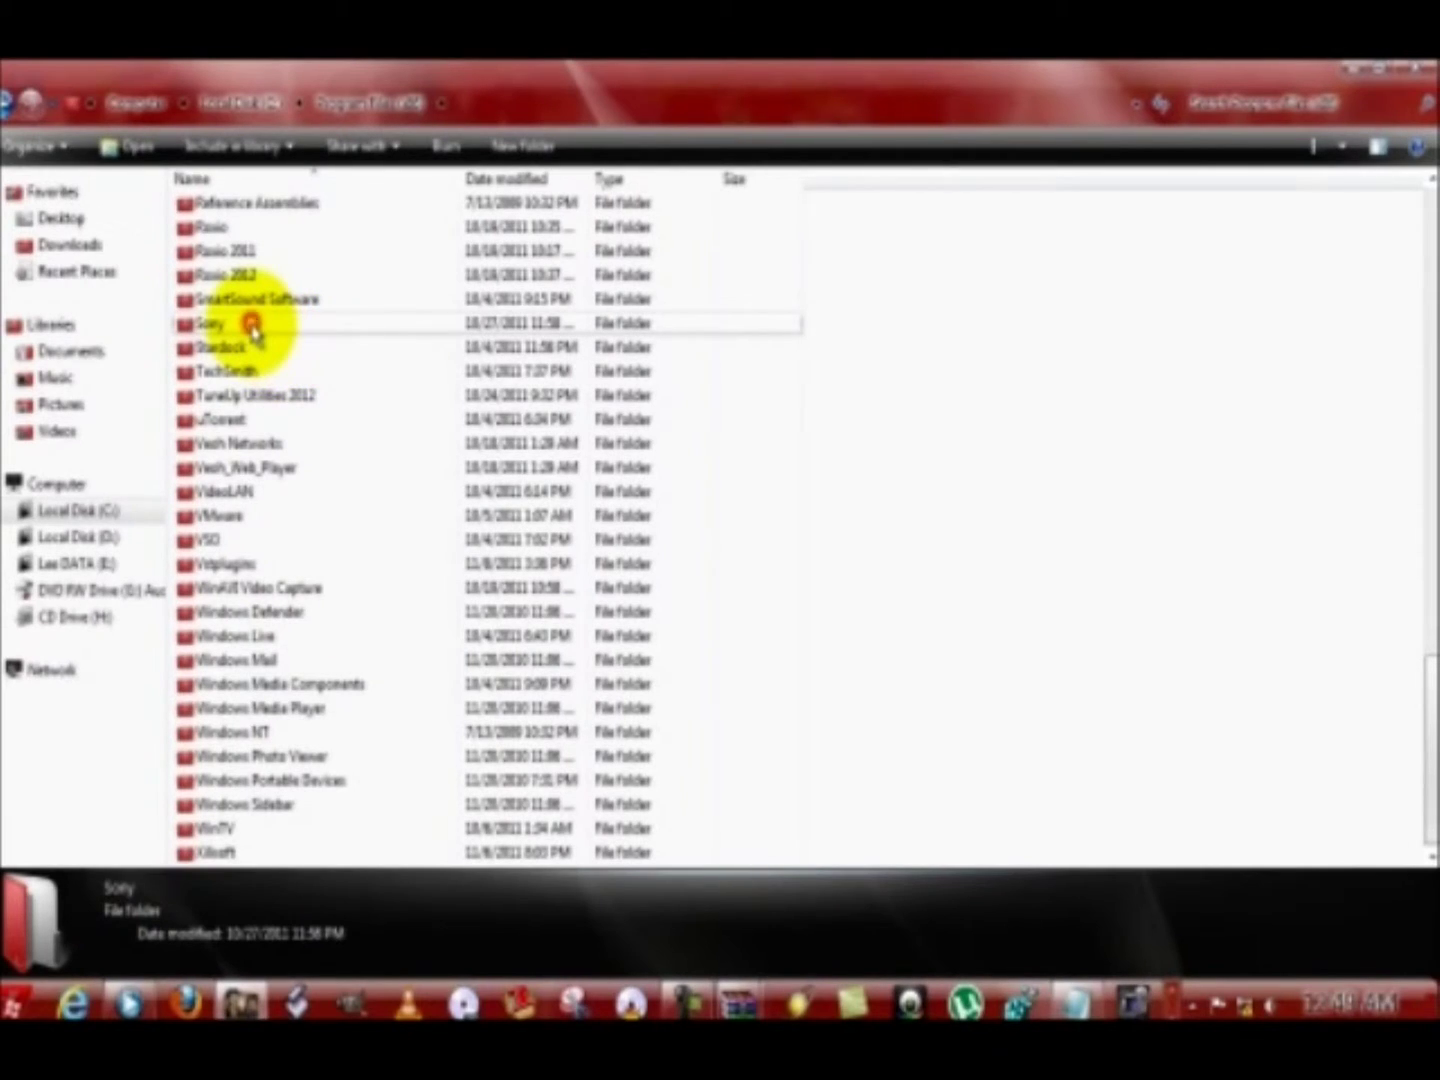
double_click(200, 324)
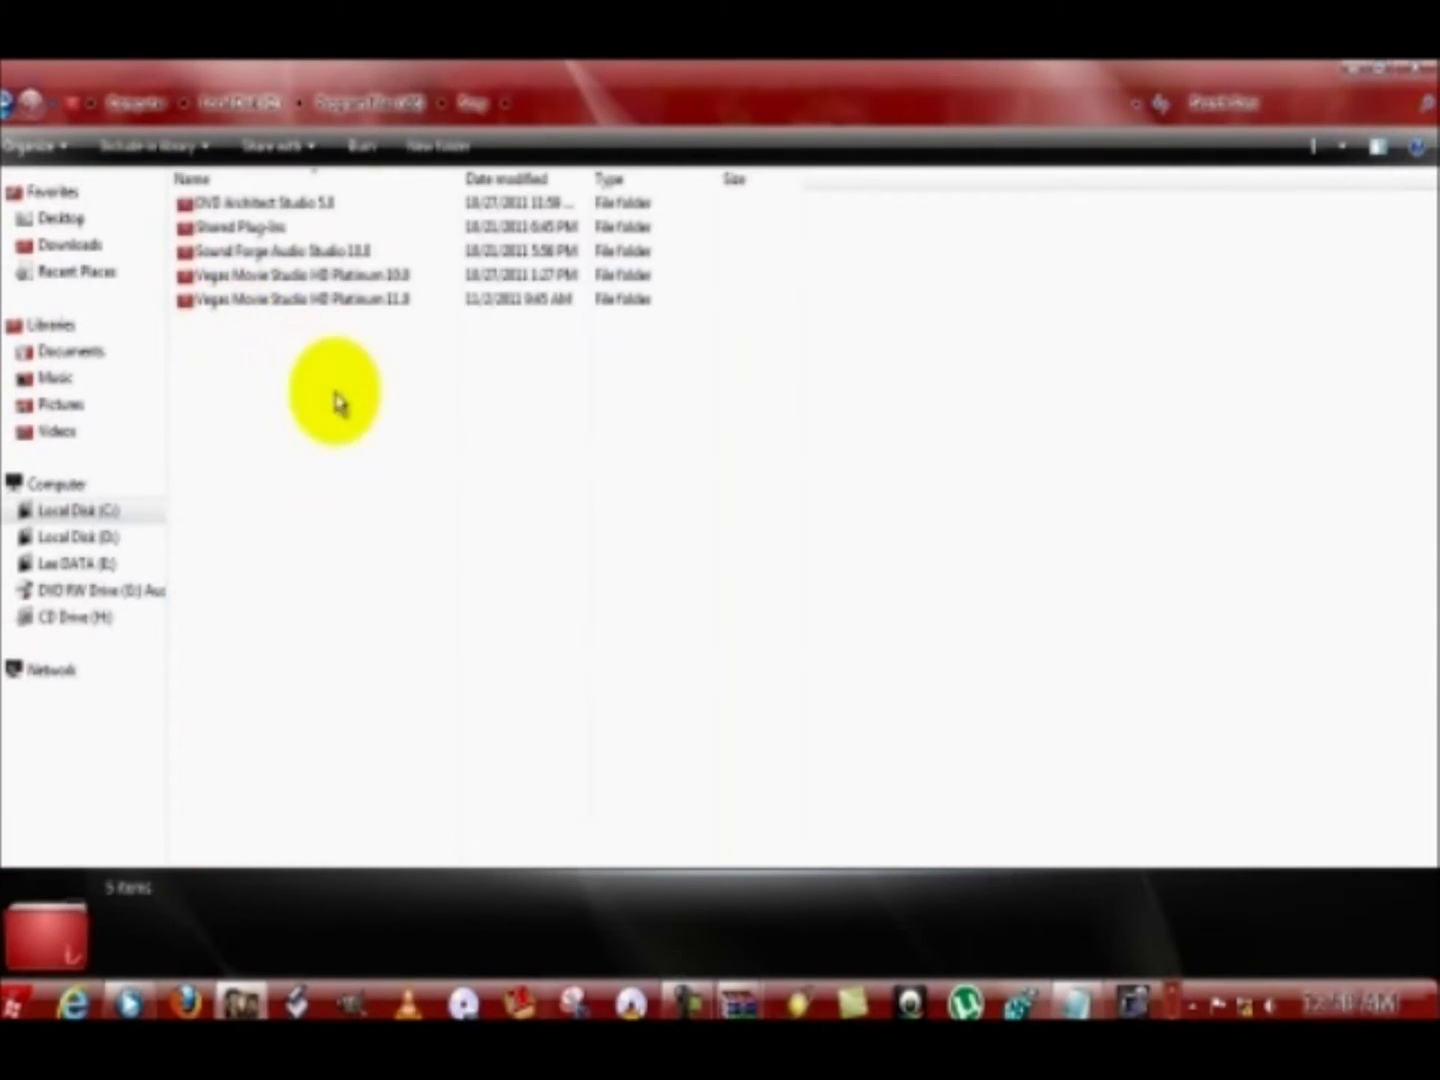
left_click(20, 104)
left_click(20, 105)
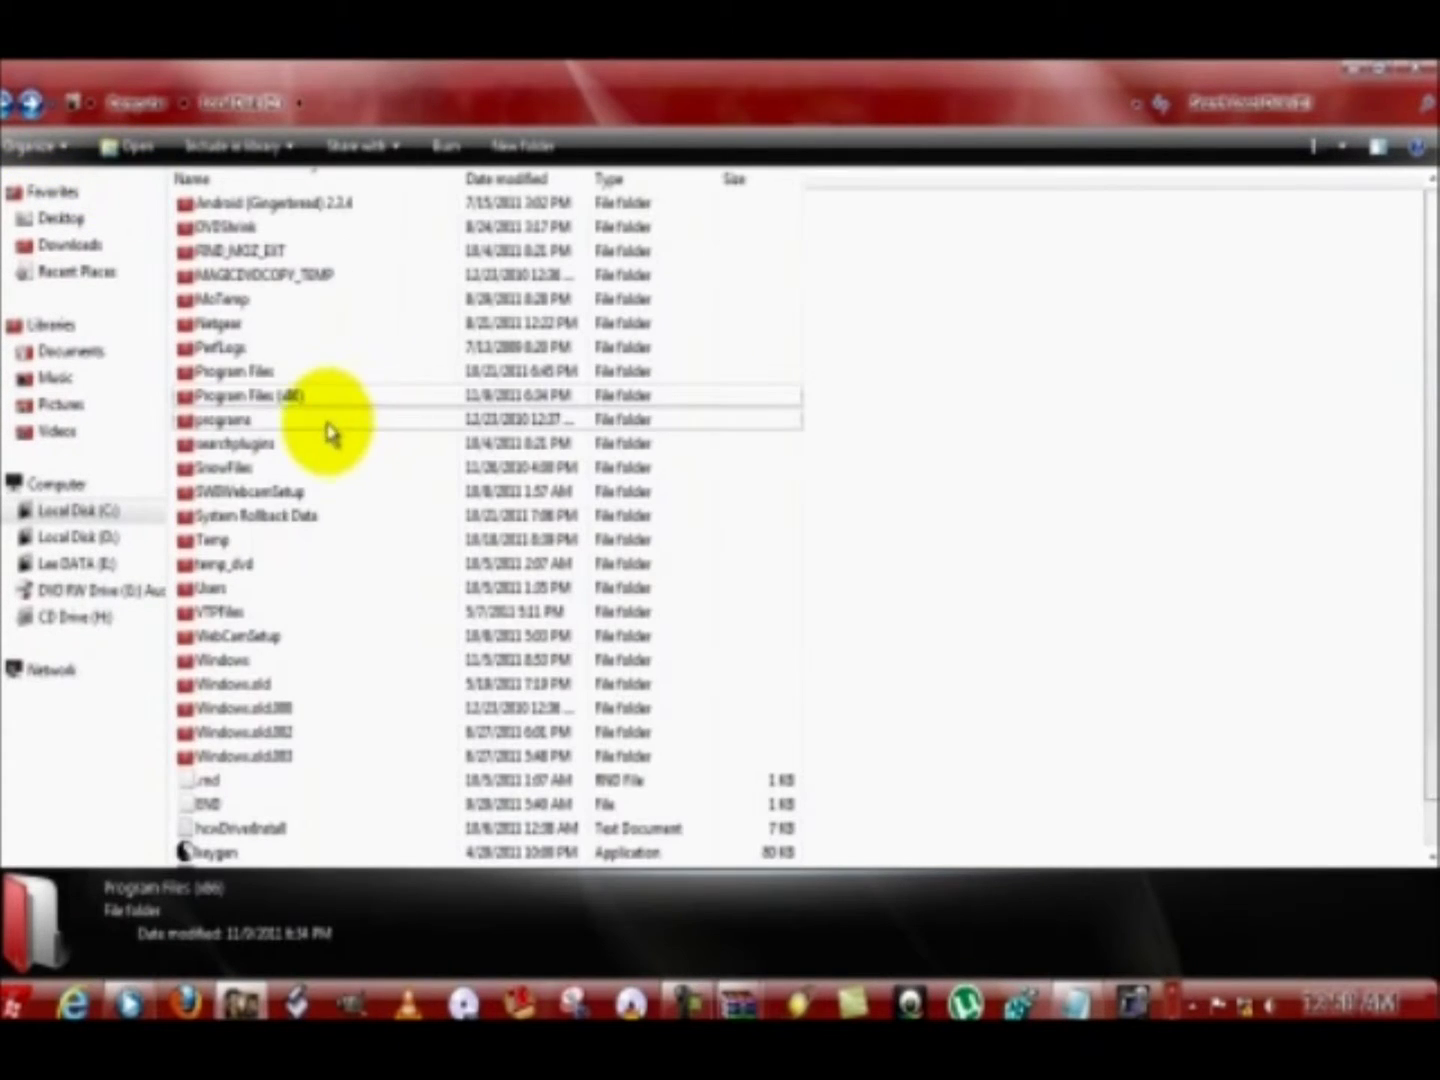
Open the Vegas Pro 10.0 folder inside Program Files\Sony on Local Disk (C:)
double_click(281, 381)
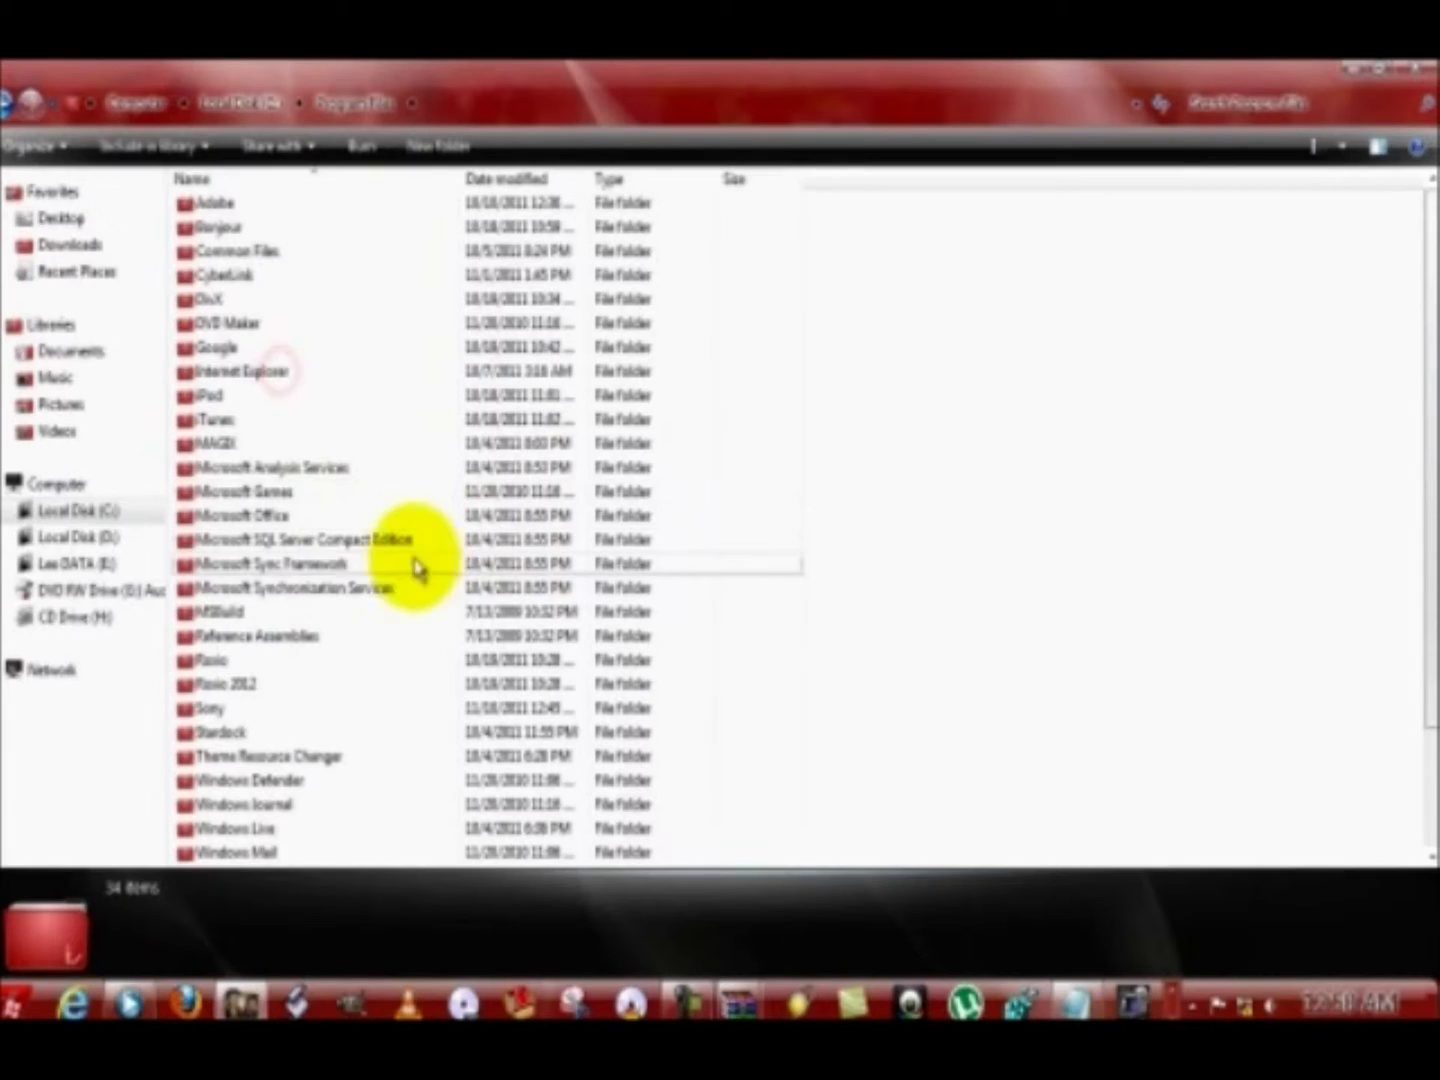
scroll(391, 575, "down", 2)
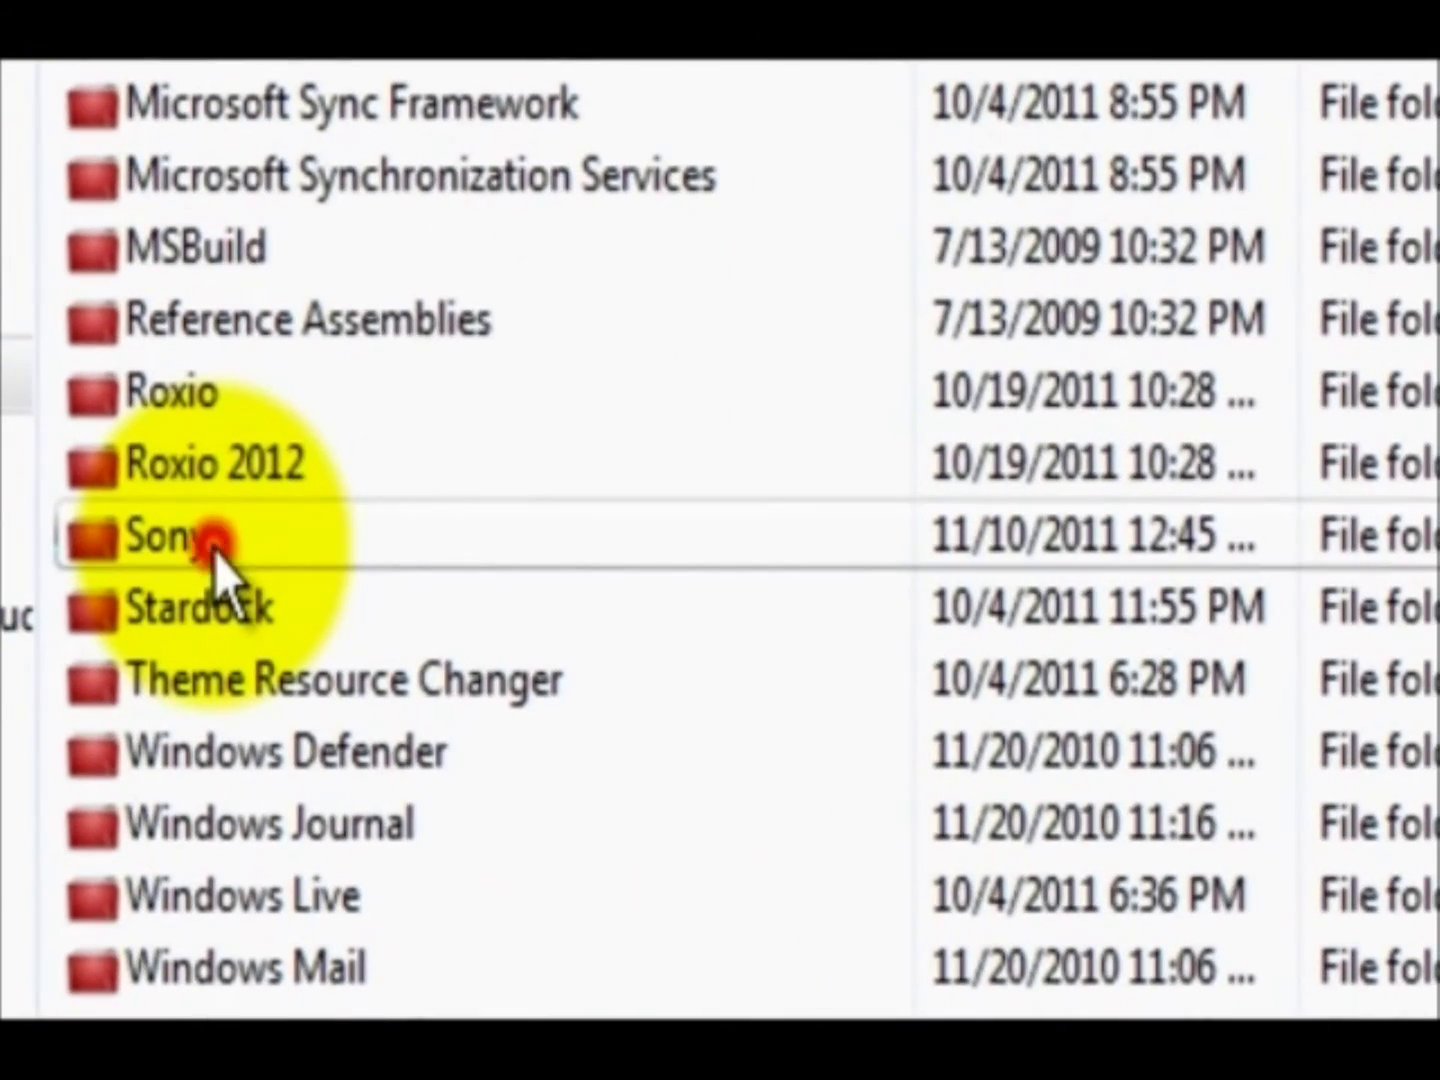
double_click(218, 562)
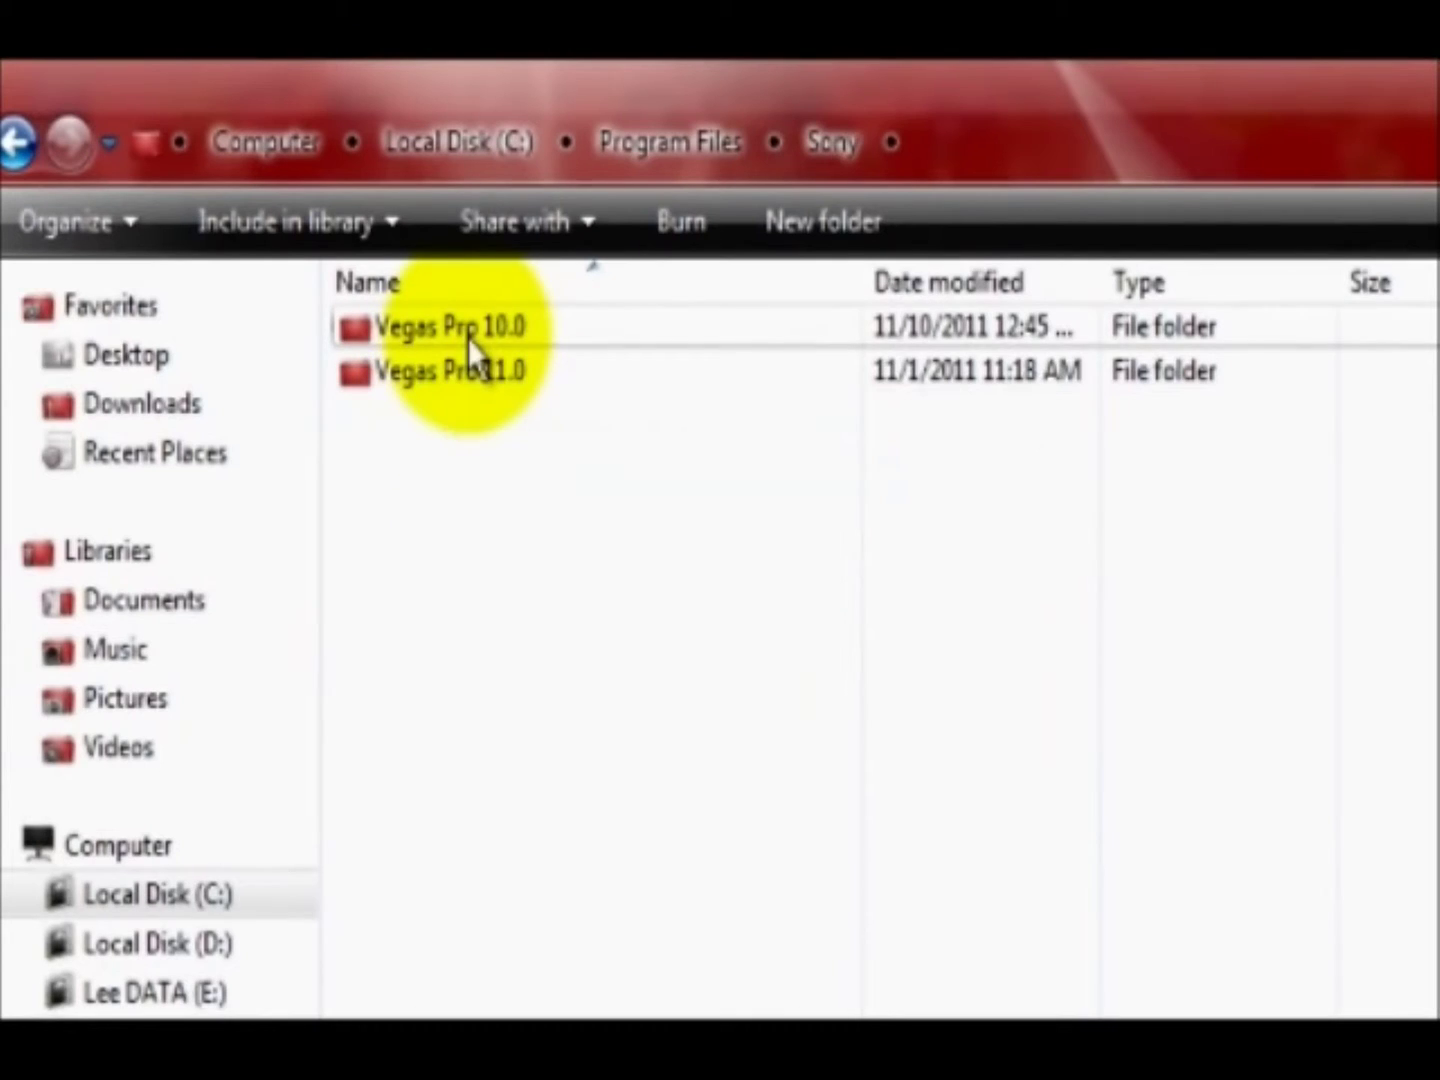
left_click(446, 334)
double_click(443, 329)
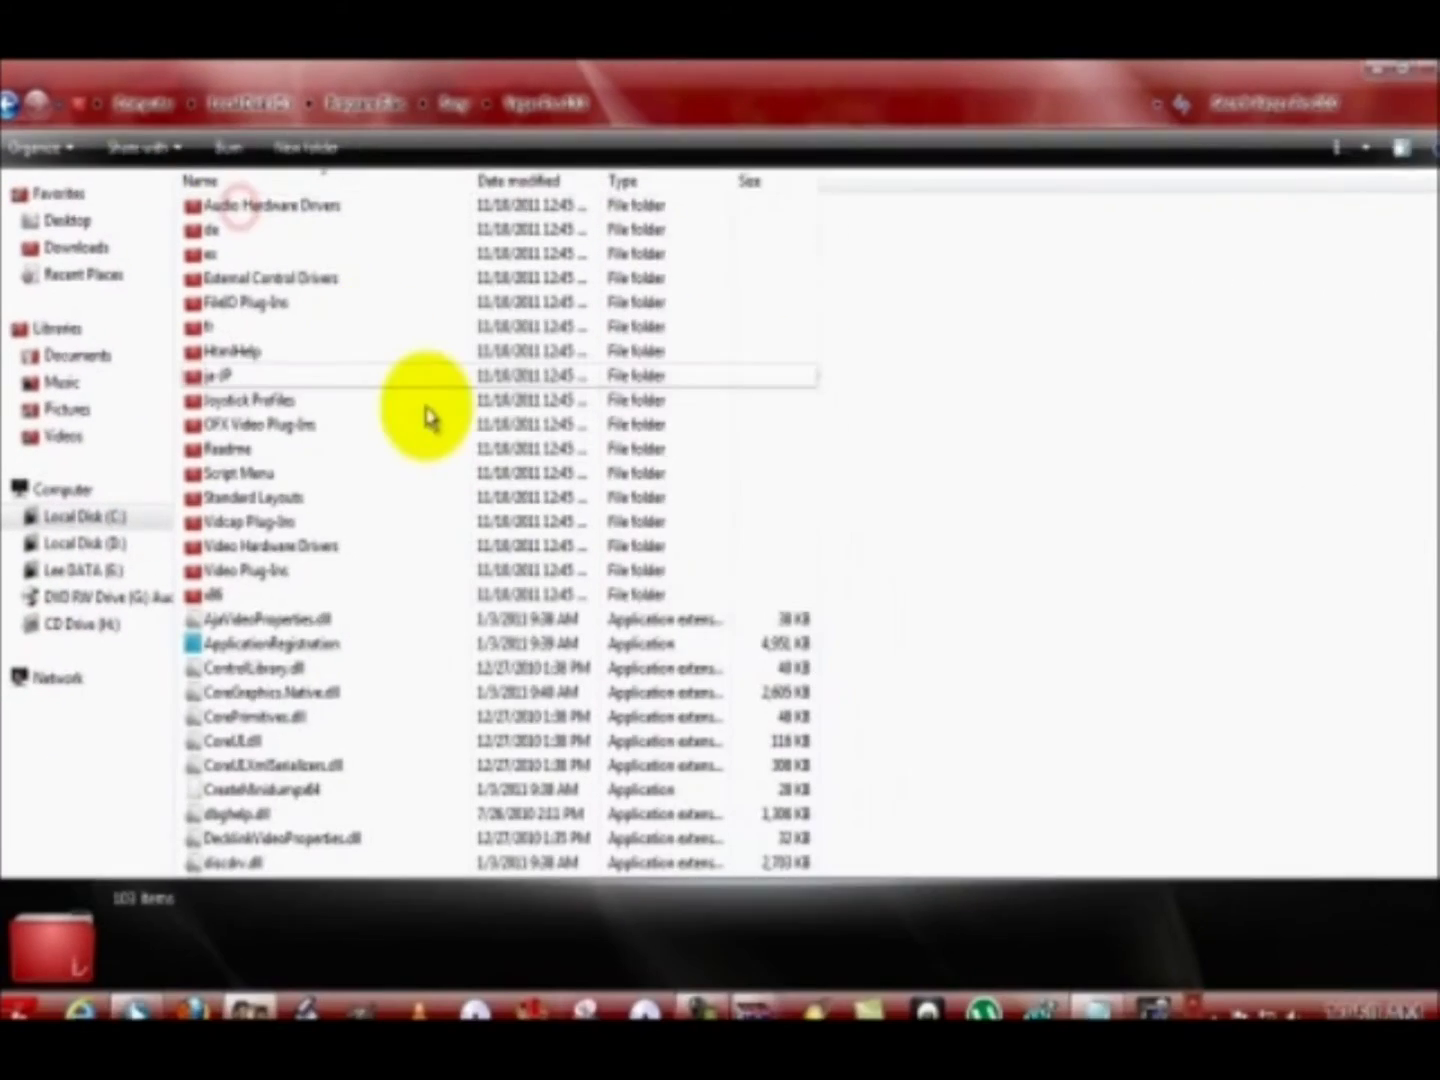
Paste the copied [Crack] items into the Vegas Pro 10.0 folder, replacing ApplicationRegistration.exe and the other same-named top-level files
right_click(1071, 459)
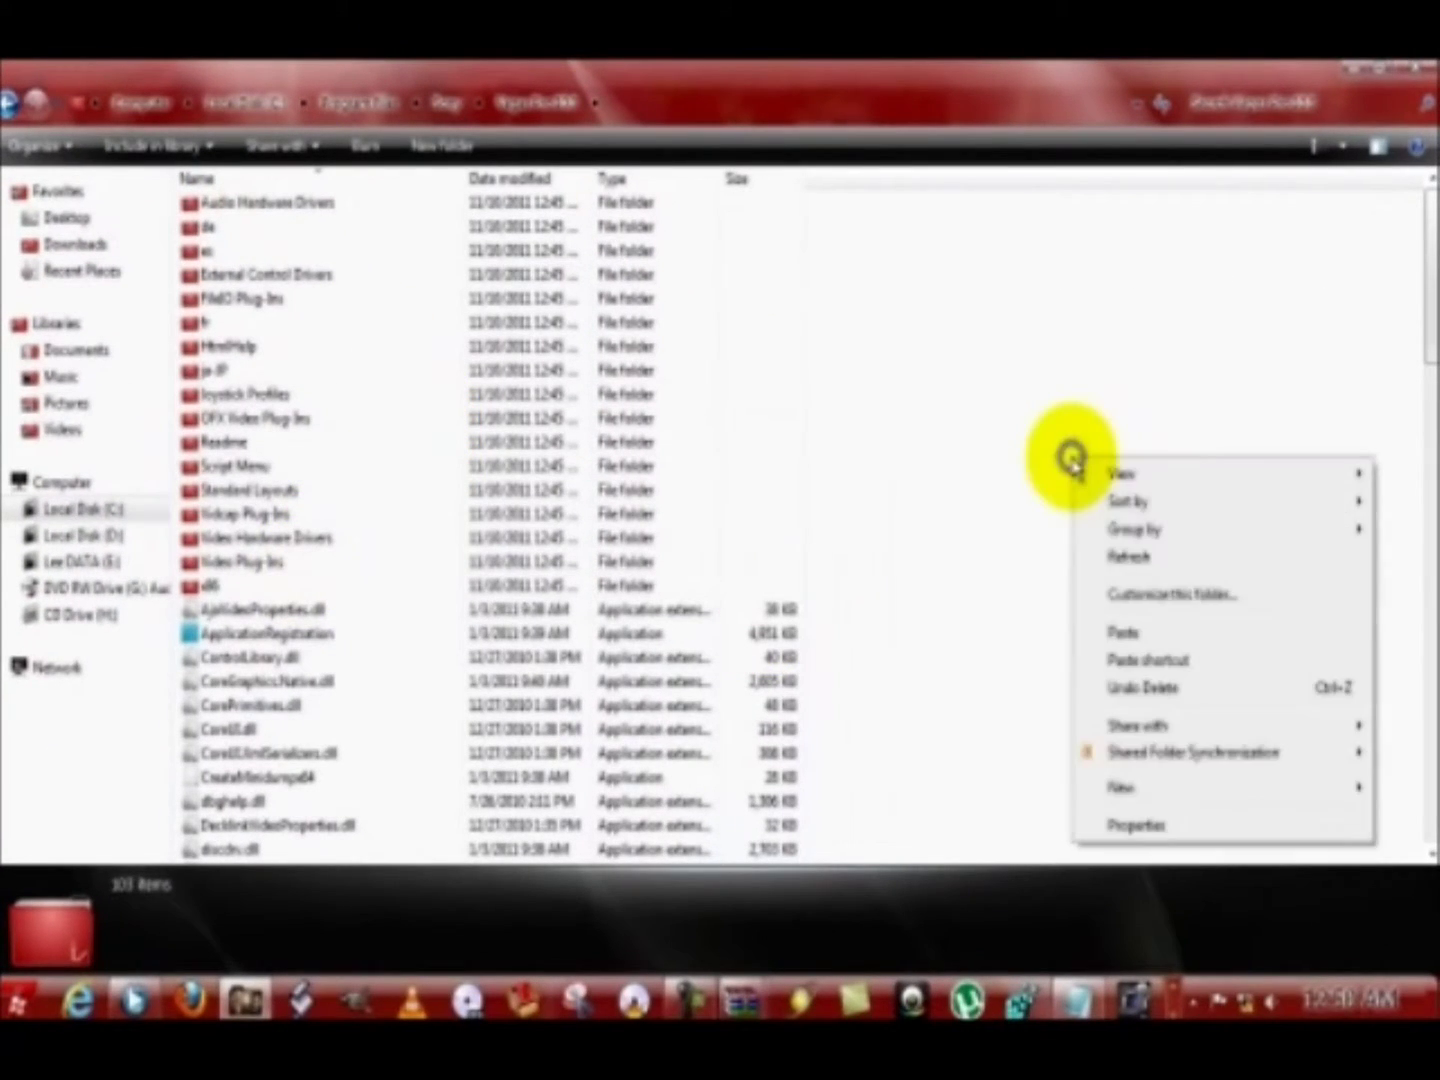
left_click(1131, 643)
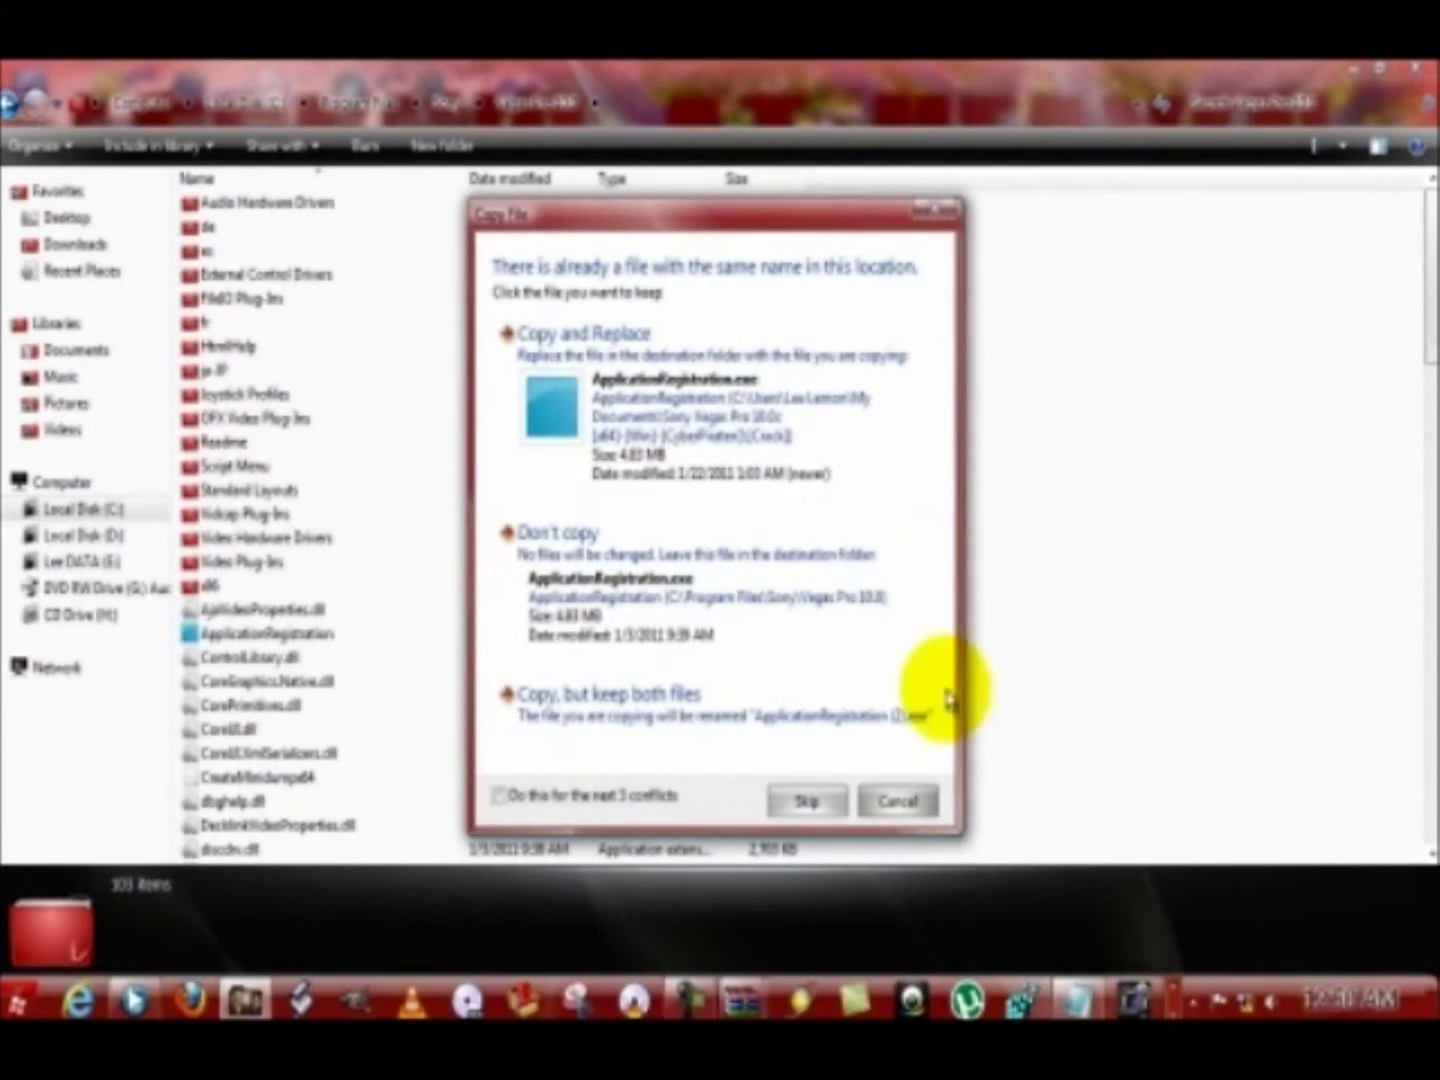
left_click(609, 426)
left_click(676, 455)
left_click(650, 455)
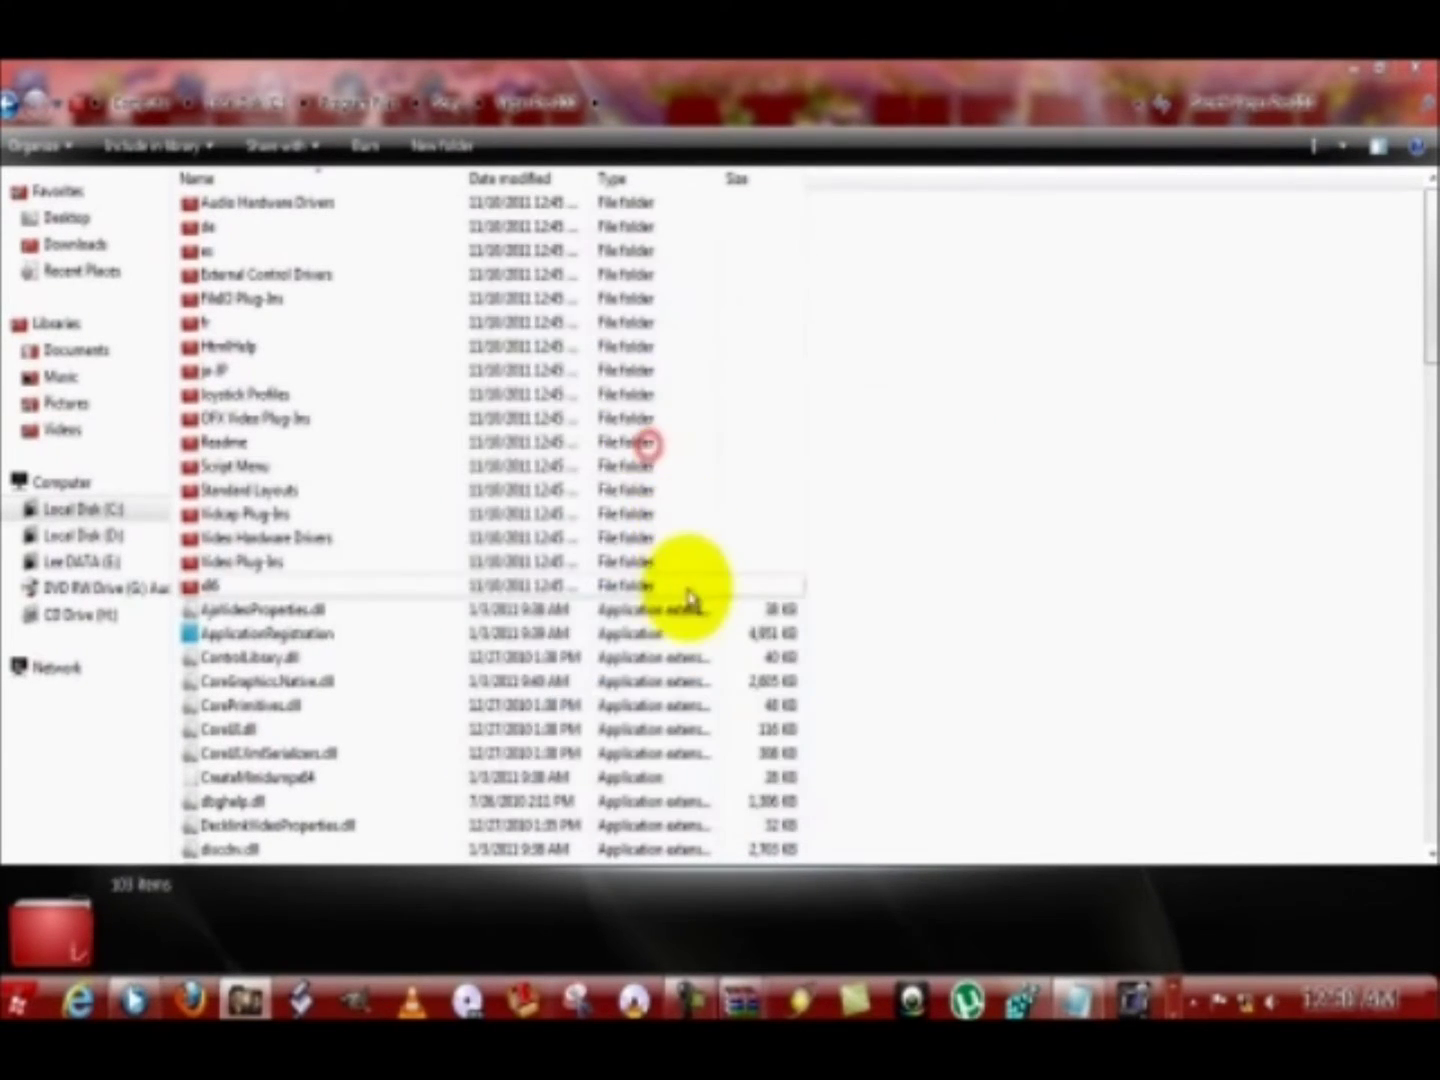
left_click(645, 455)
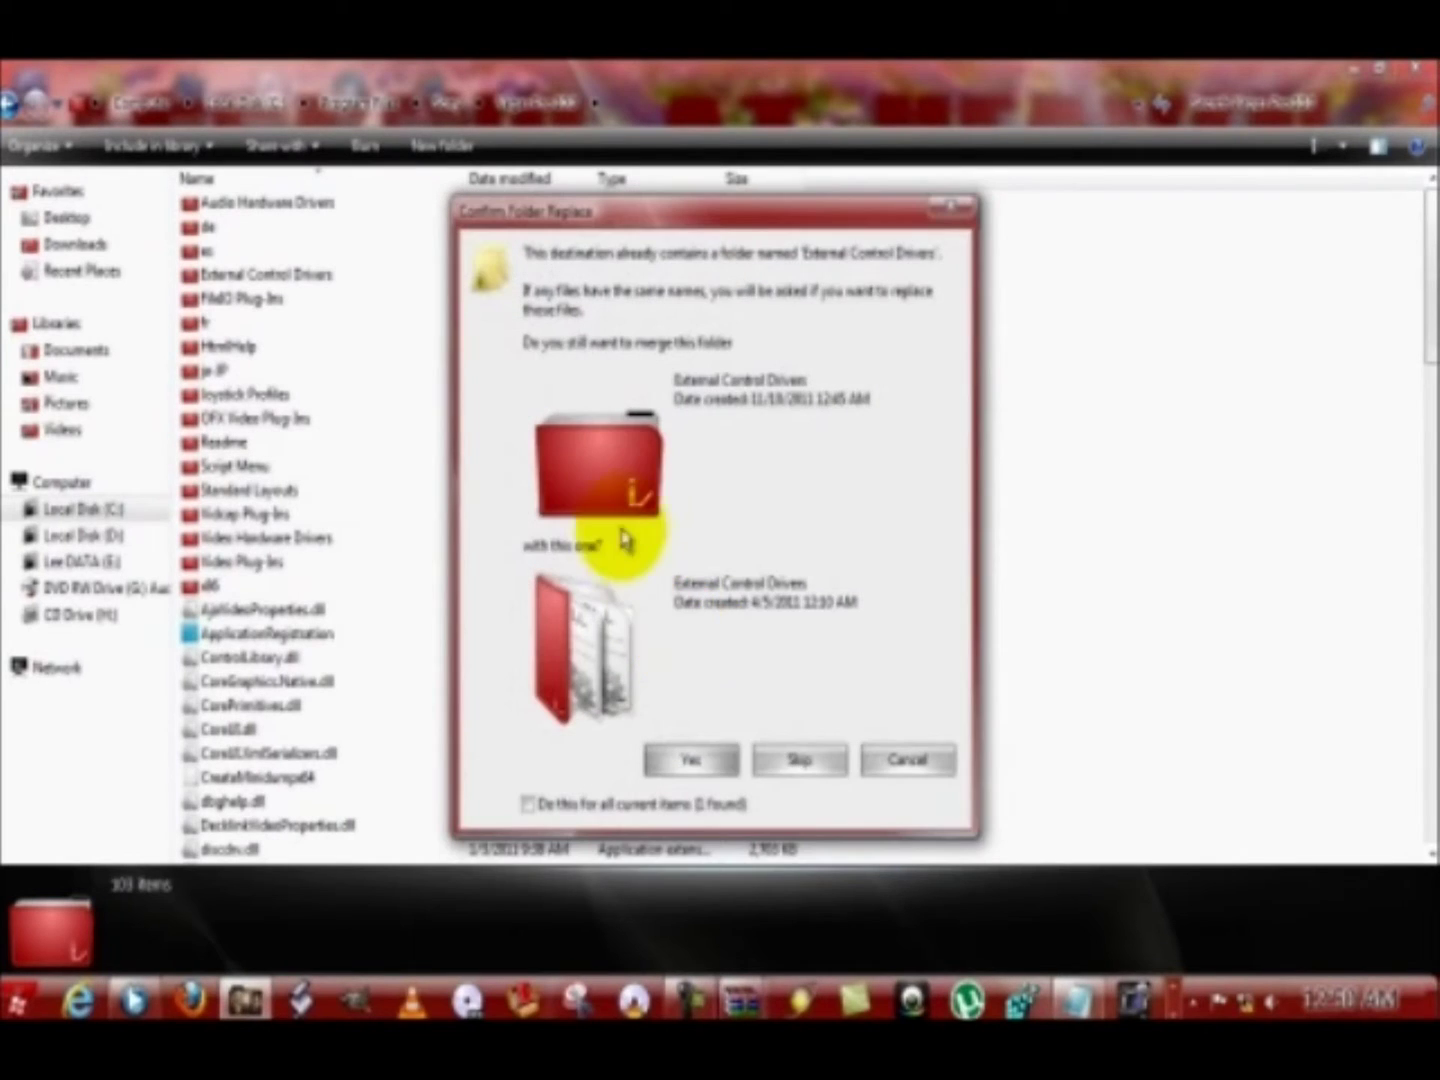
Merge the External Control Drivers folder with the existing one and replace its conflicting DLL files, including spgenctrlopt.dll, spmackiectrlopt.dll and transport.dll
left_click(700, 761)
left_click(665, 405)
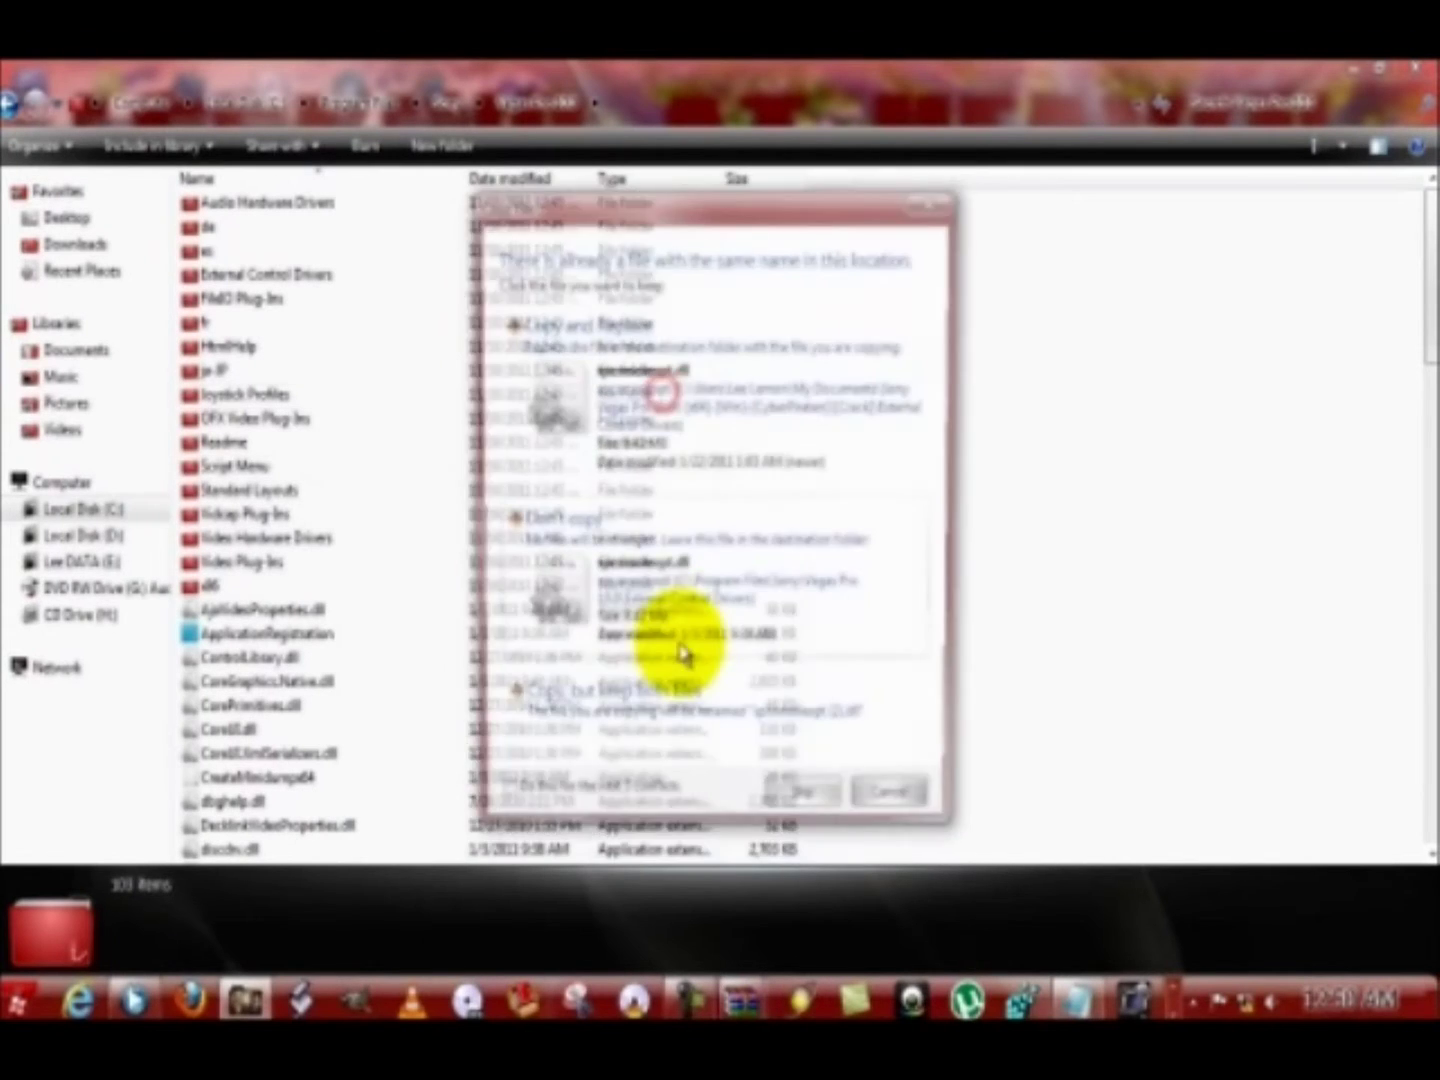
left_click(669, 428)
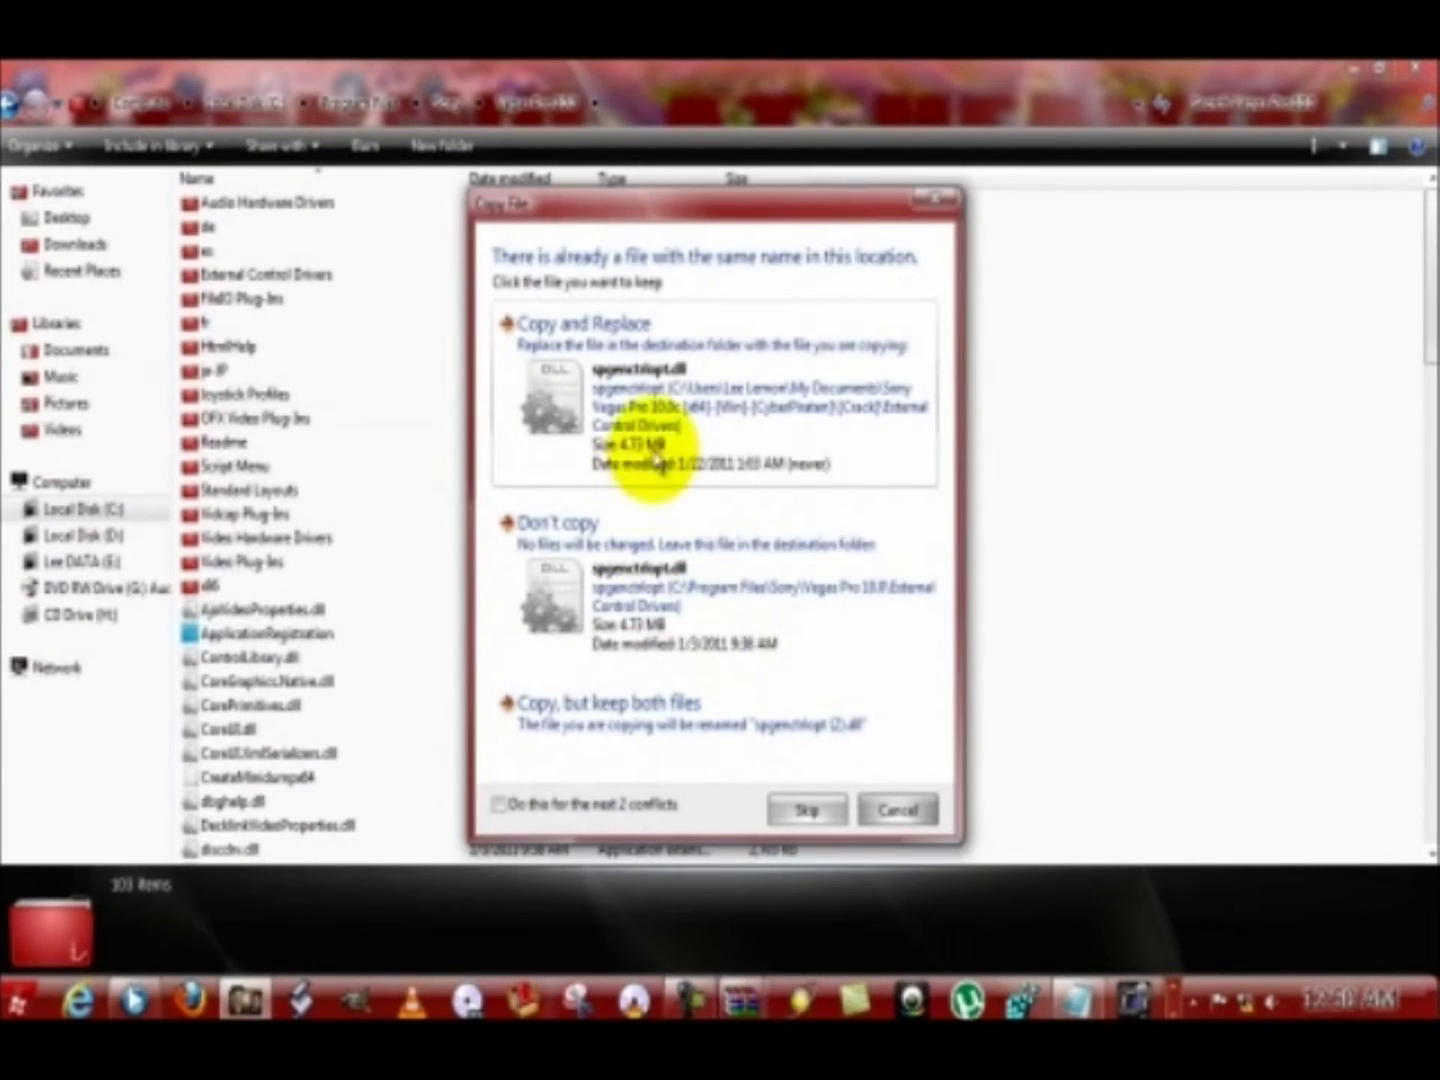
left_click(662, 438)
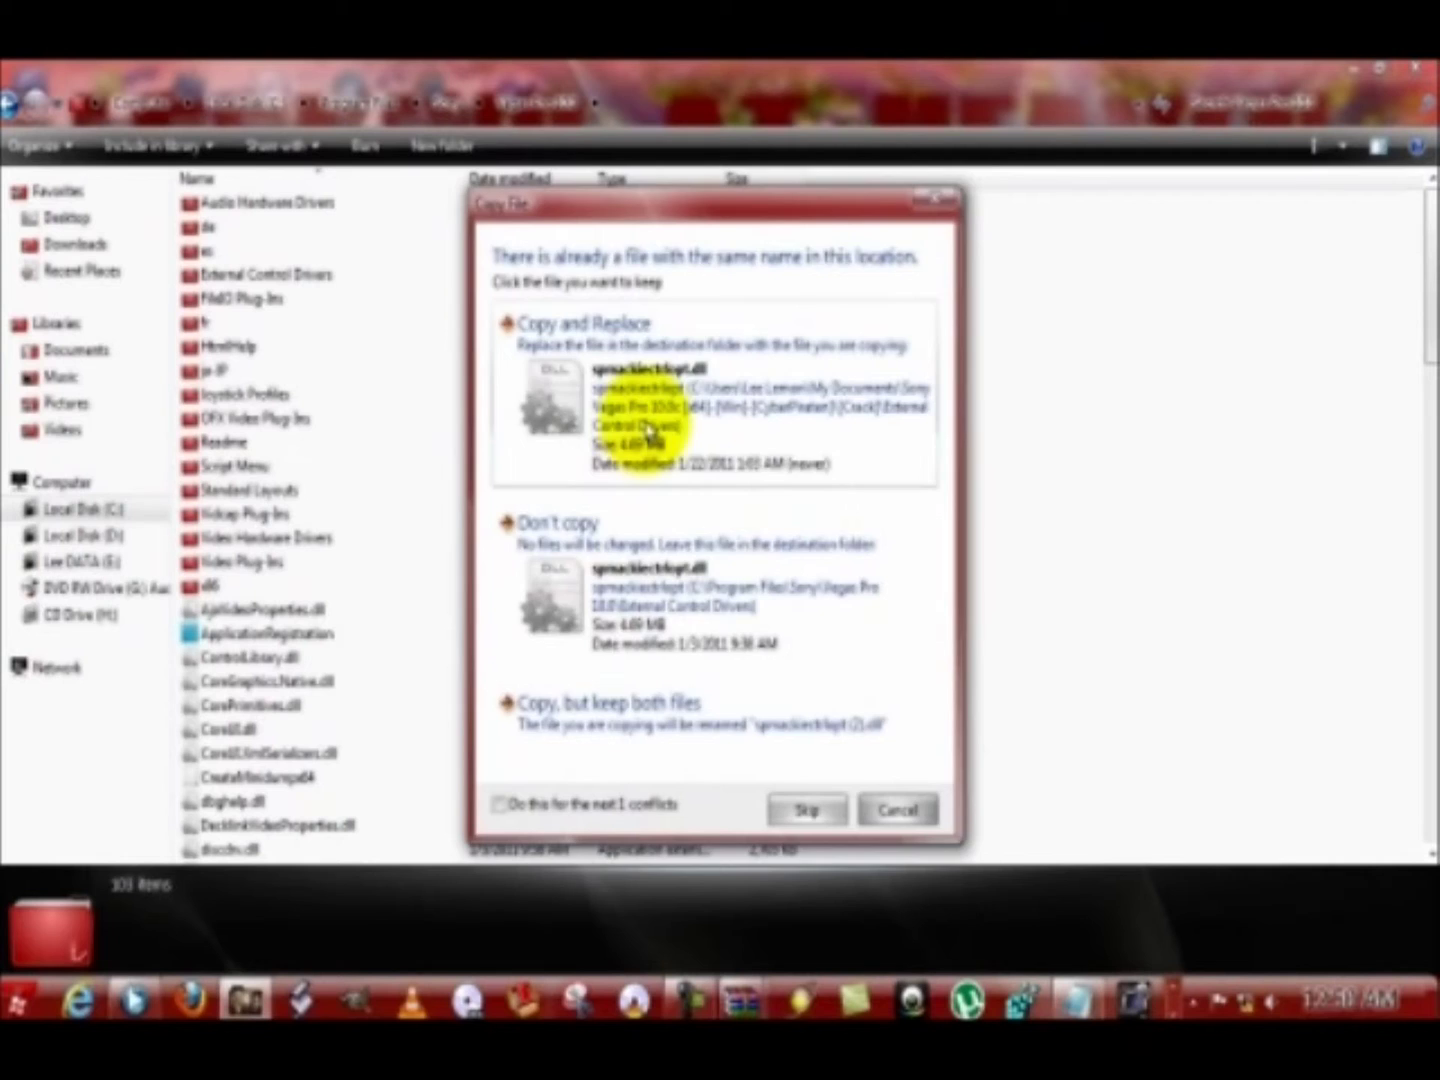
left_click(648, 429)
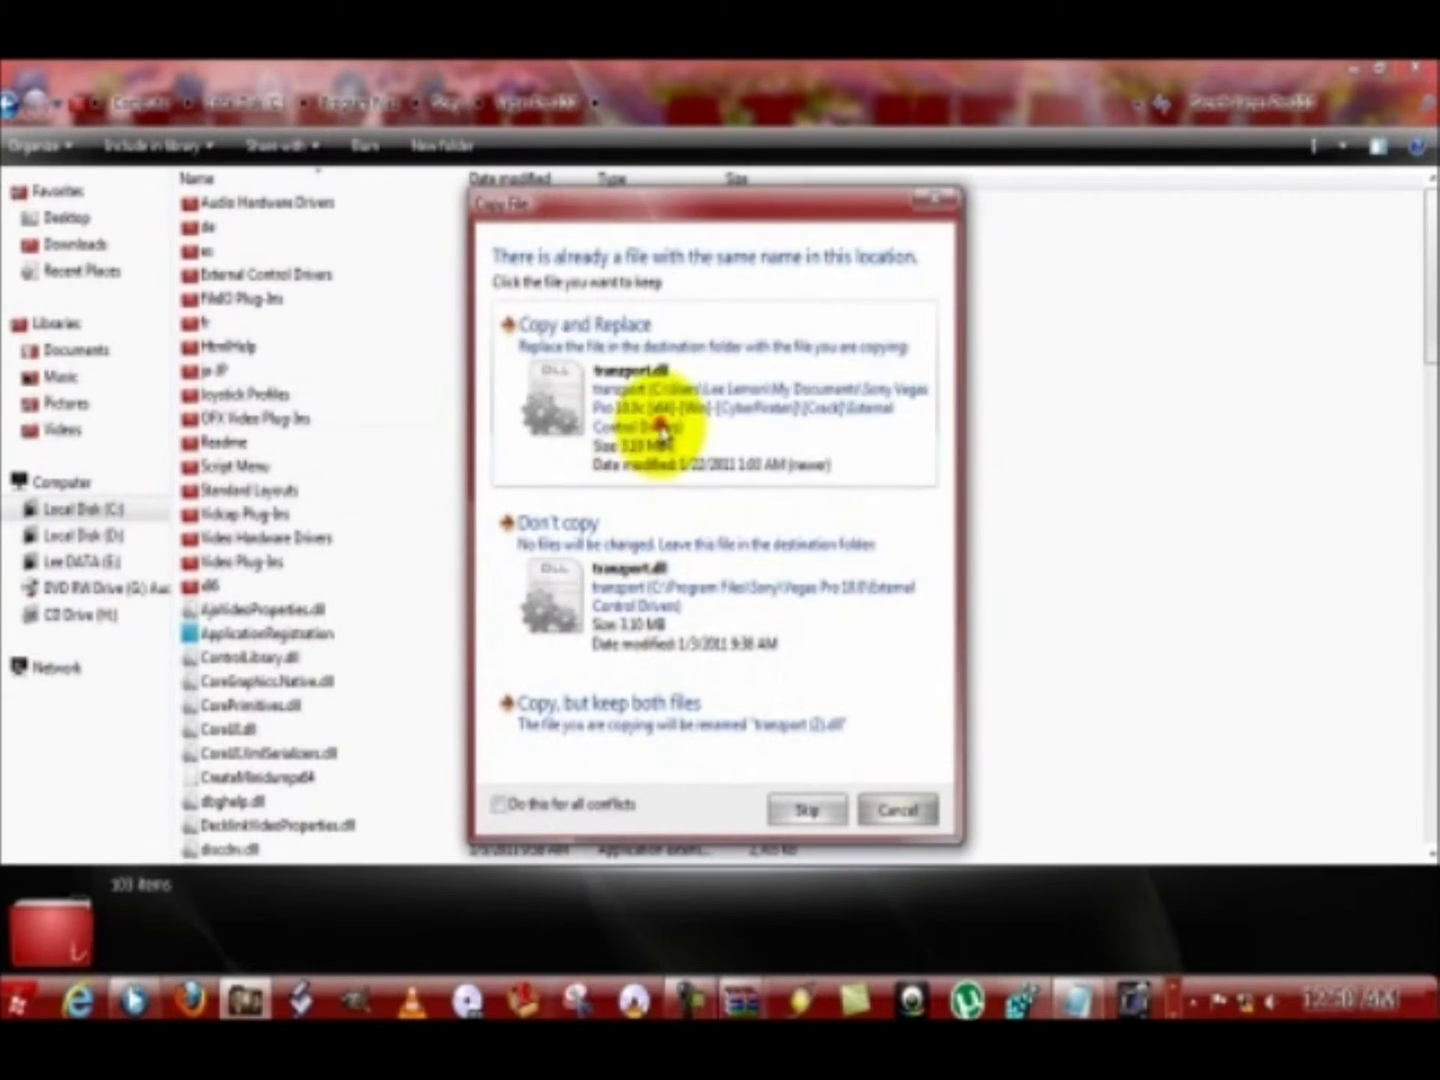
left_click(633, 420)
Merge the ac3plug and ac3market folders, replace their conflicting files, and grant administrator permission for the copy to the Vegas Pro 10.0 folder
left_click(692, 760)
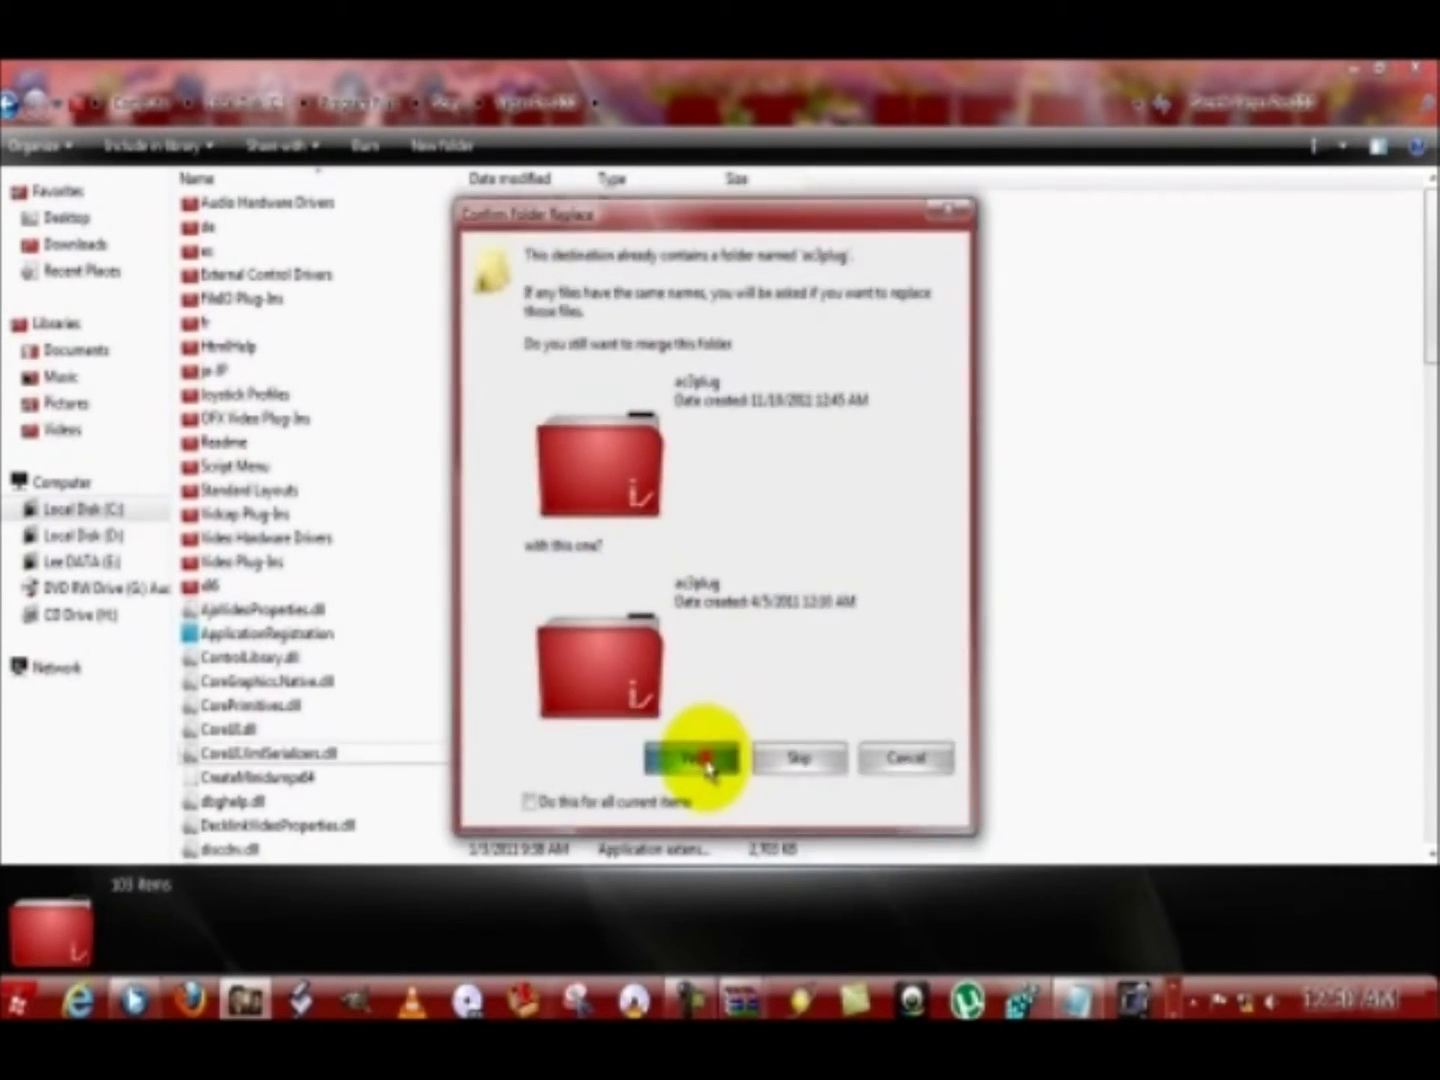
left_click(671, 432)
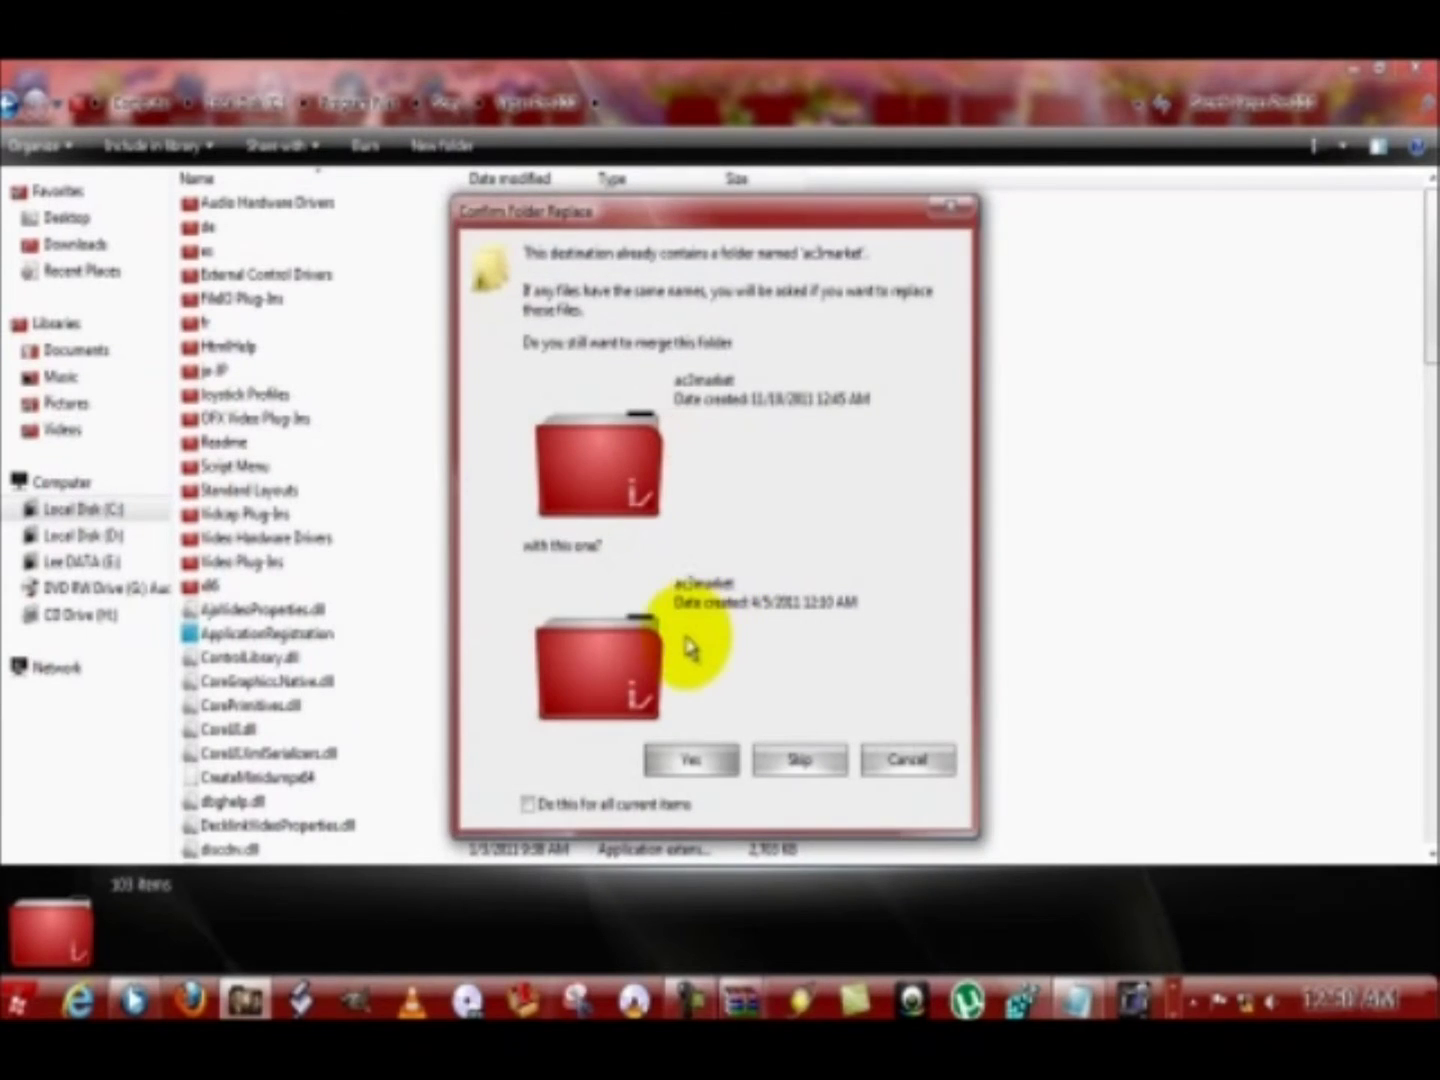
left_click(688, 761)
left_click(670, 471)
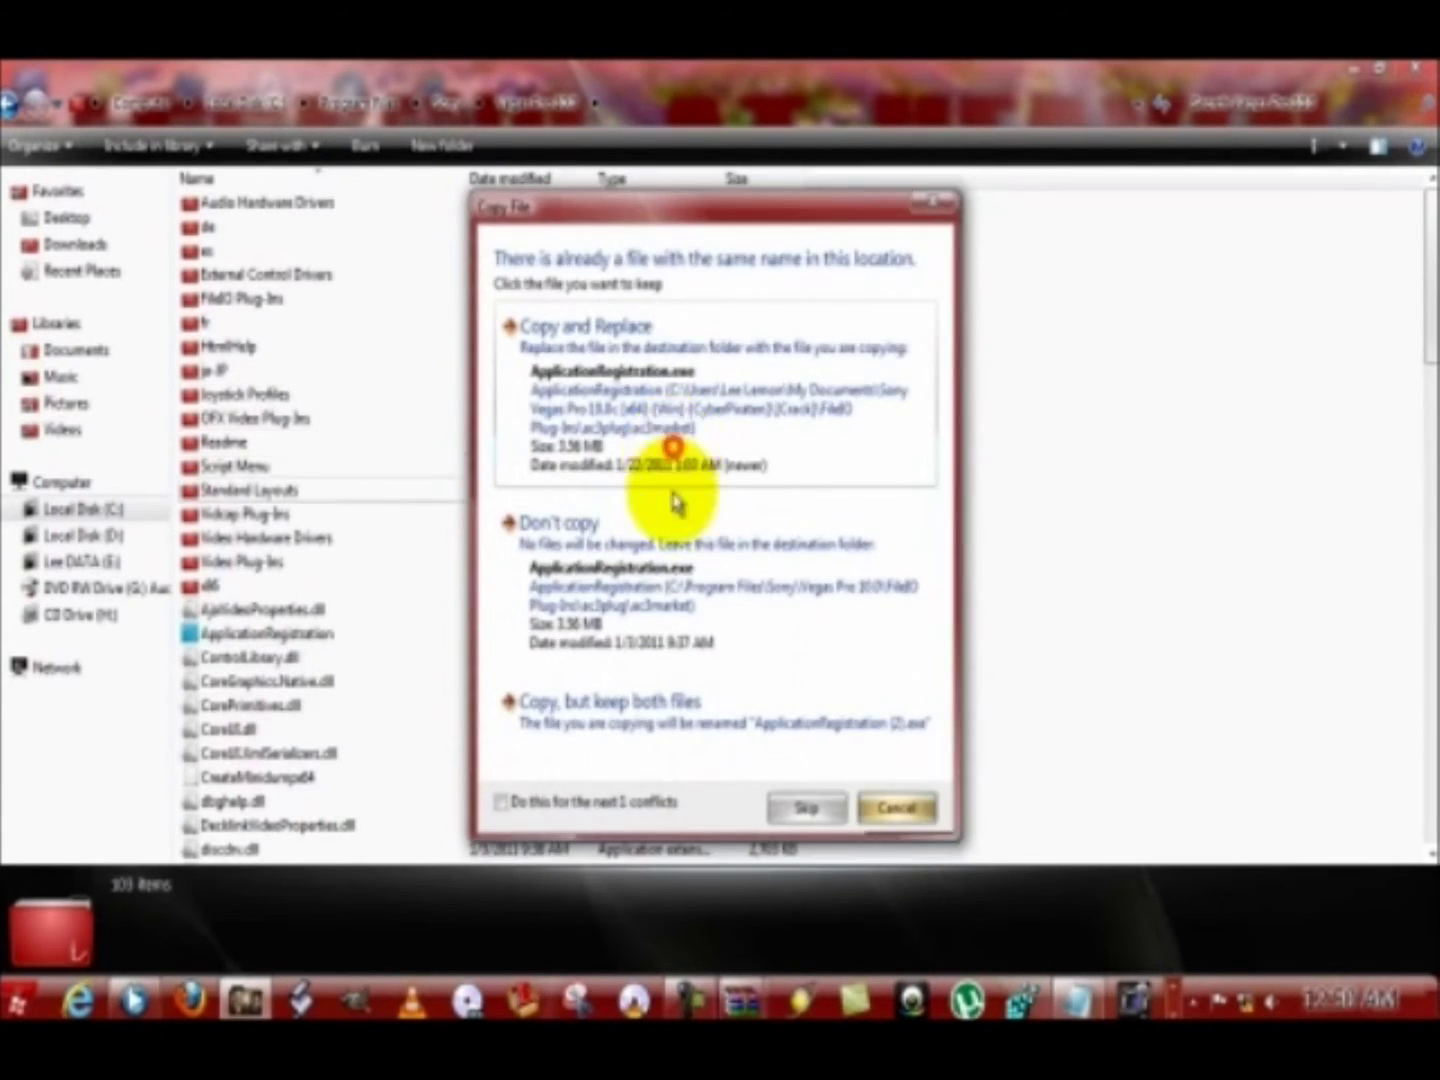
left_click(671, 462)
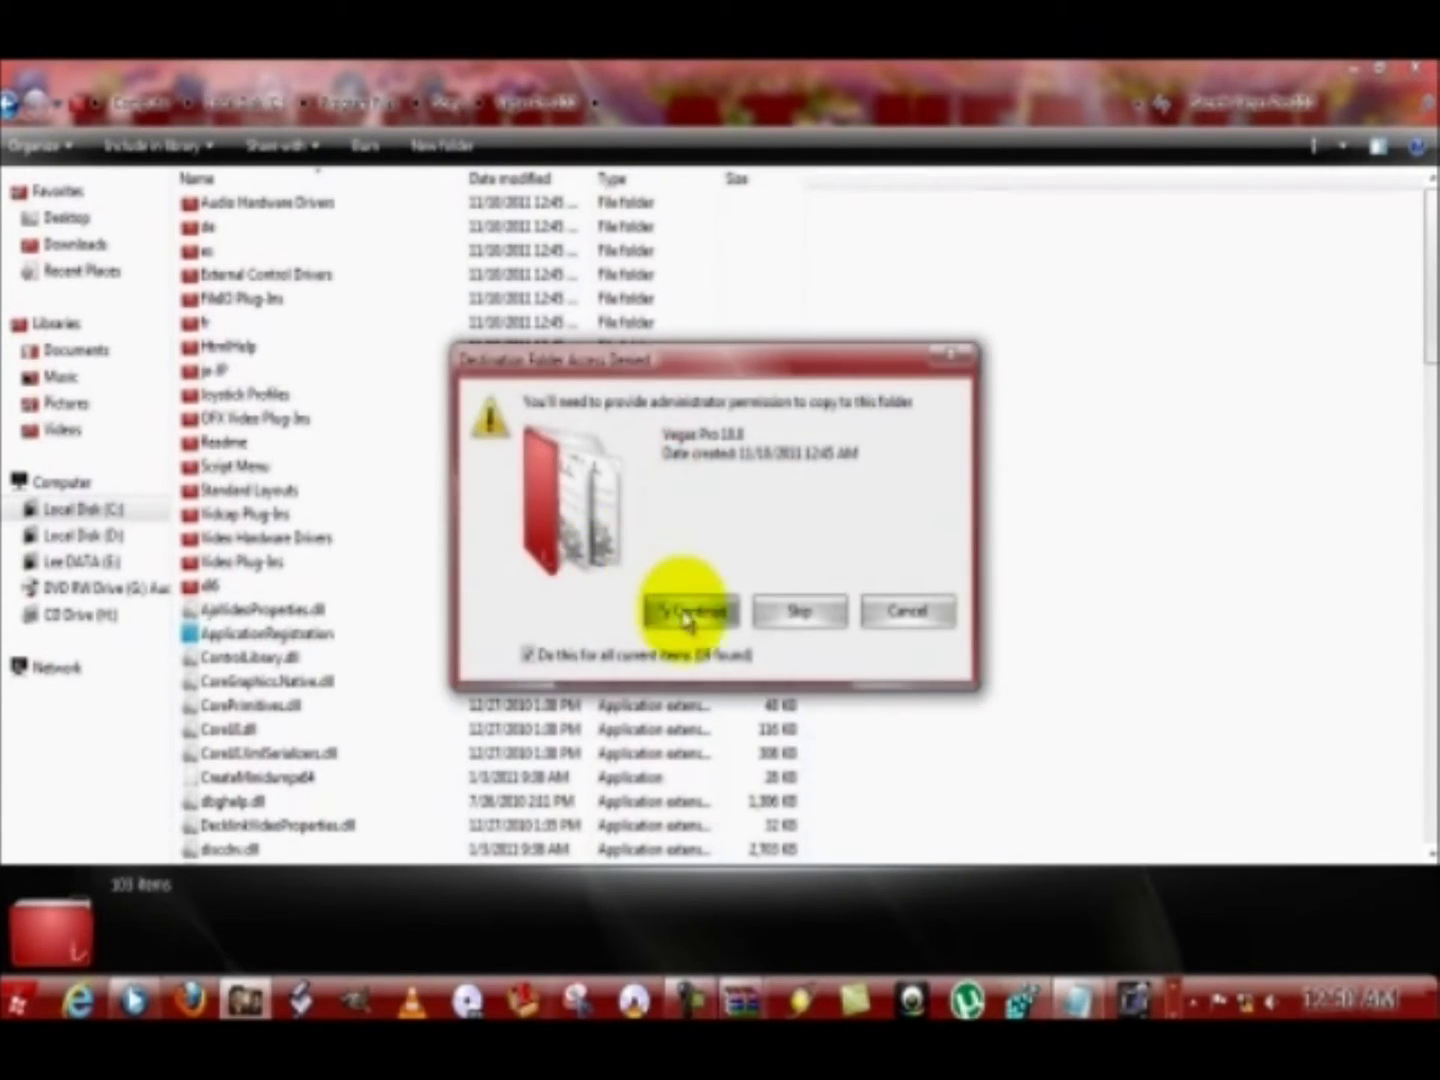
left_click(690, 609)
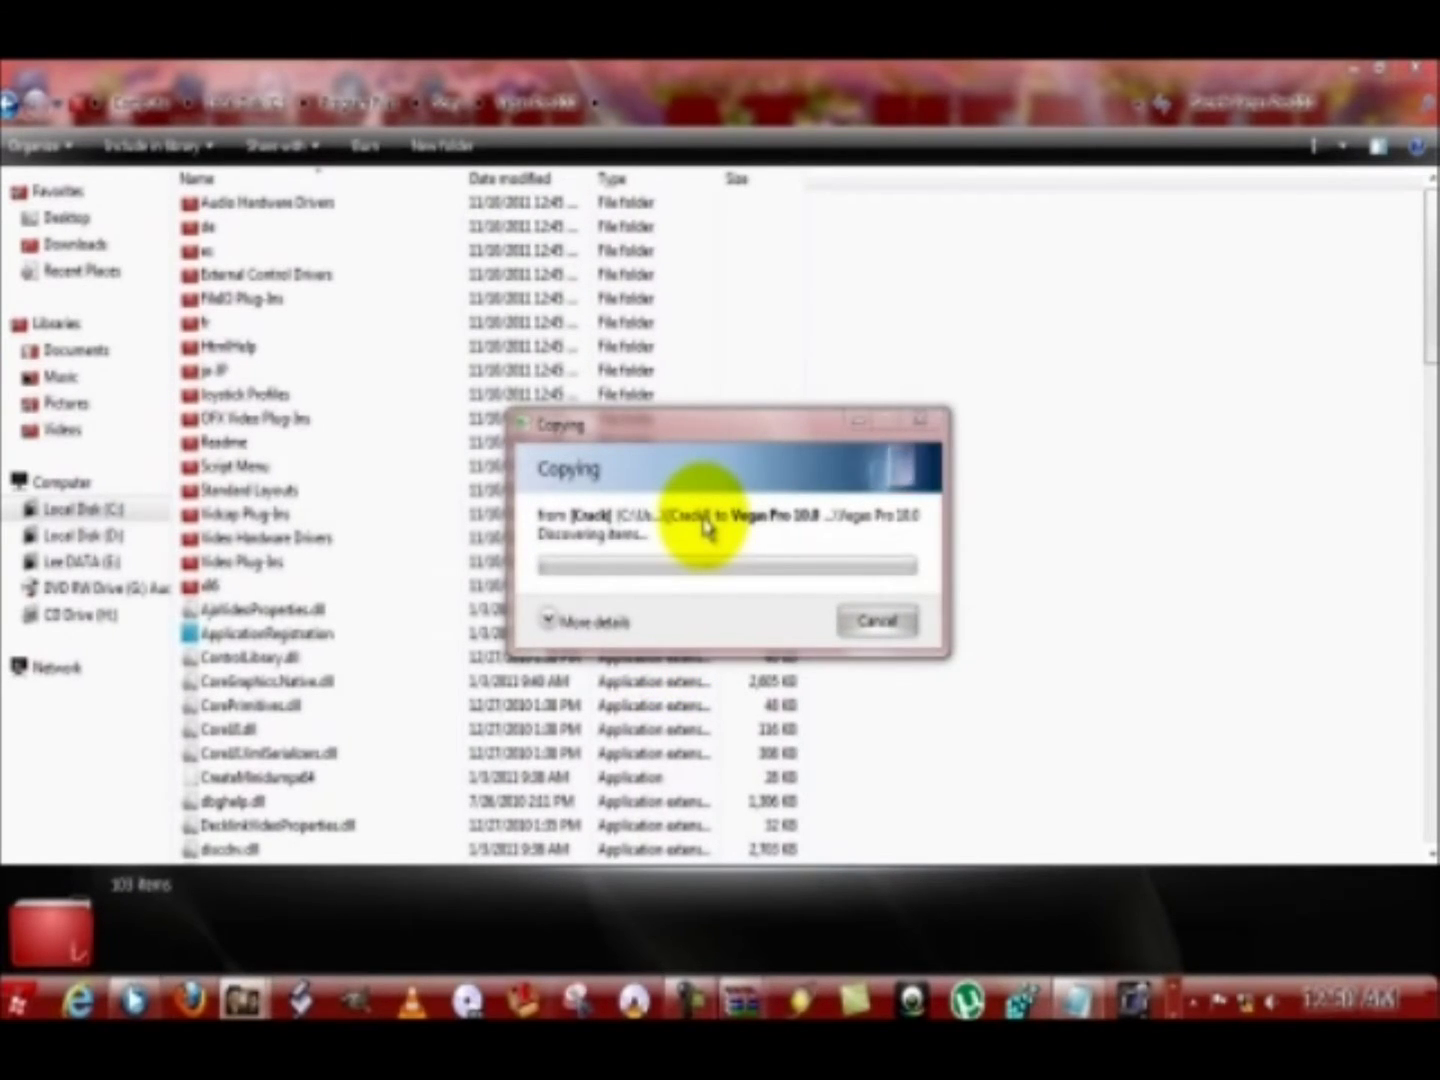
left_click(829, 572)
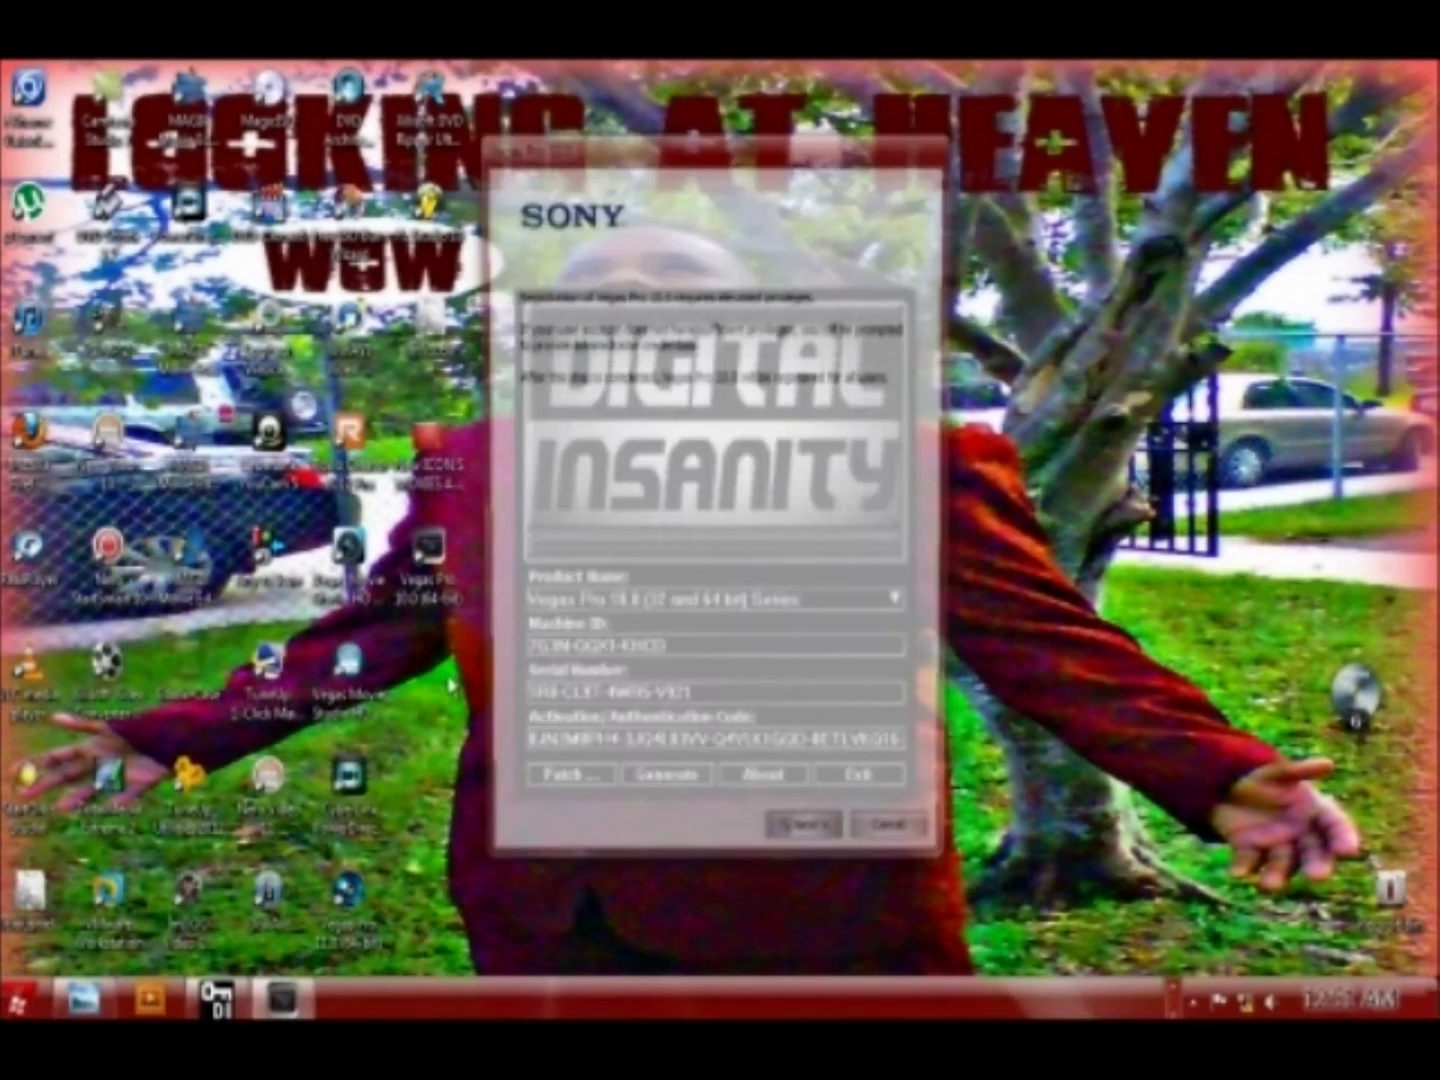
Continue the Vegas Pro 10.0 registration with elevated privileges, register from another computer, and proceed to the registration information page
left_click(808, 845)
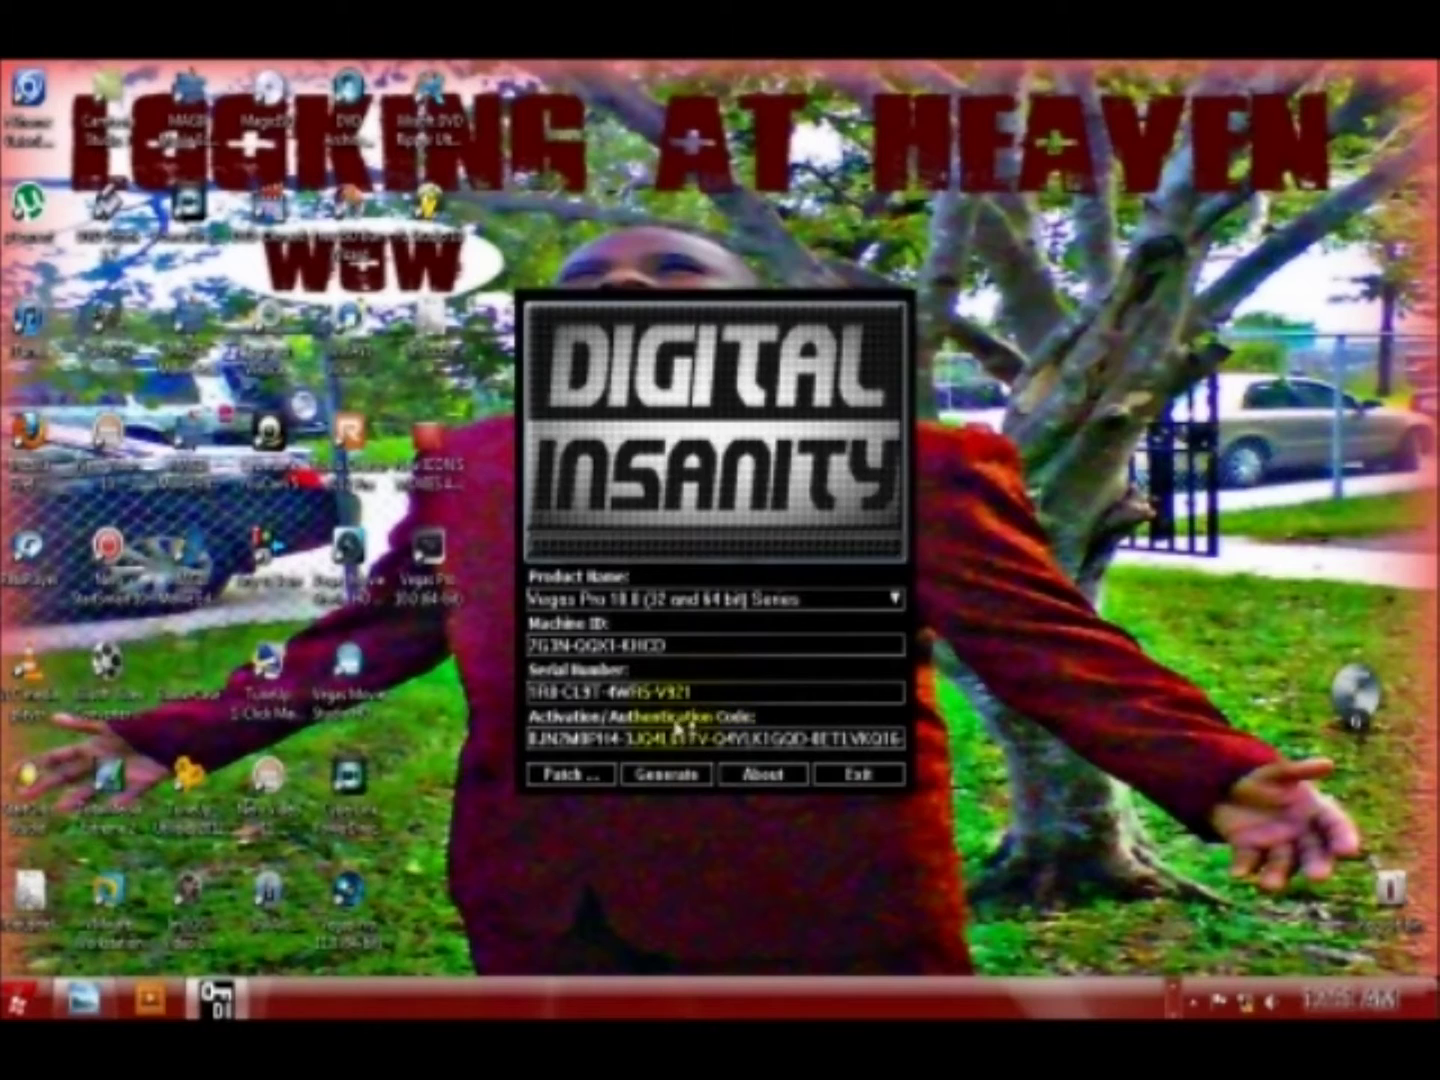
left_click(543, 451)
left_click(806, 848)
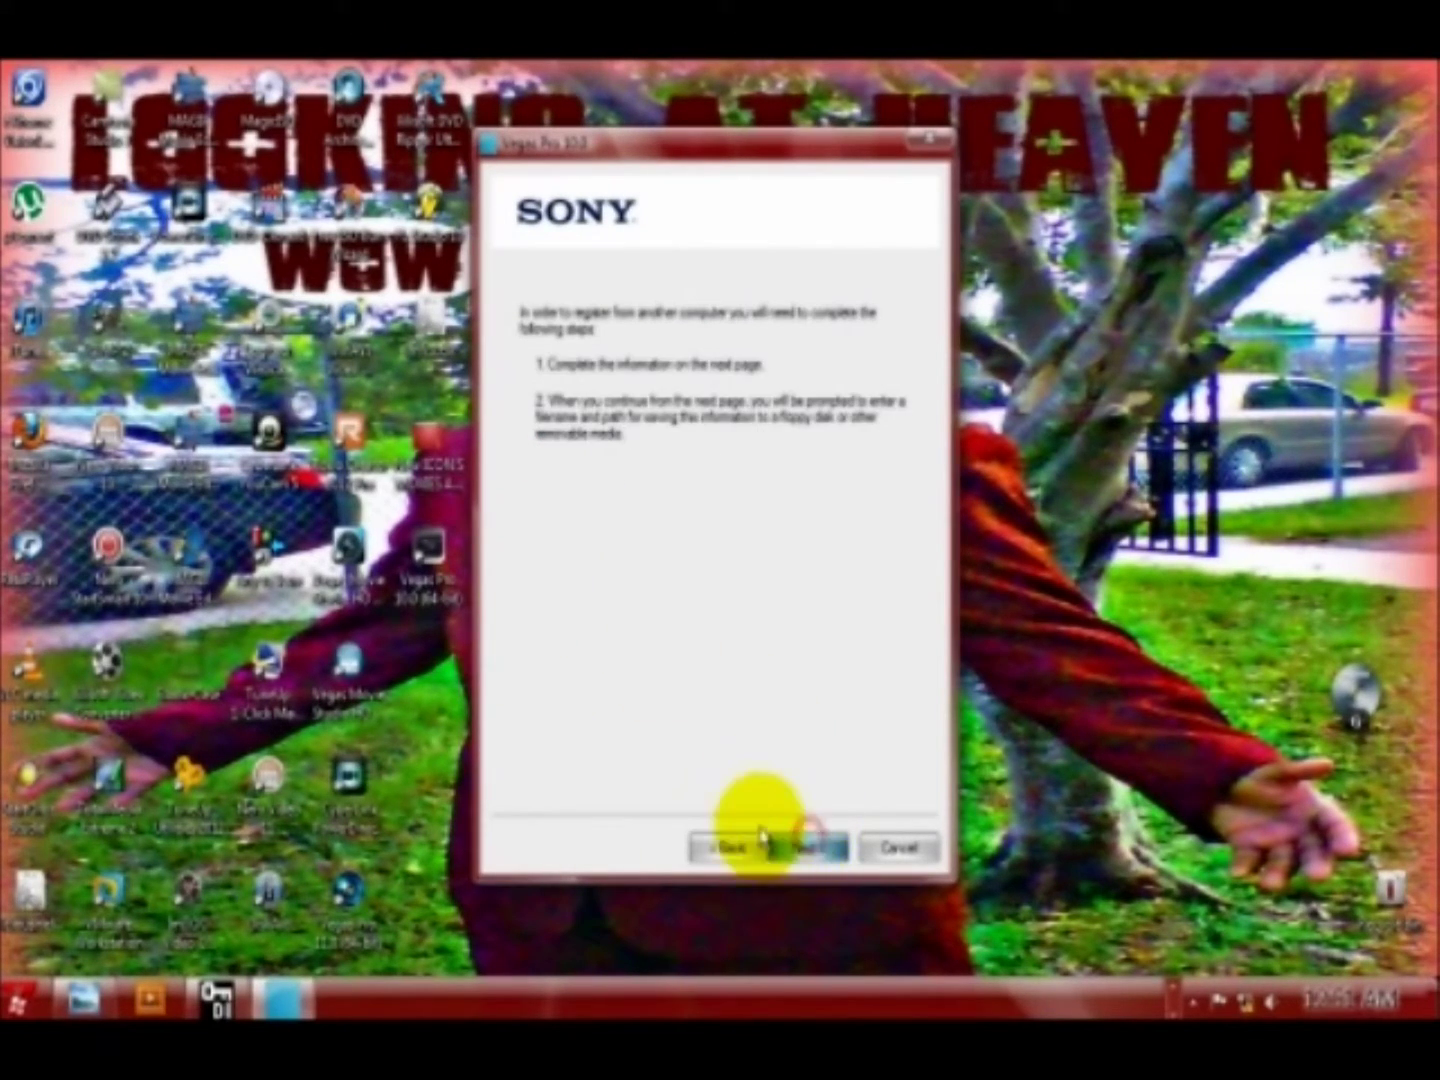
left_click(810, 849)
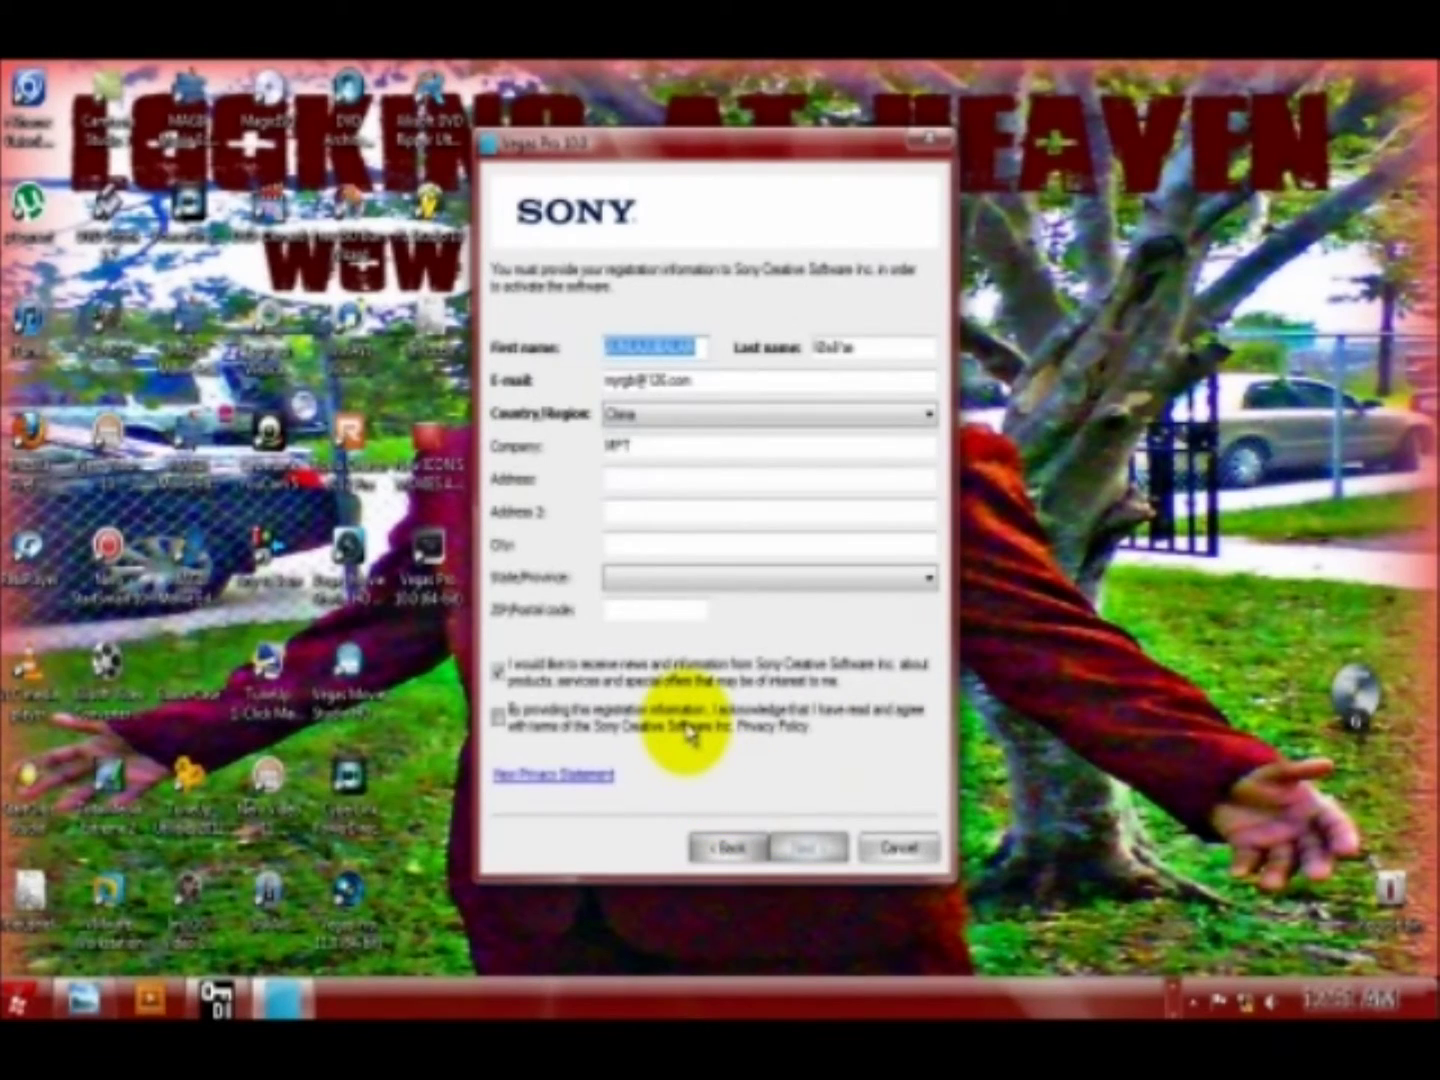
Accept the privacy policy terms, save the registration file as Register Vegas Pro over the existing one, and proceed to the authentication code page
left_click(494, 720)
left_click(806, 847)
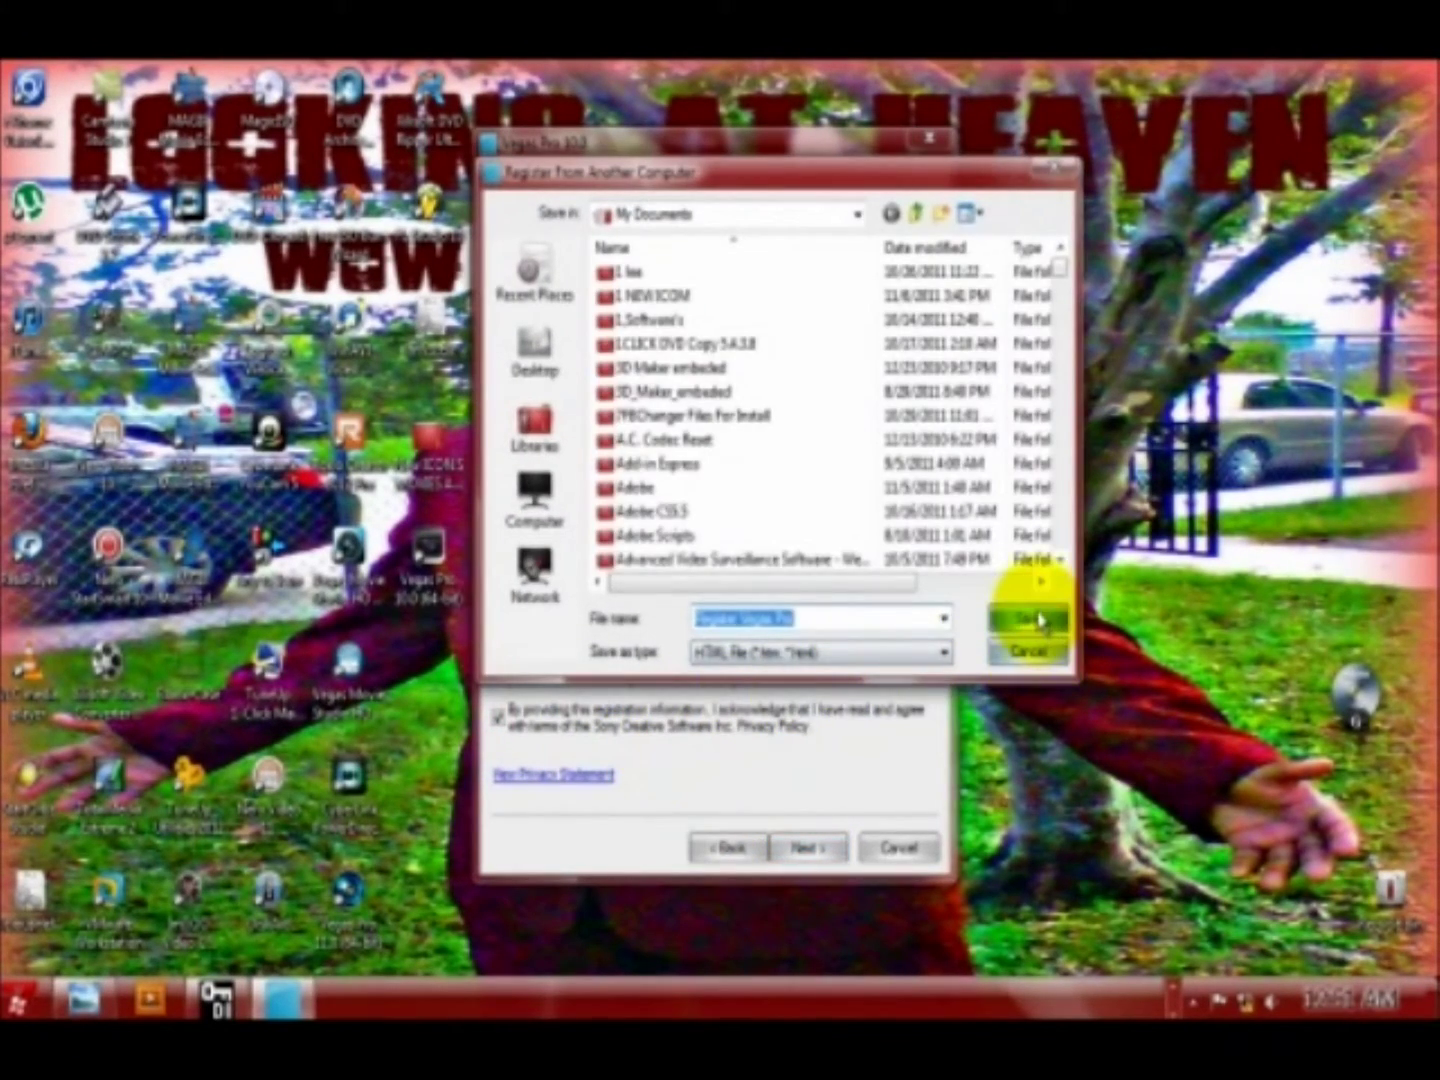
left_click(1031, 617)
left_click(779, 536)
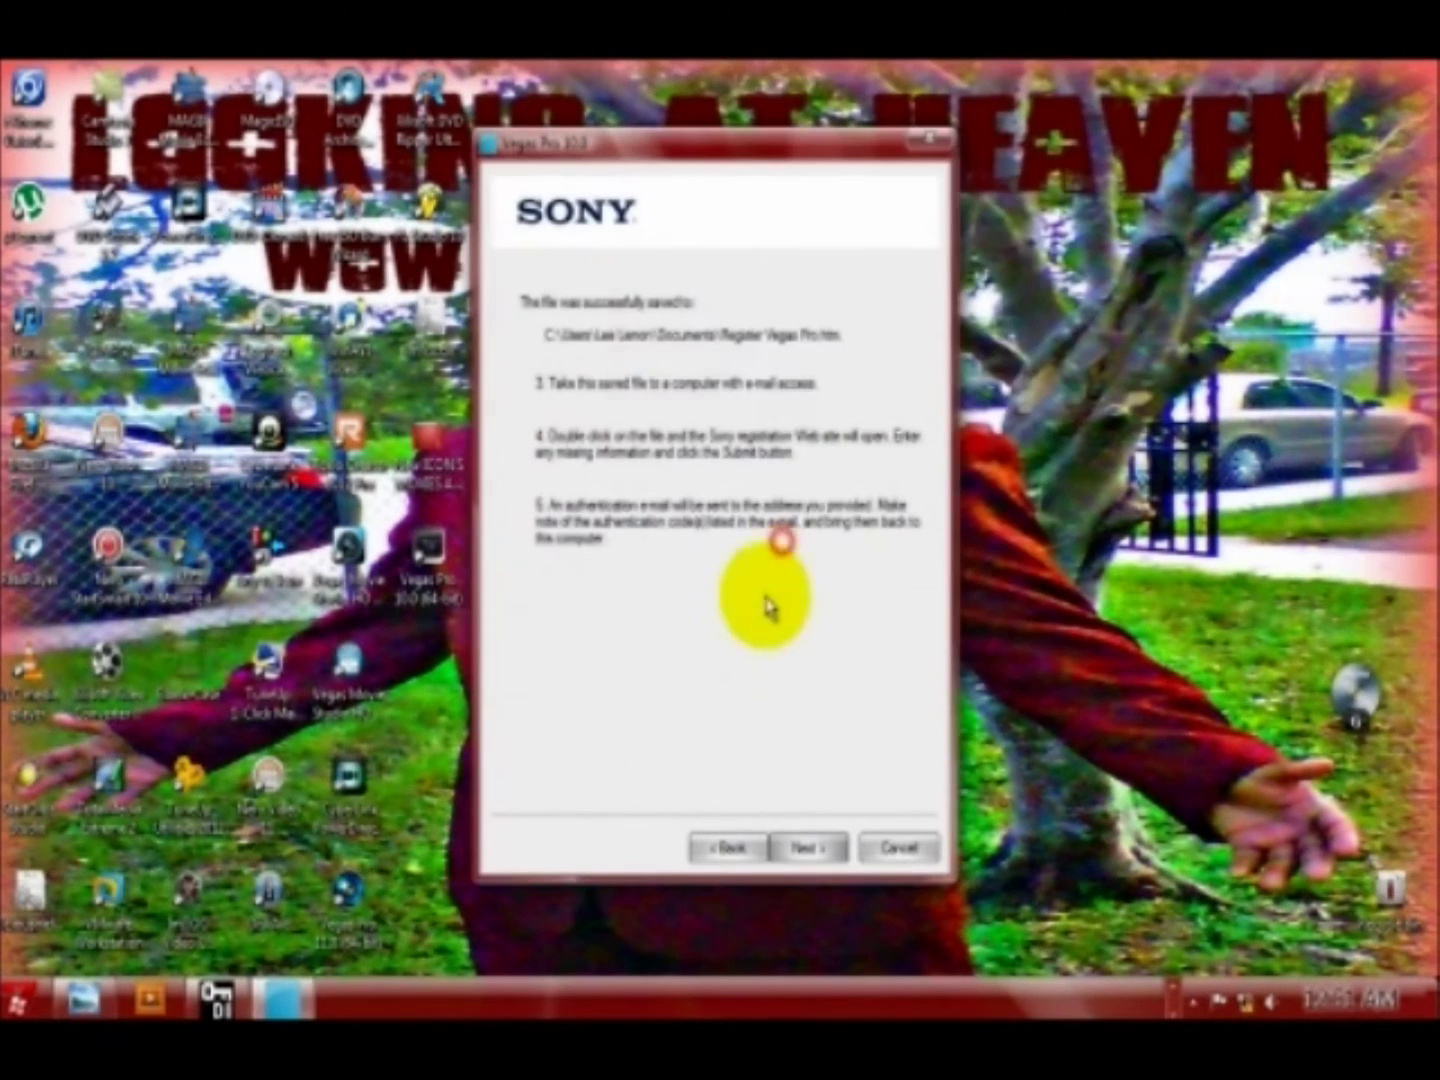
left_click(818, 852)
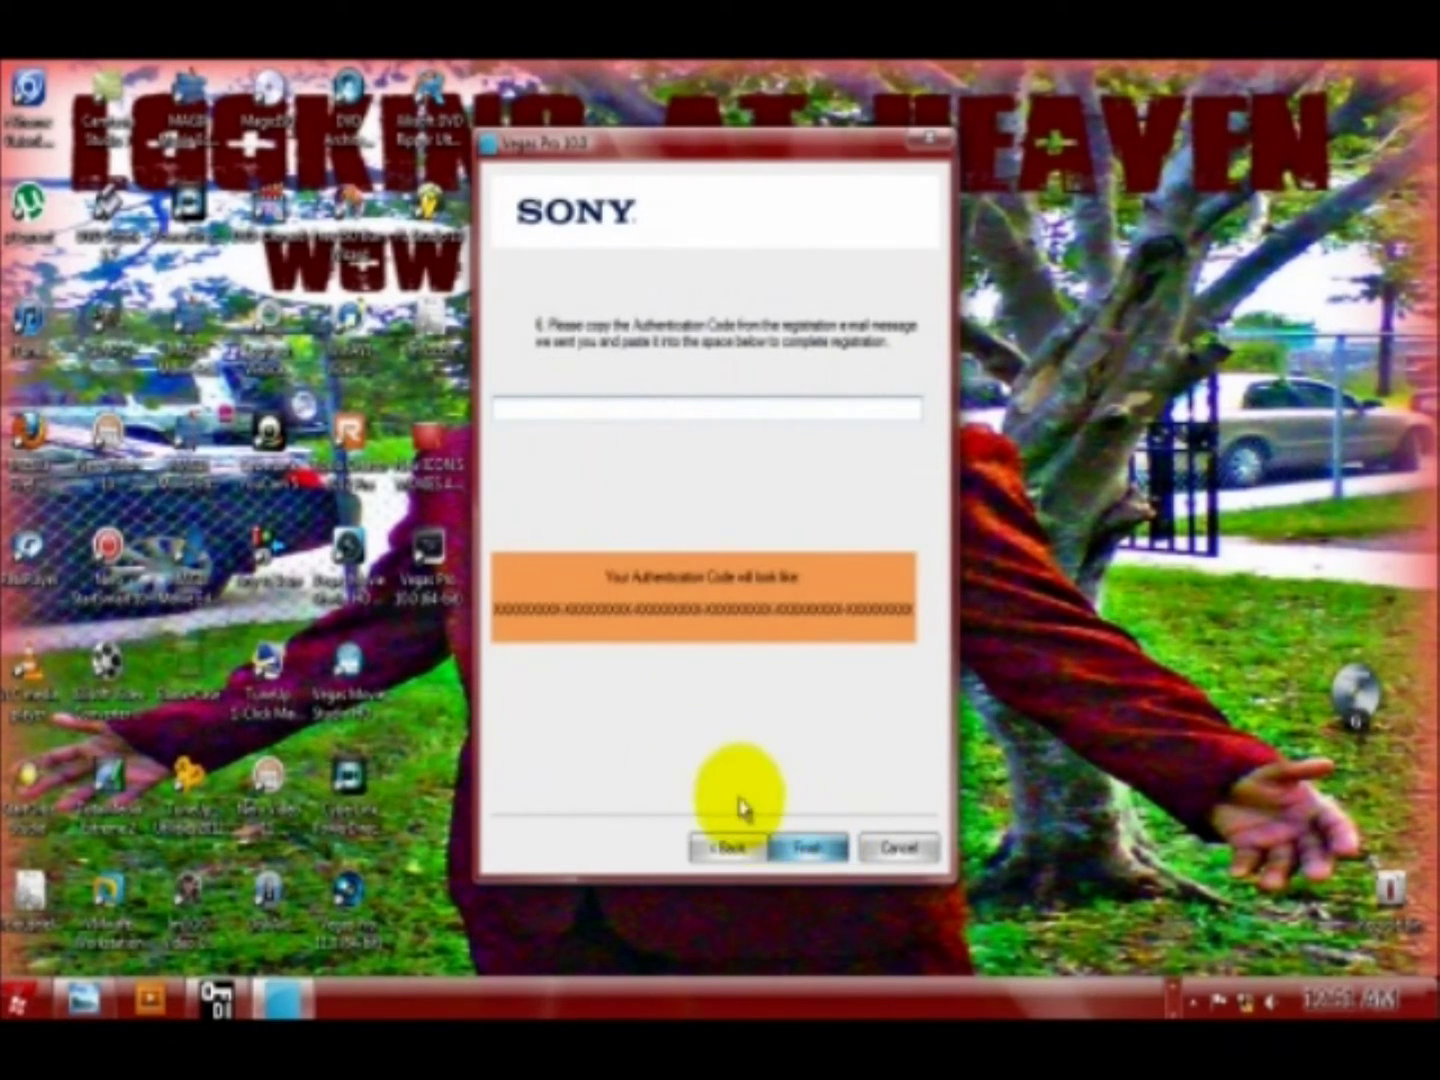
Move the registration wizard clear of the keygen, bring the keygen to the front, and exit it
left_click_drag(728, 150, 980, 128)
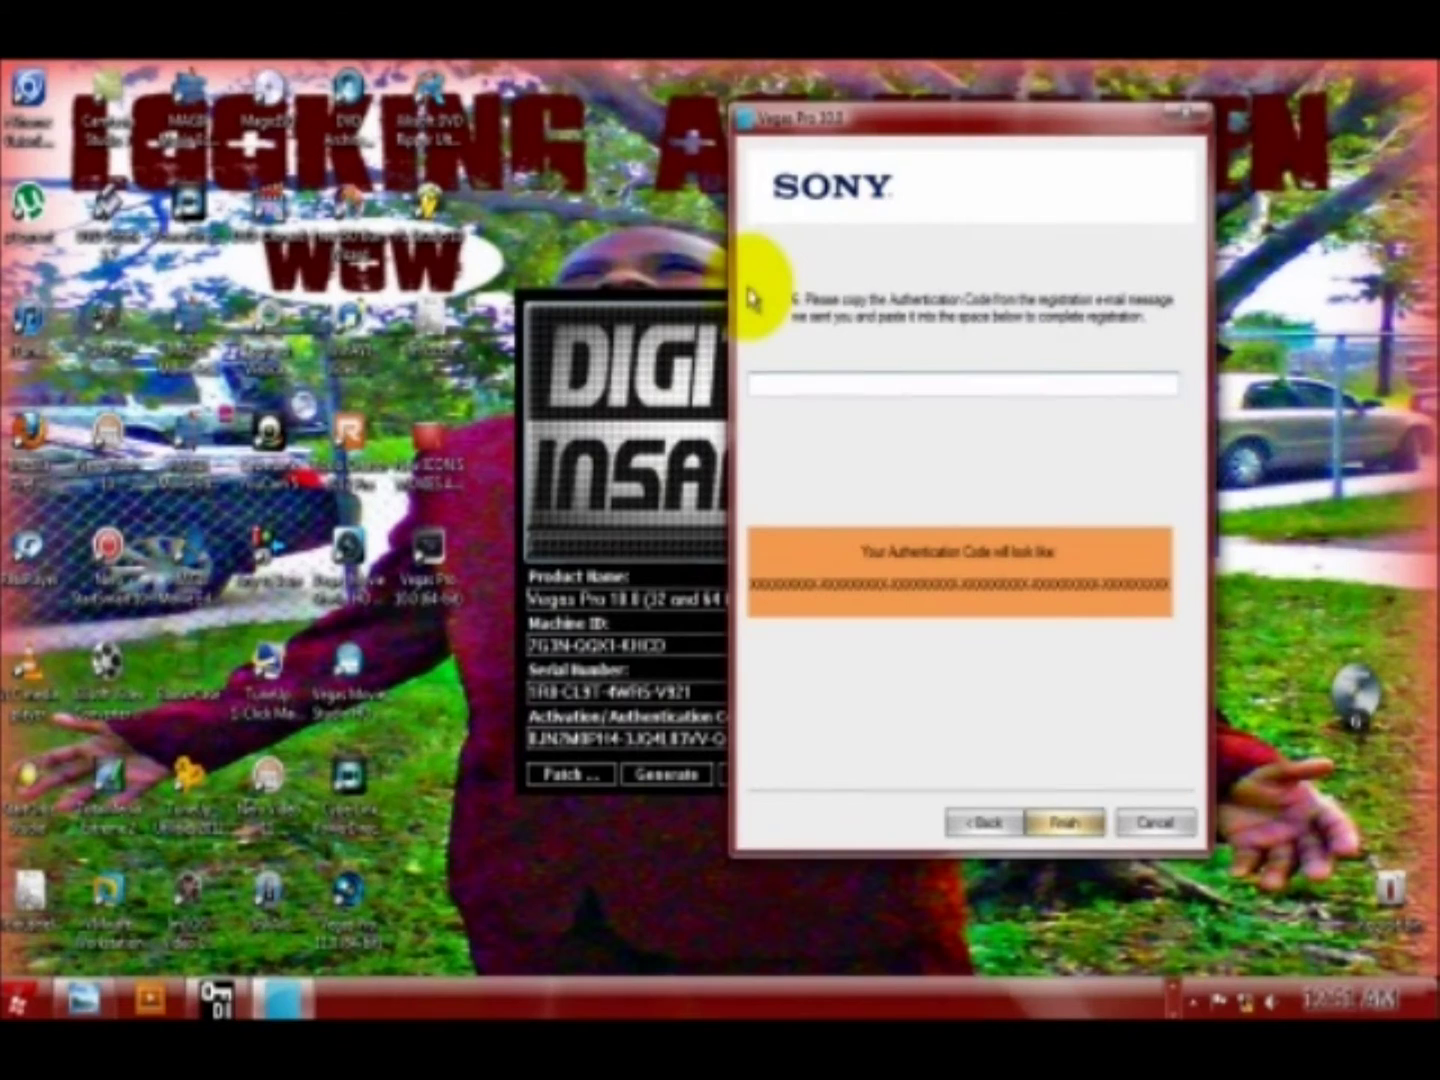
left_click(670, 329)
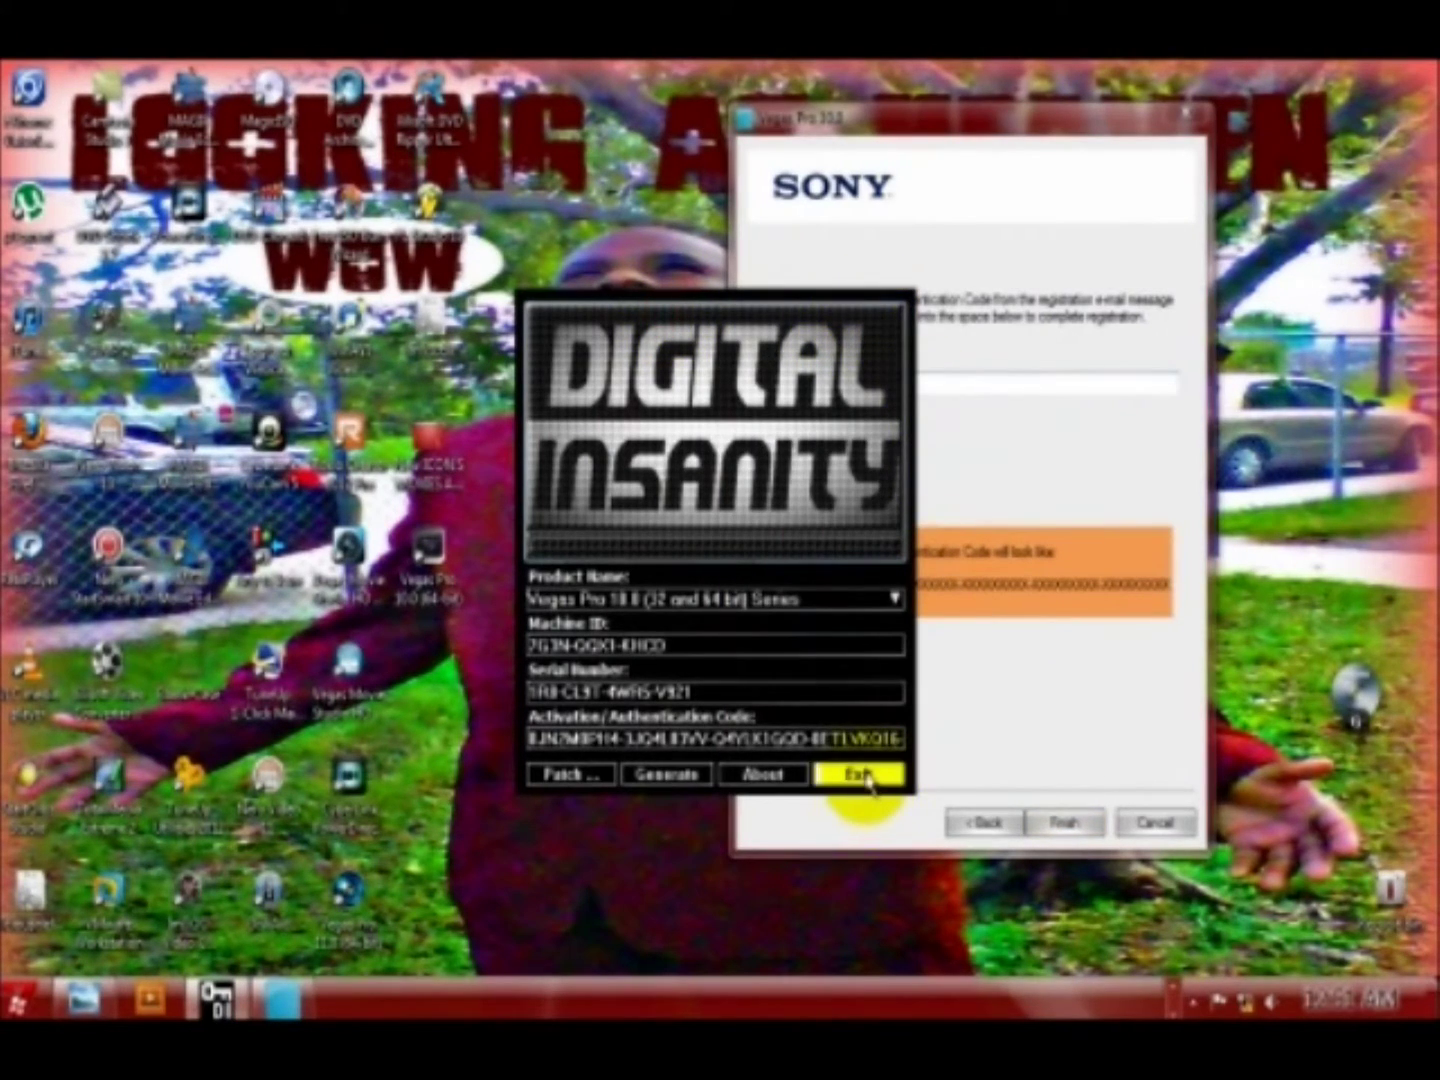
left_click(860, 775)
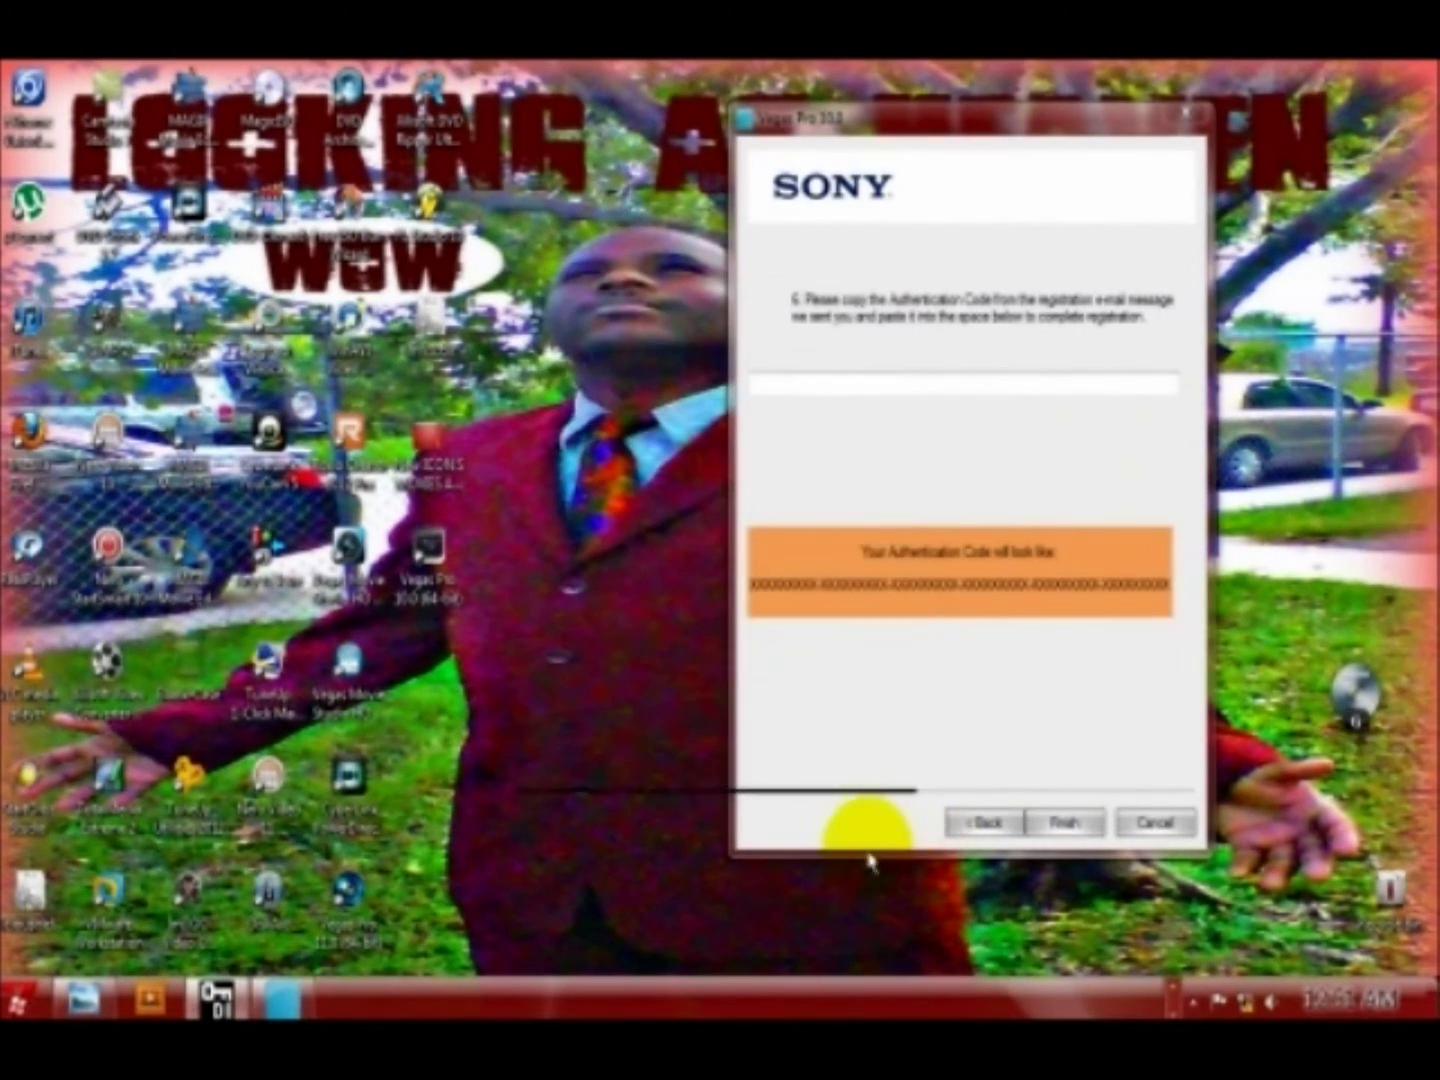
Bring up the INSTRUCTIONS text file, enlarge it to full screen, and copy the authentication code
left_click(1175, 997)
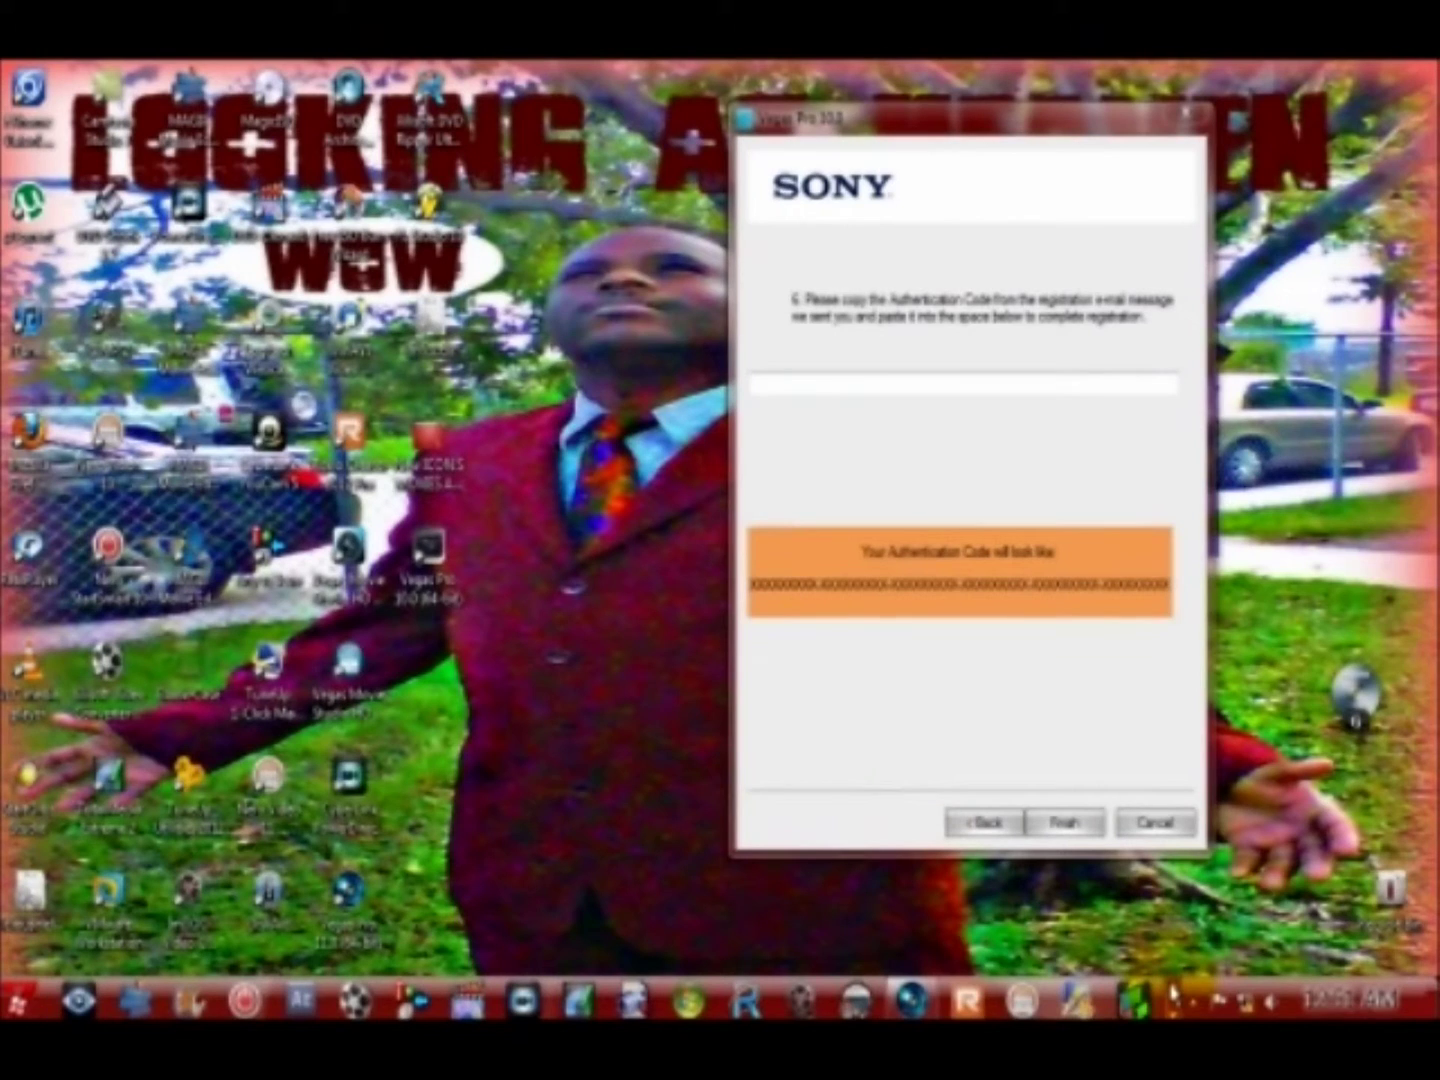
left_click(1174, 997)
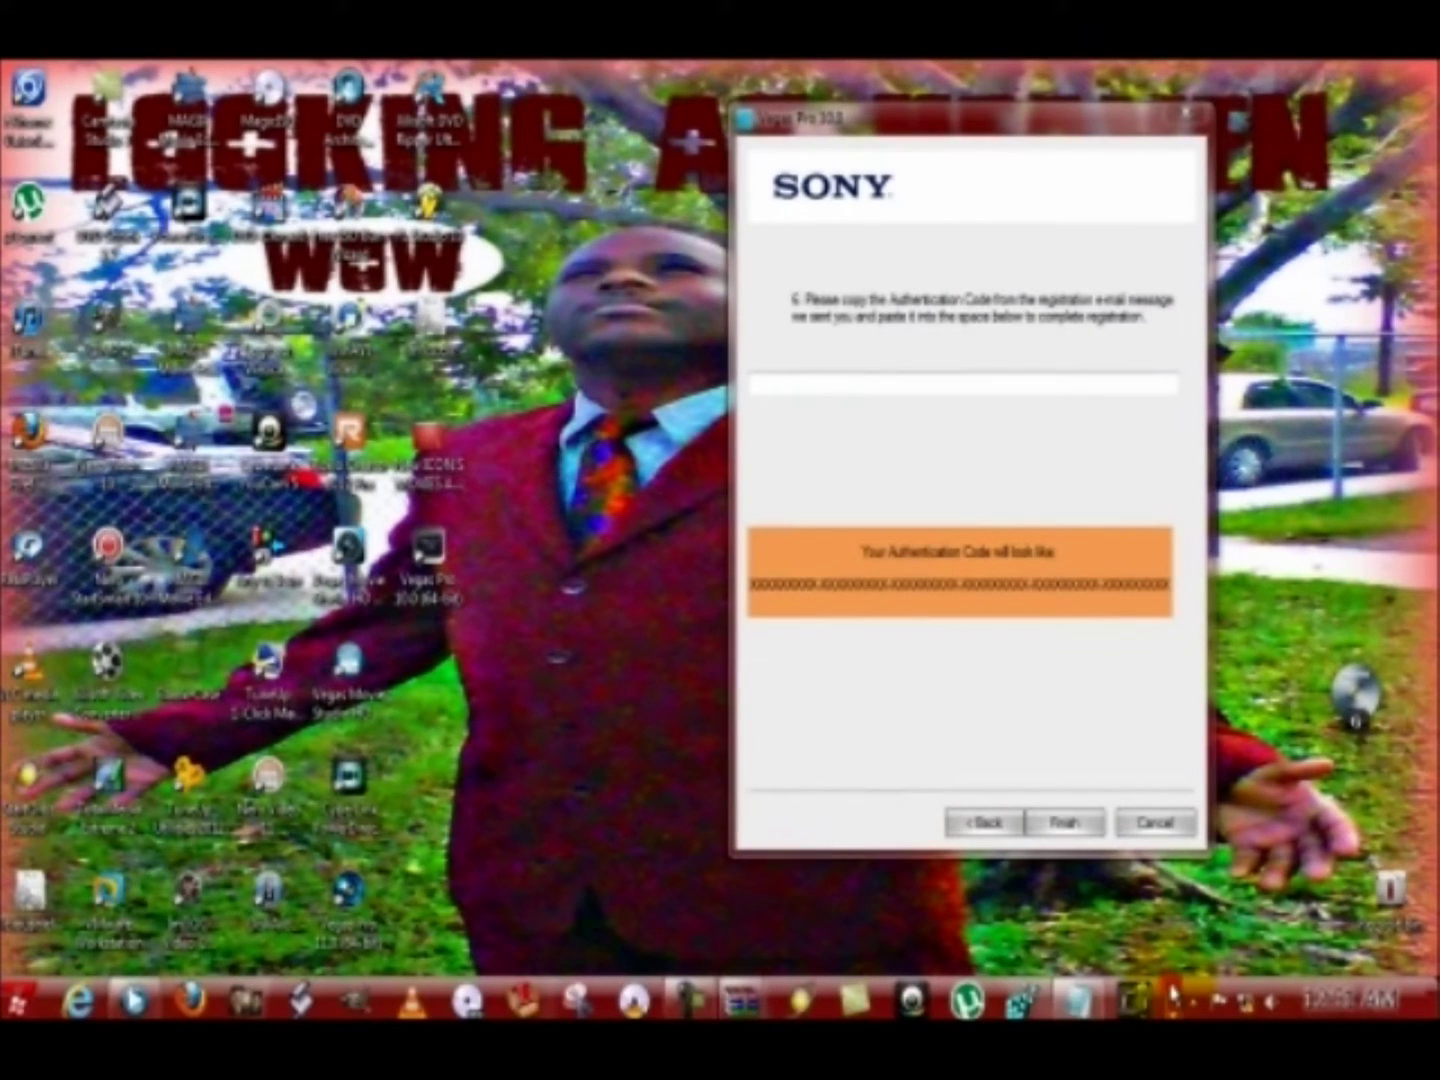
left_click(1082, 998)
left_click_drag(1108, 146, 430, 60)
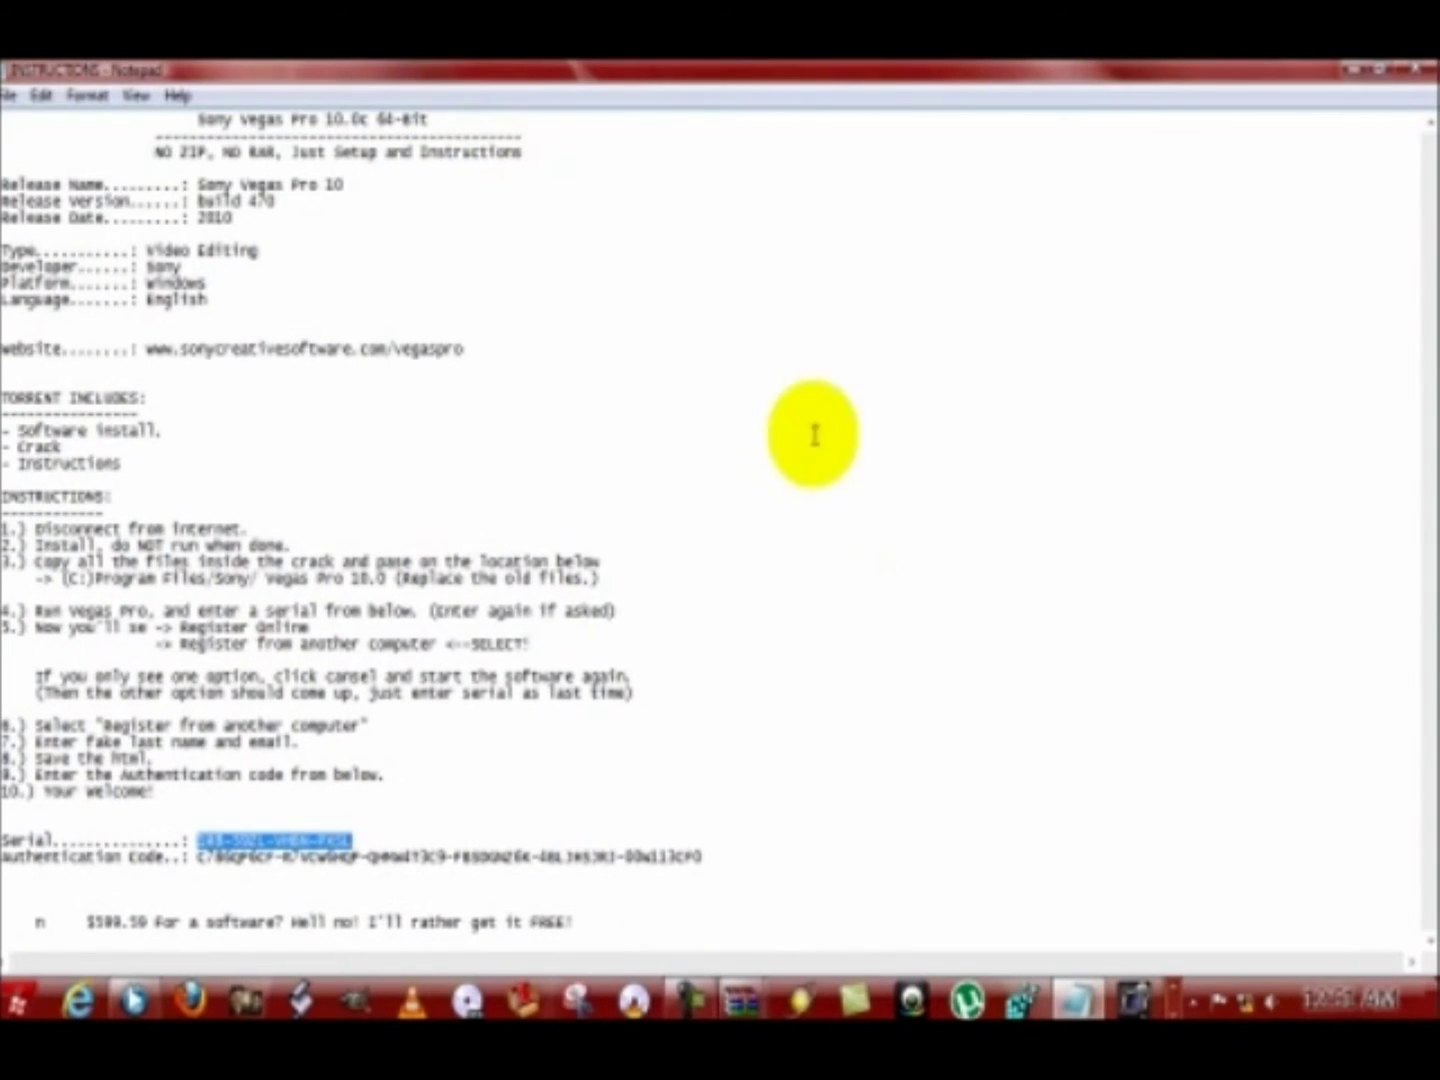
left_click(765, 832)
left_click_drag(737, 859, 194, 866)
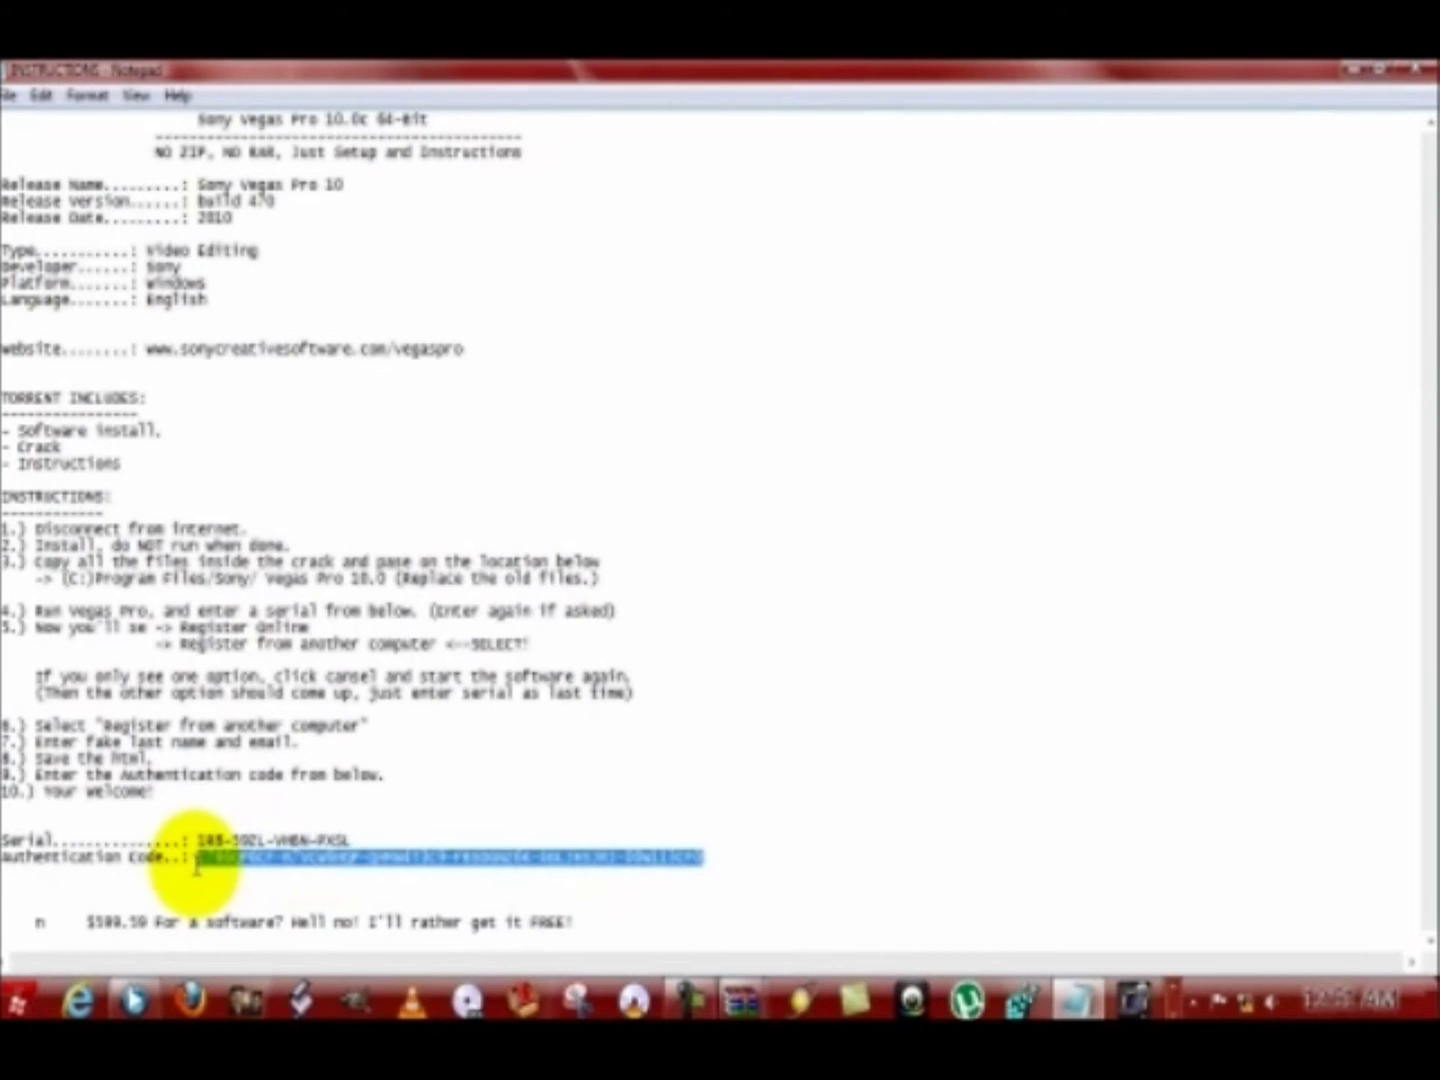
right_click(230, 859)
left_click(355, 597)
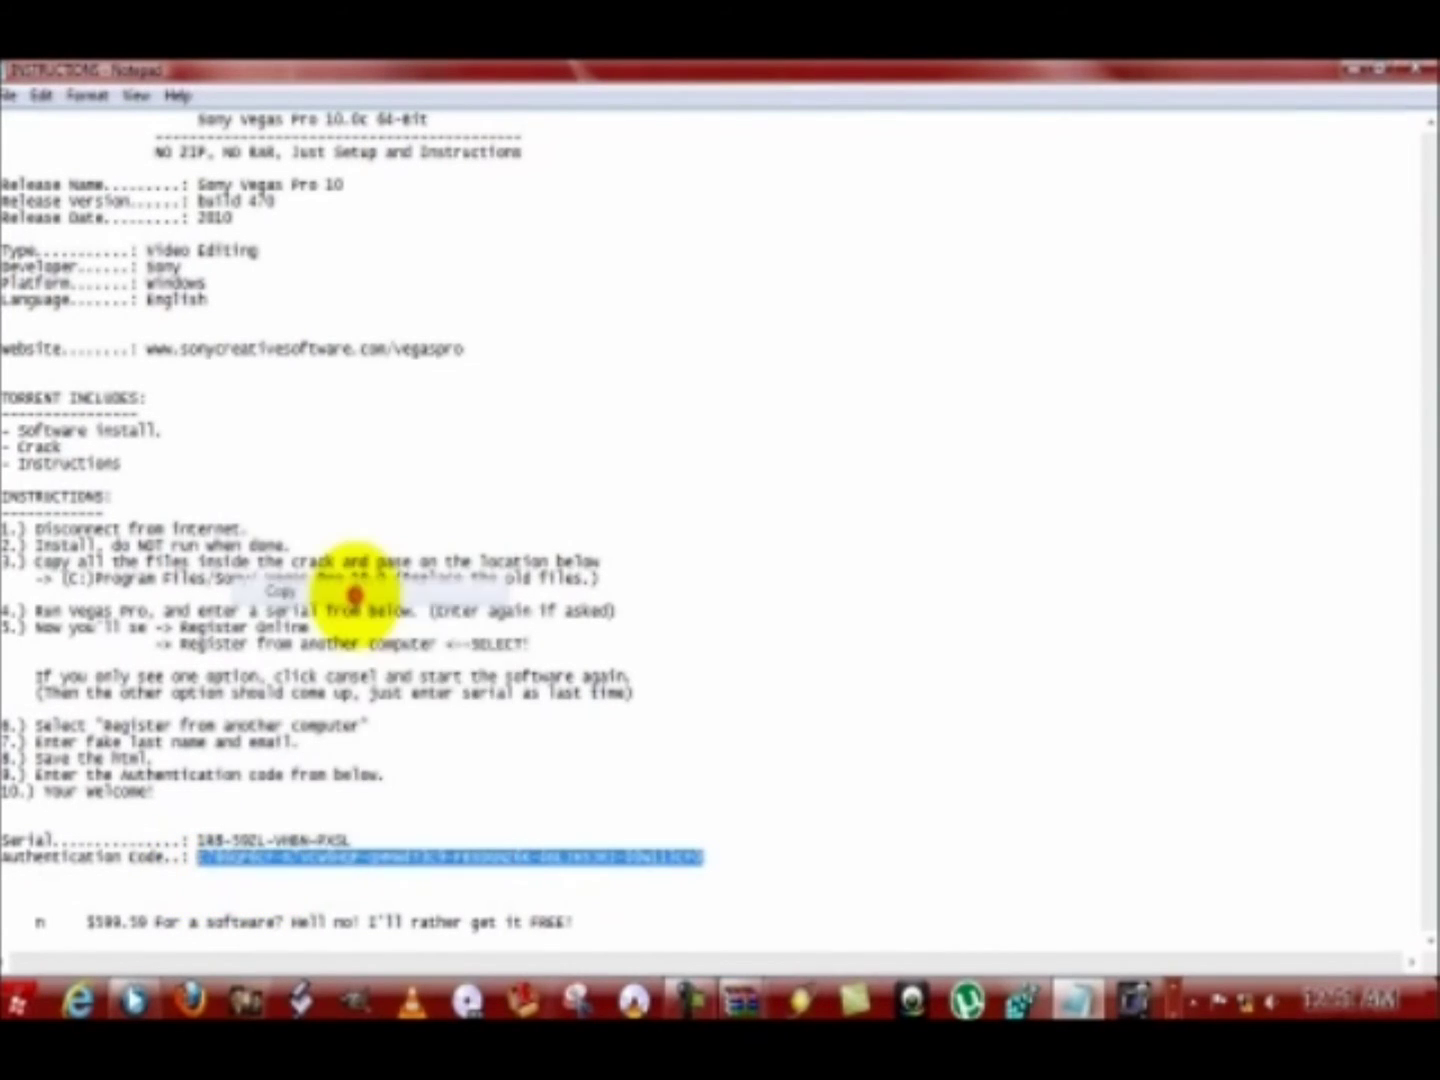
left_click(664, 764)
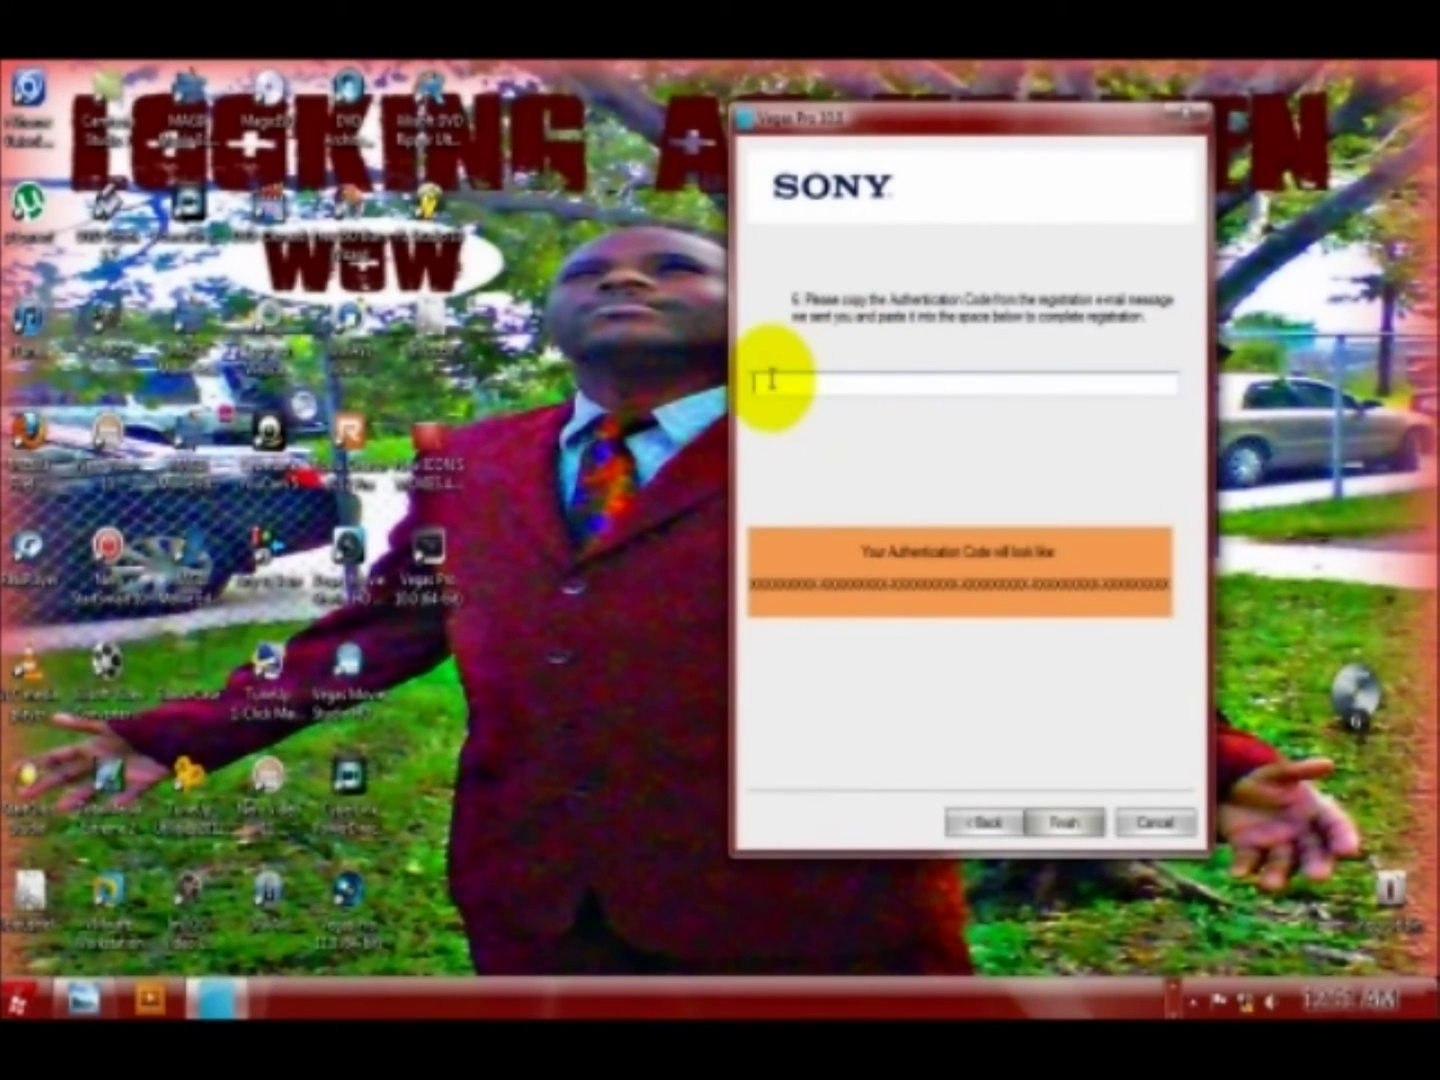
Paste the authentication code into the Vegas Pro 10.0 registration wizard's code field and finish the registration
right_click(770, 379)
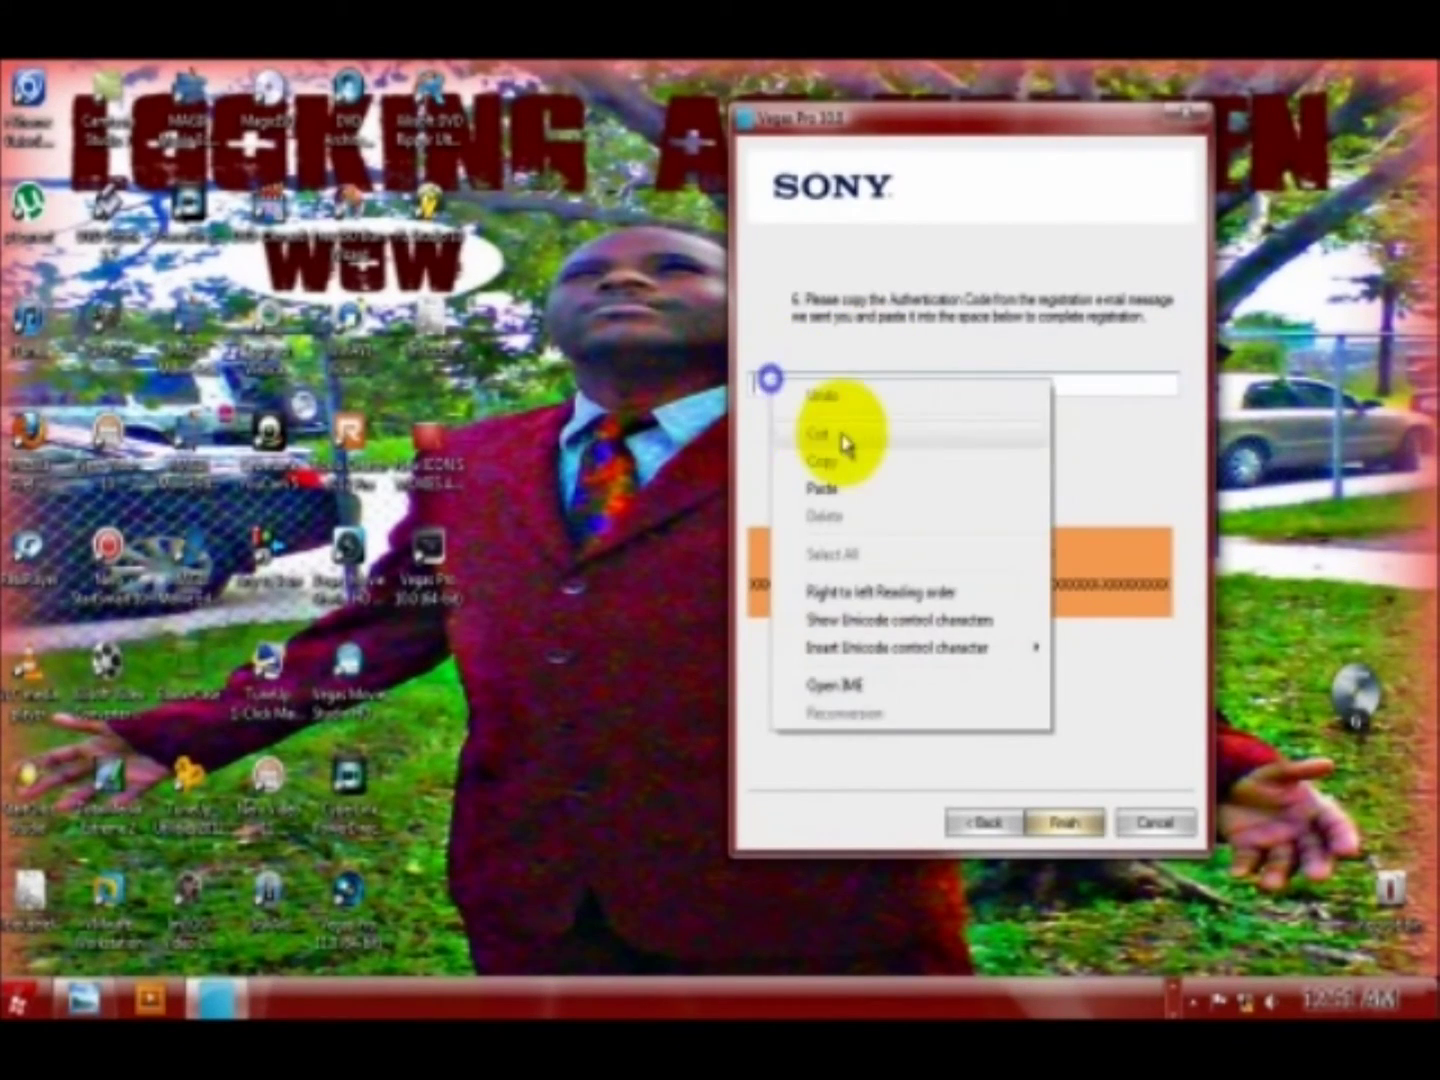
left_click(869, 491)
left_click(1067, 822)
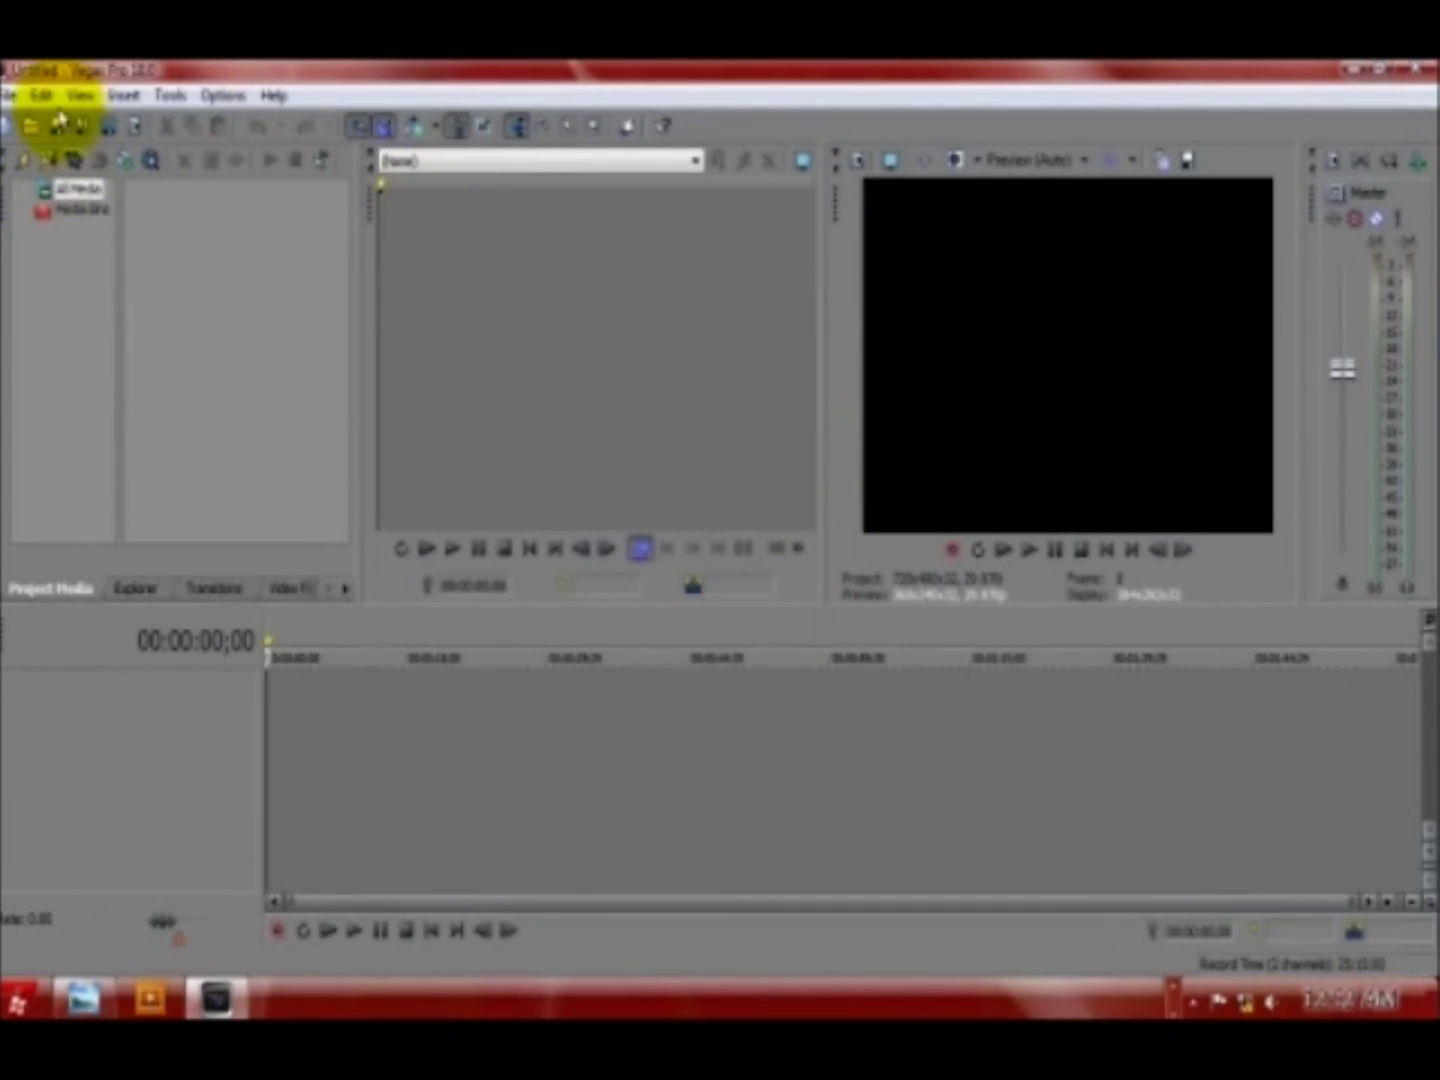
left_click(213, 95)
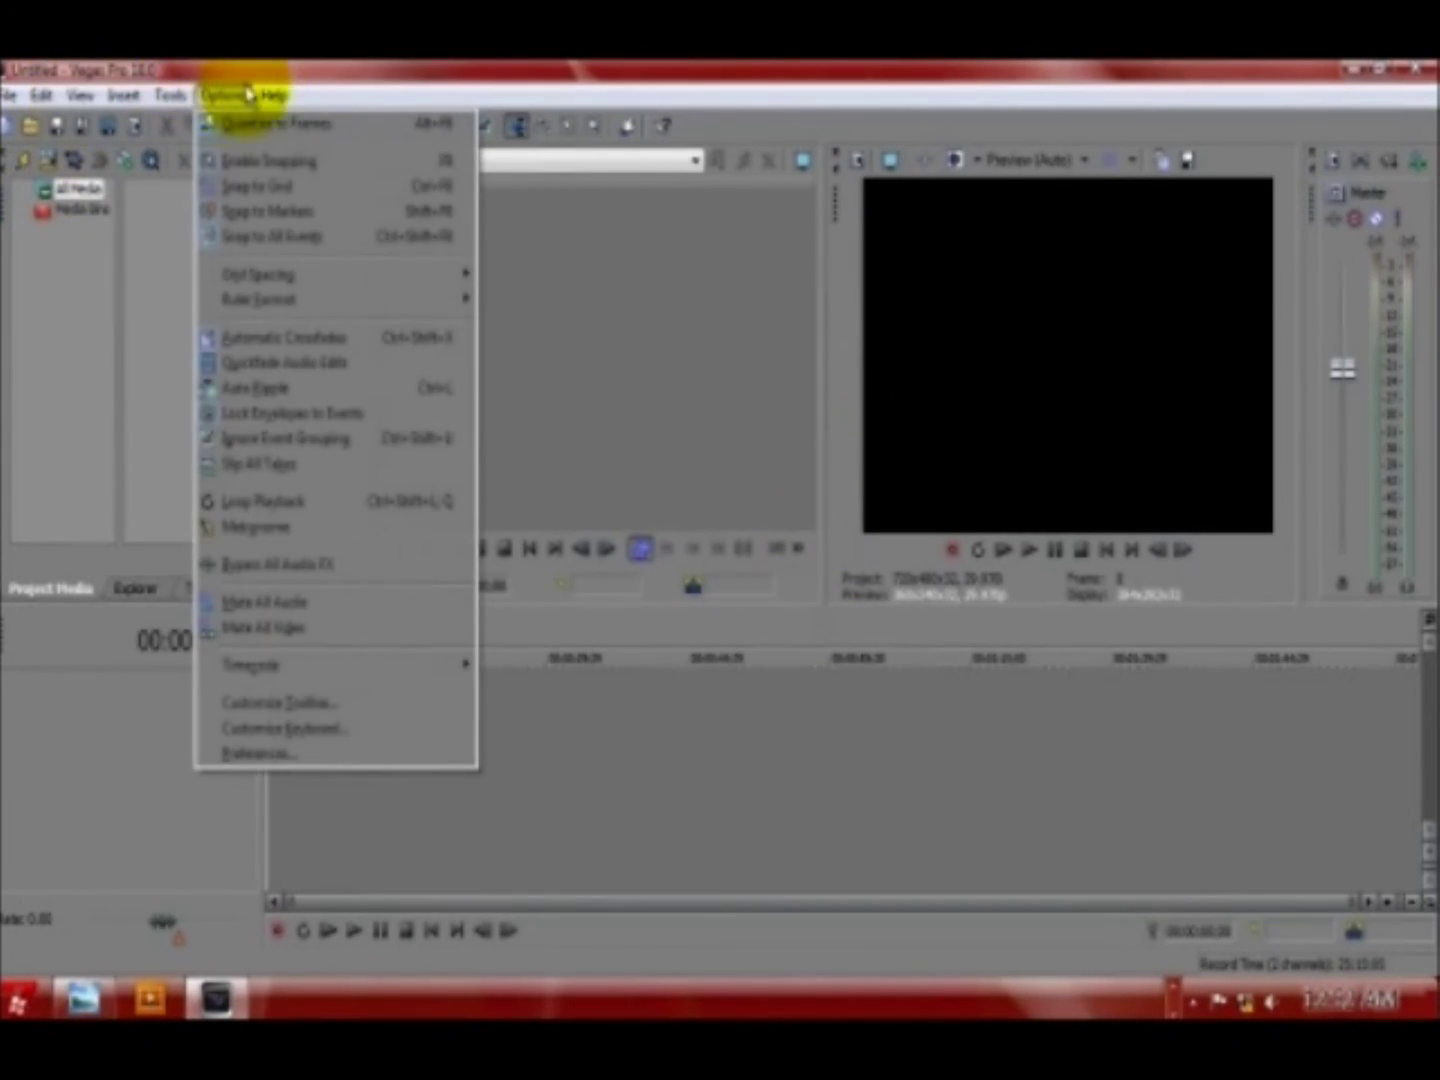
mouse_move(273, 95)
left_click(273, 95)
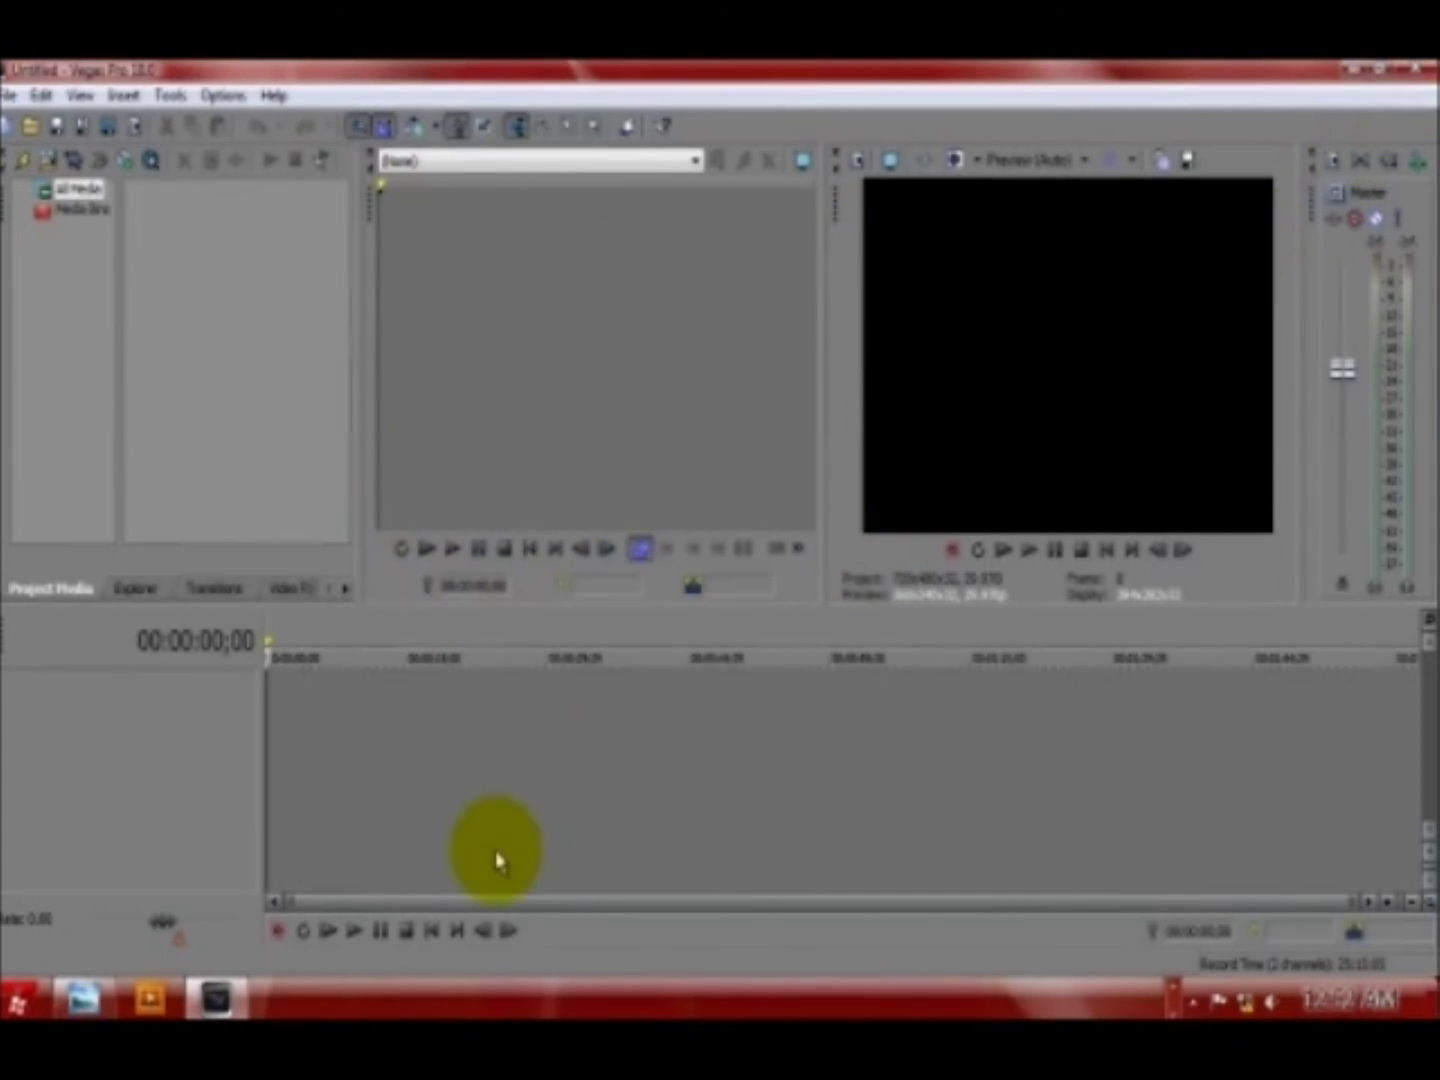
Pin Vegas Pro 10.0 (64-bit) to the taskbar and close its window
right_click(215, 998)
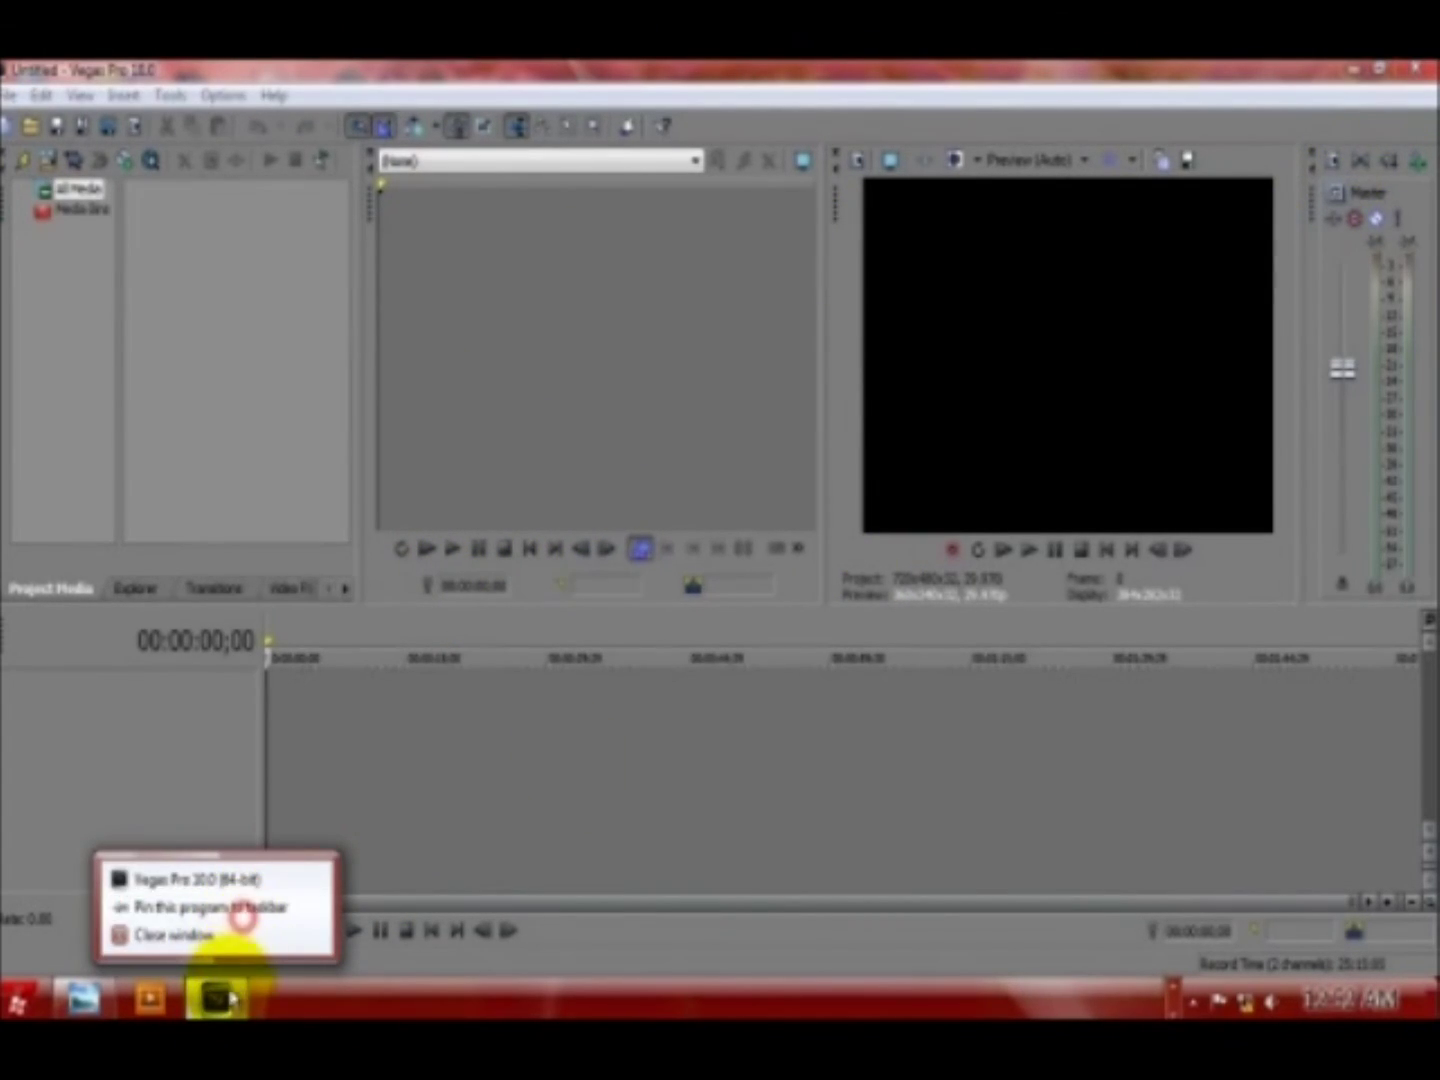
left_click(241, 910)
left_click(1415, 67)
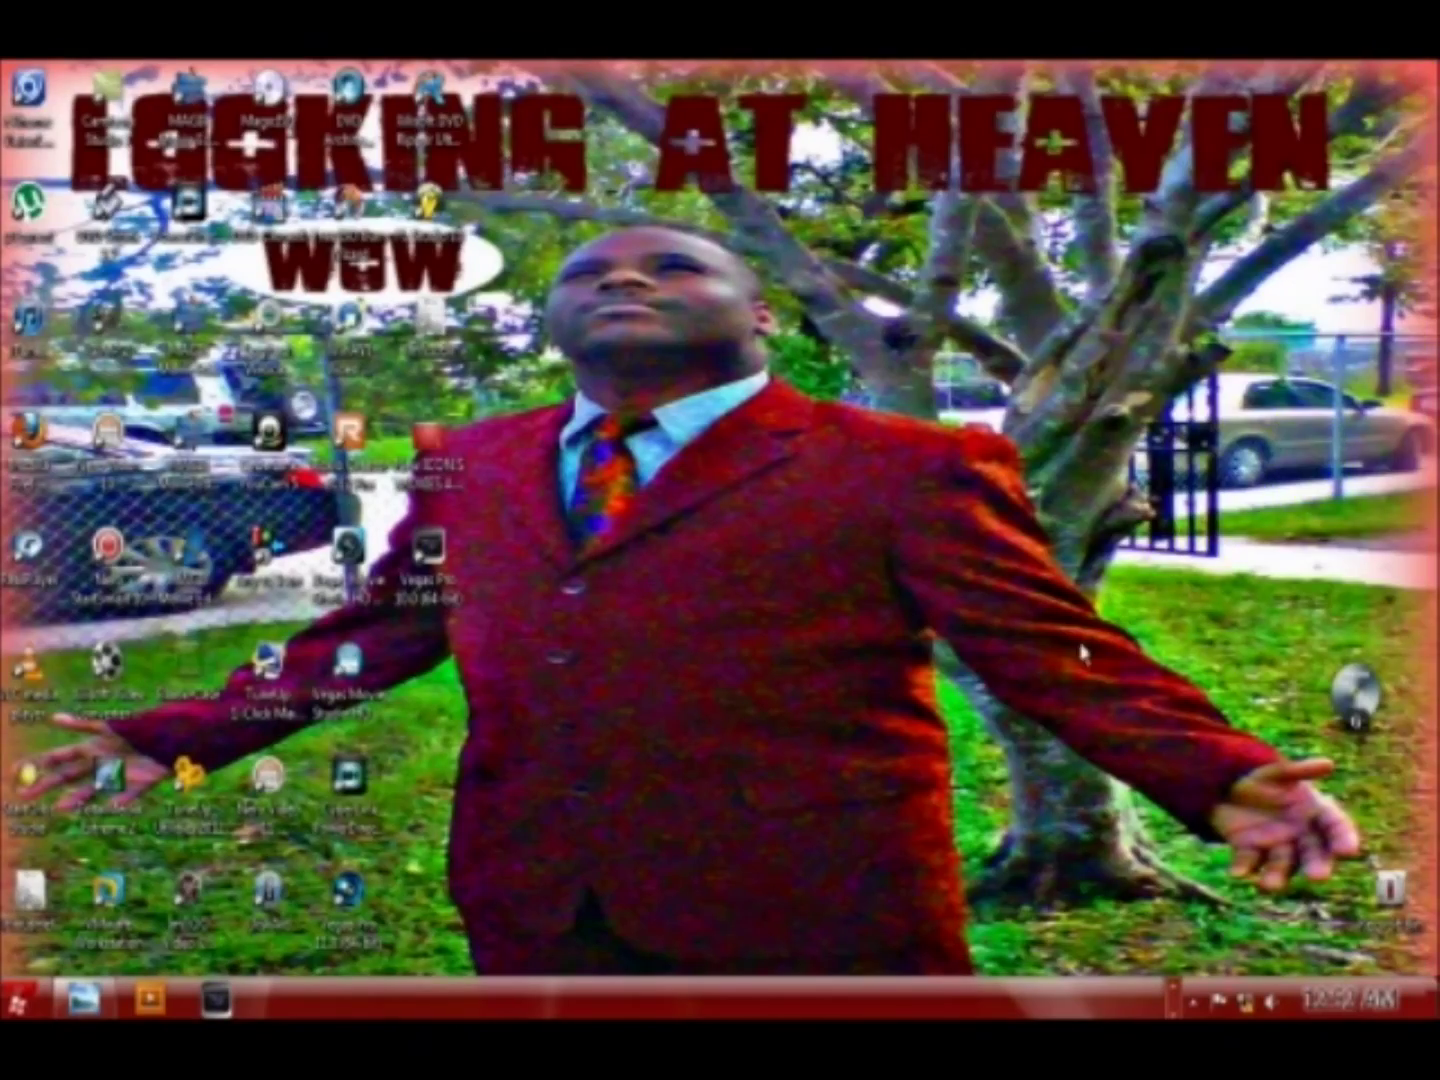